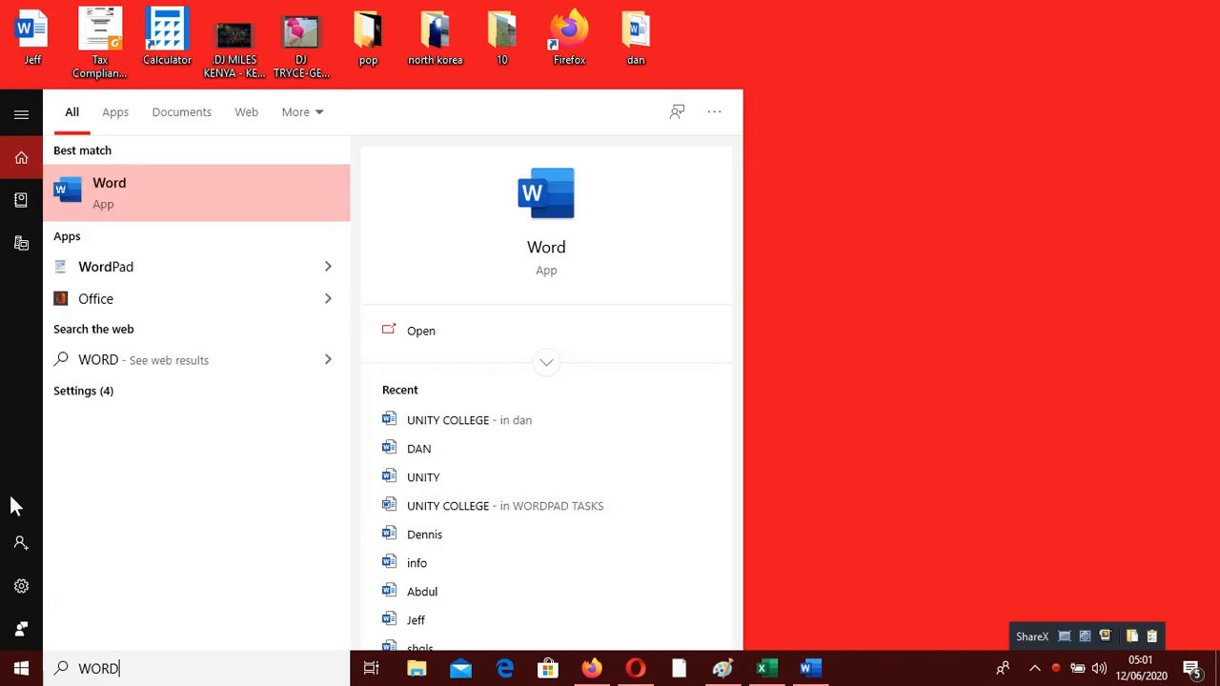
# Launch Word, create a new blank document and close the leftover Document2 window
pyautogui.click(121, 189)
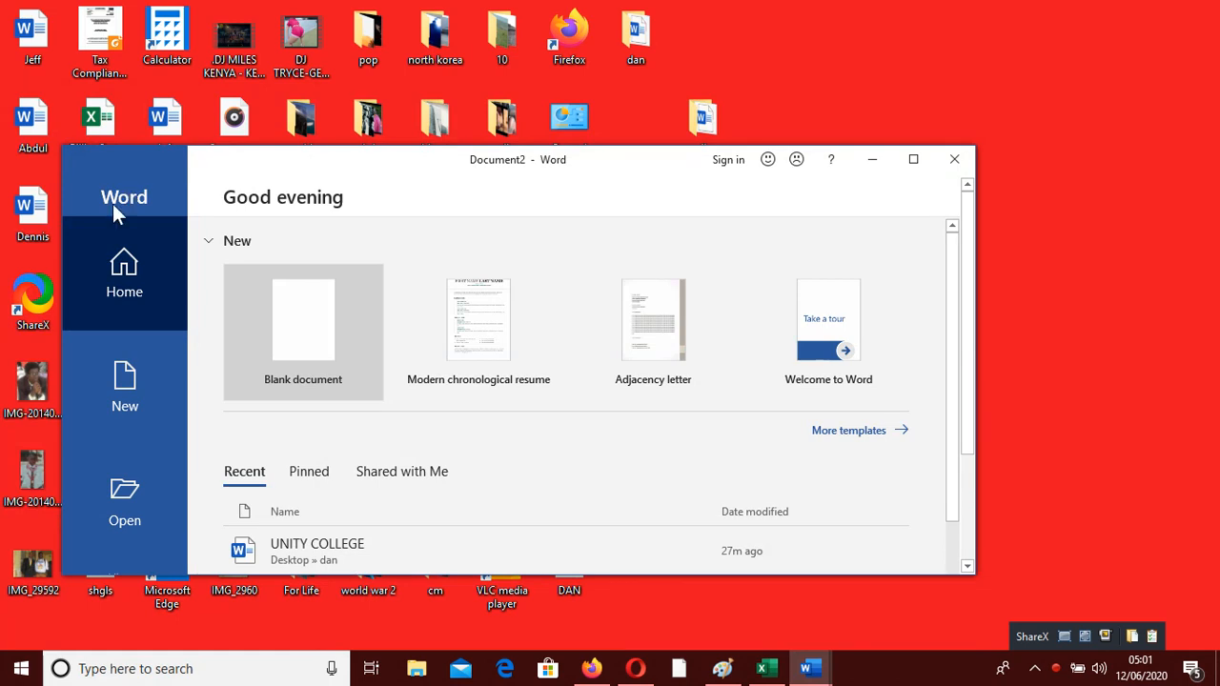
pyautogui.doubleClick(300, 325)
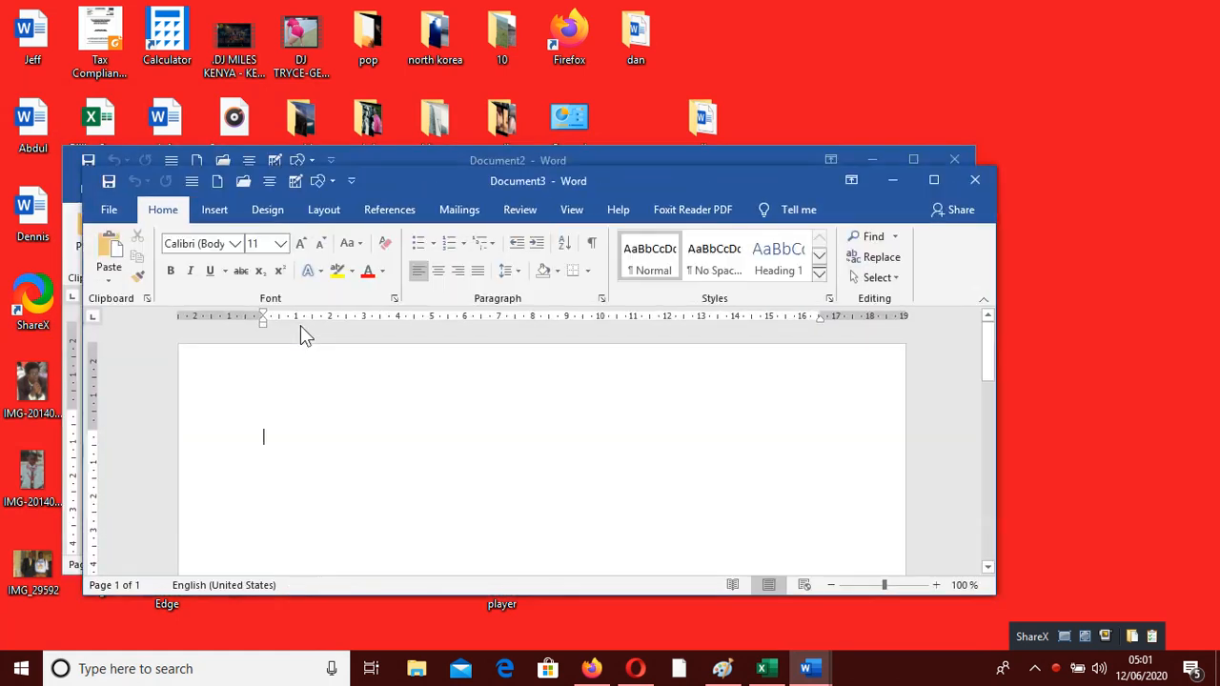
pyautogui.click(958, 157)
# Maximize the Document3 window so it fills the screen
pyautogui.click(935, 183)
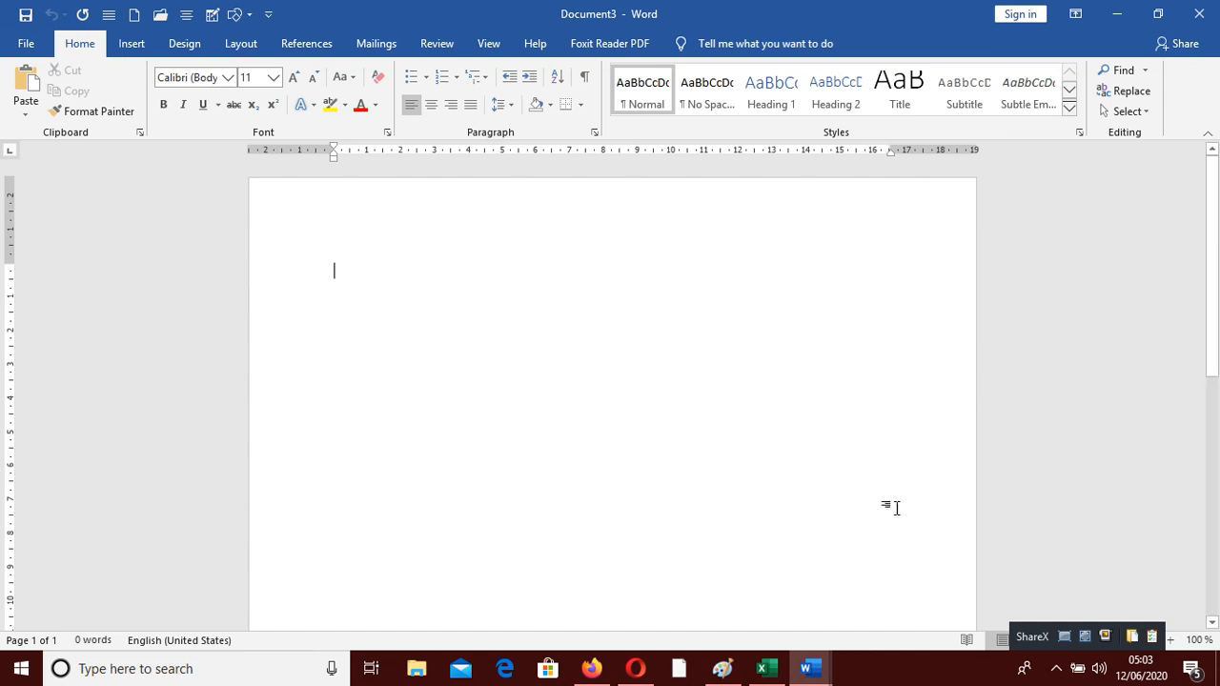
# Start a Letters mail merge and begin typing a new recipient list
pyautogui.click(362, 47)
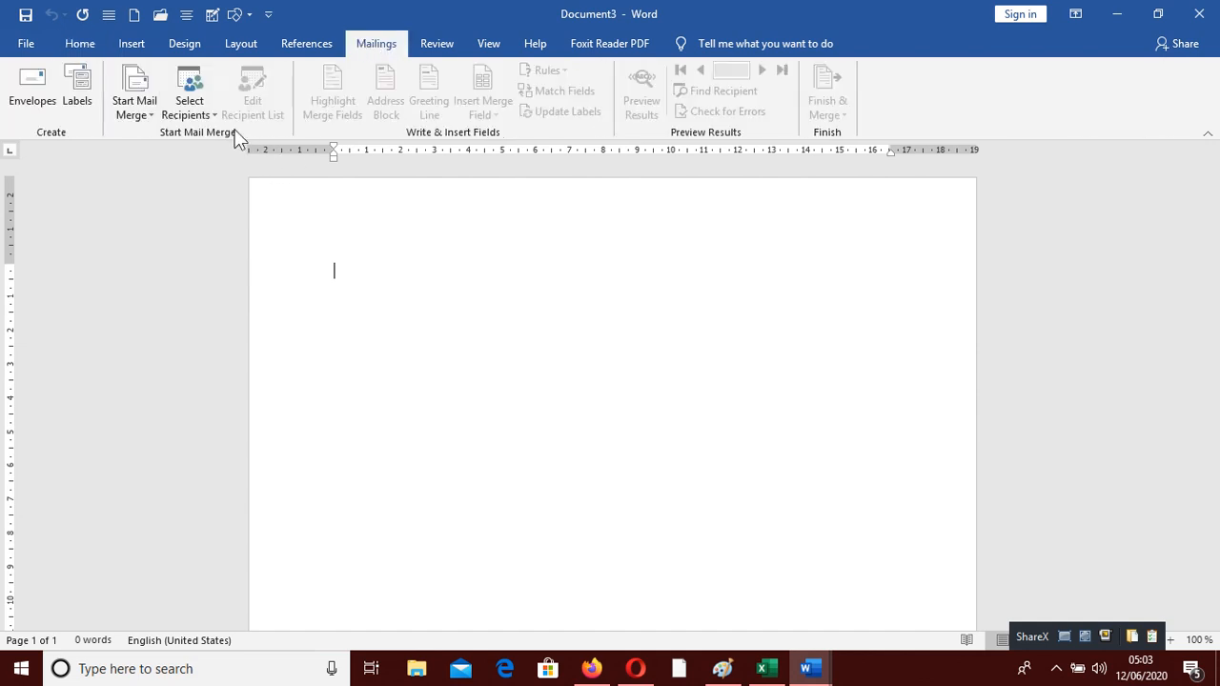
pyautogui.click(136, 116)
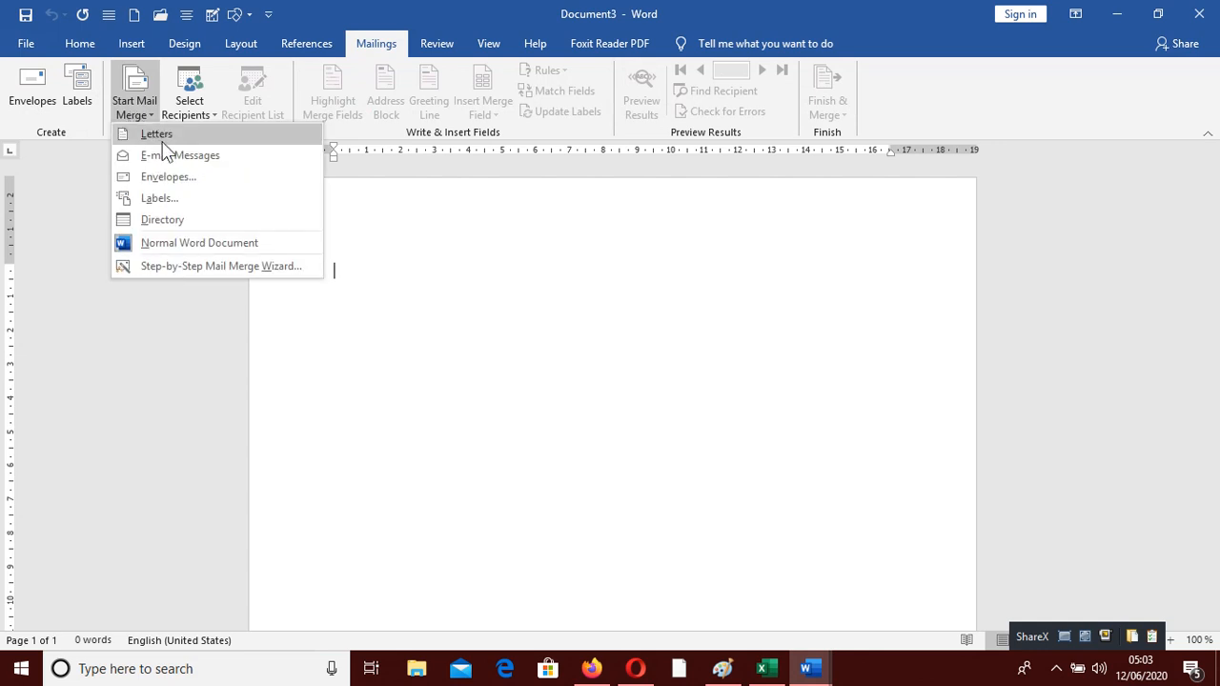
pyautogui.click(157, 135)
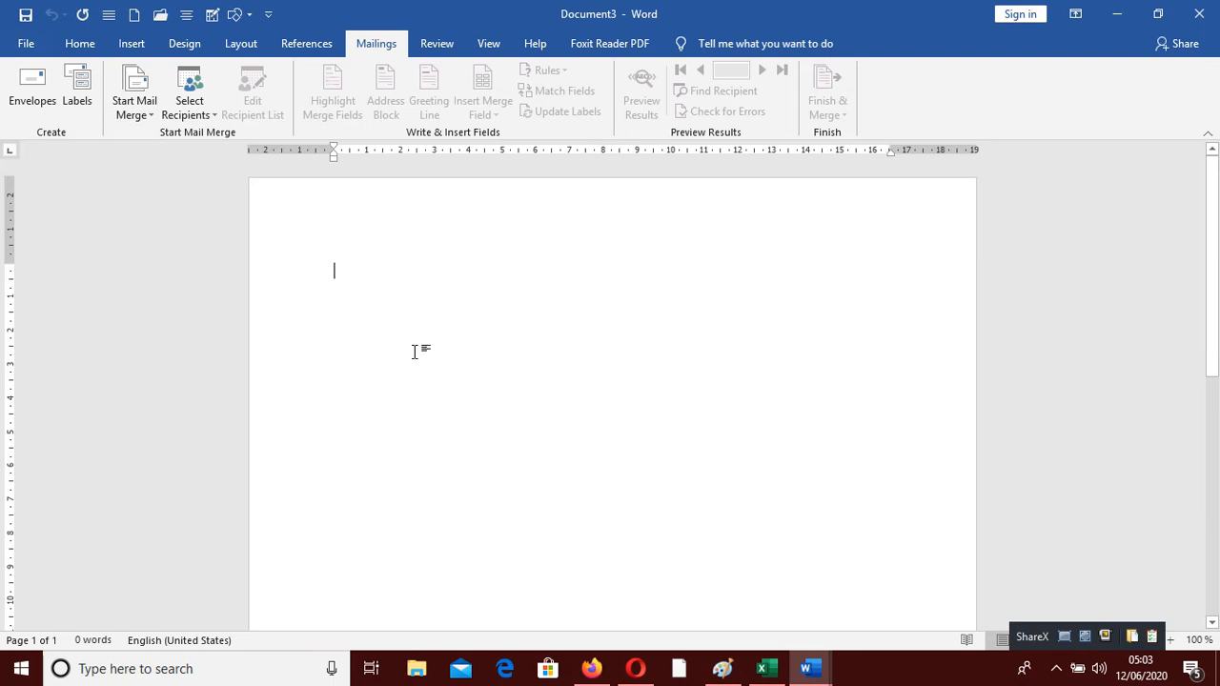
pyautogui.click(188, 114)
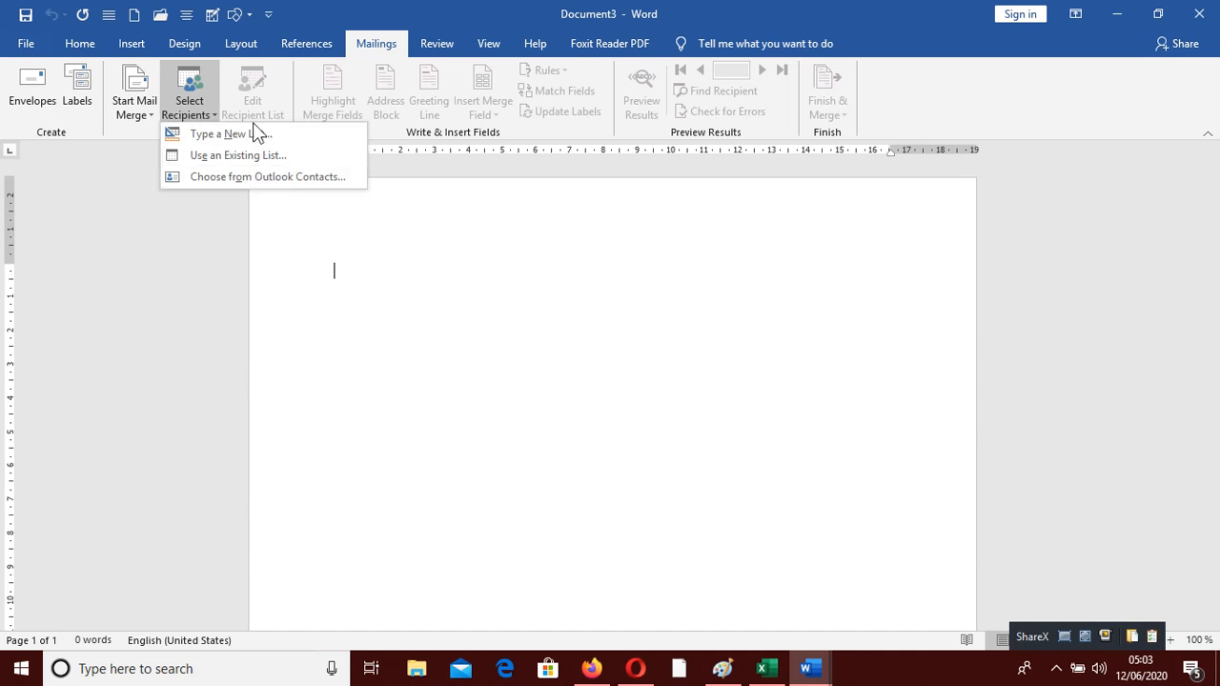
pyautogui.click(254, 130)
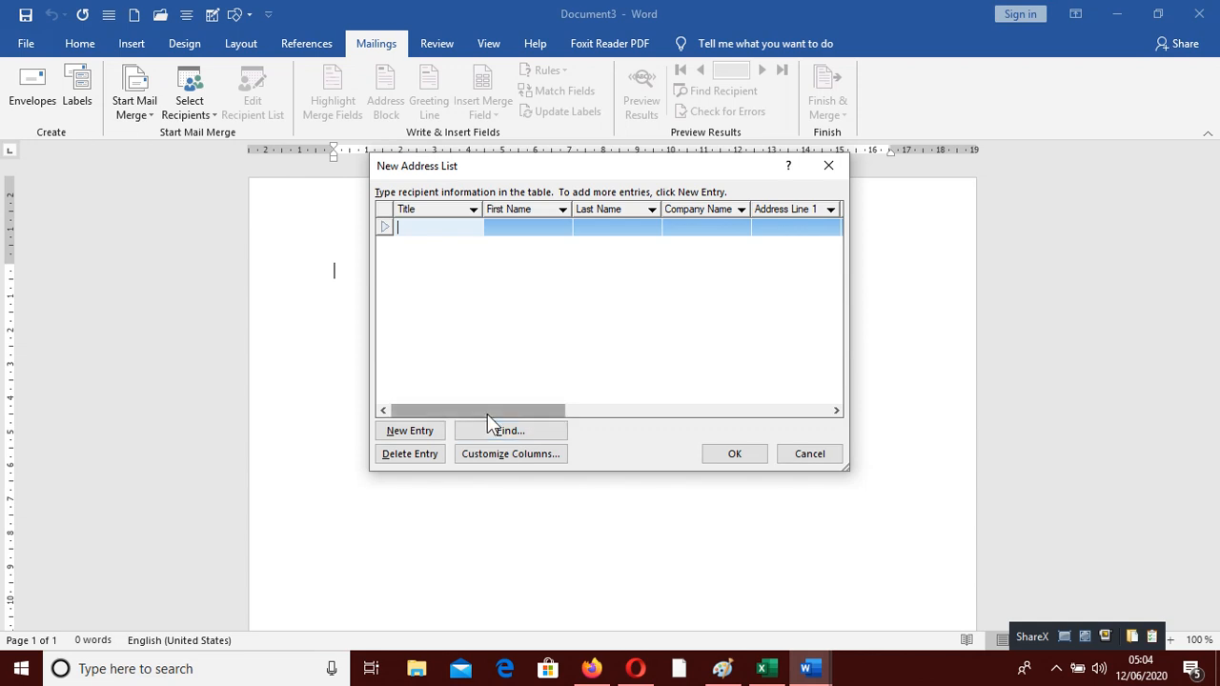
# Open Customize Columns and delete the Title, Company Name and Address Line 1 fields
pyautogui.moveTo(487, 413); pyautogui.dragTo(596, 422)
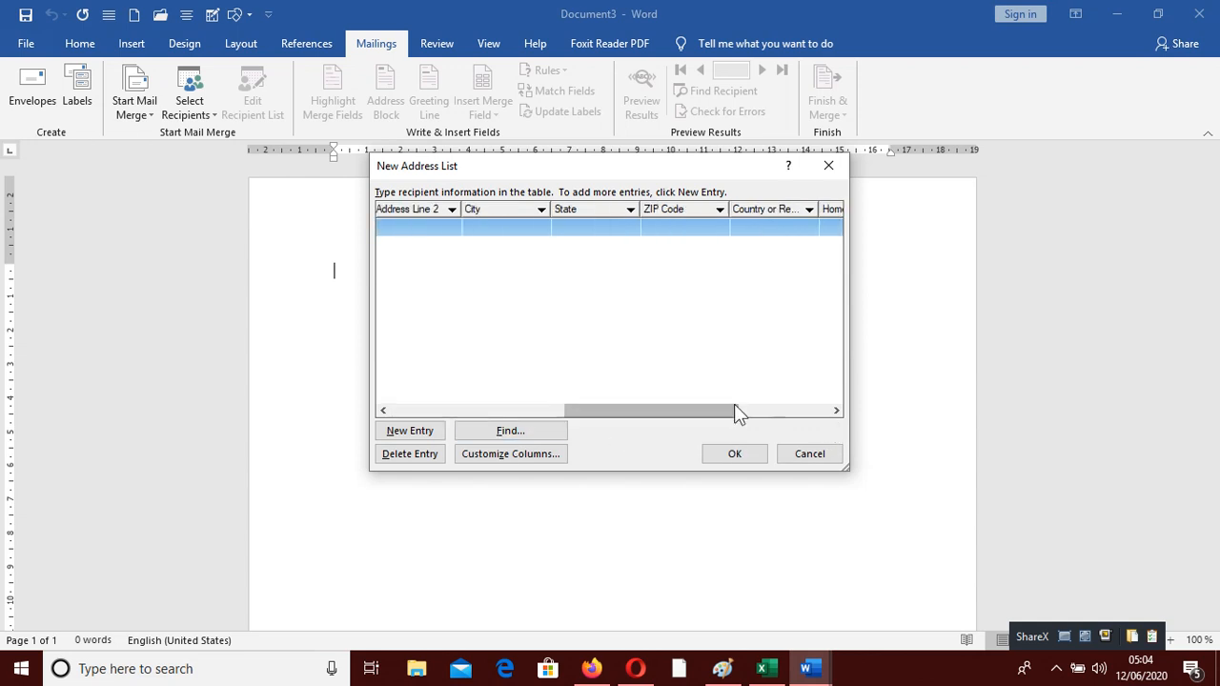
pyautogui.moveTo(715, 416); pyautogui.dragTo(437, 415)
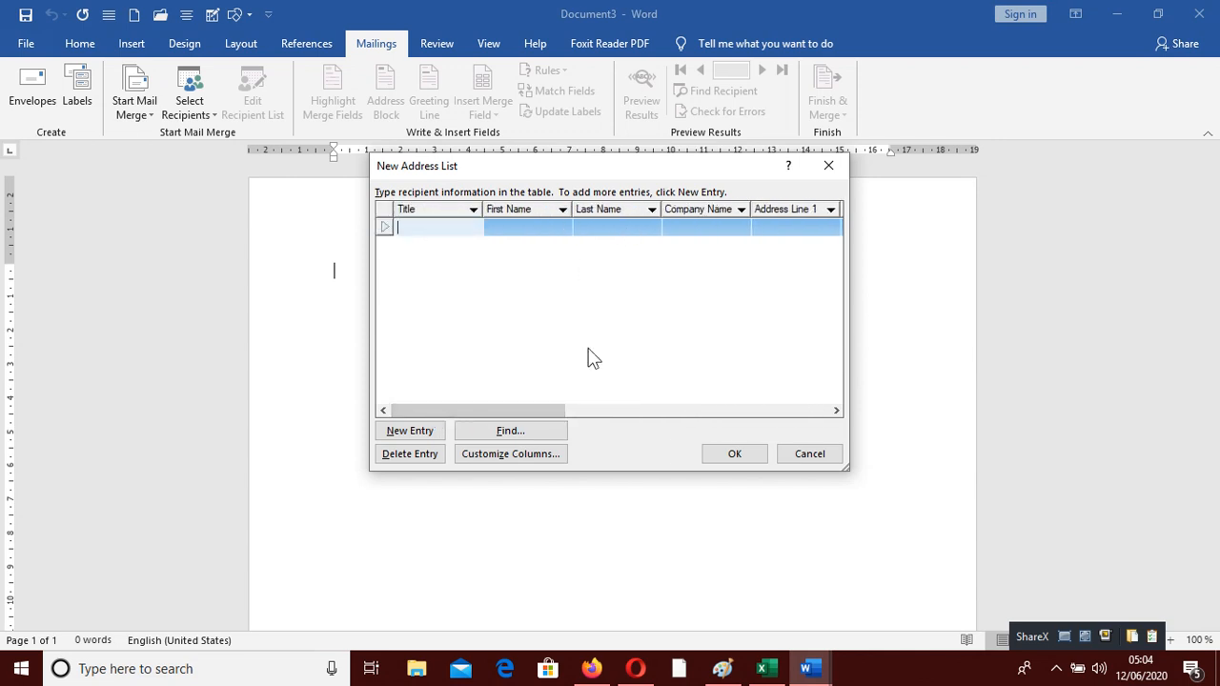
pyautogui.click(506, 454)
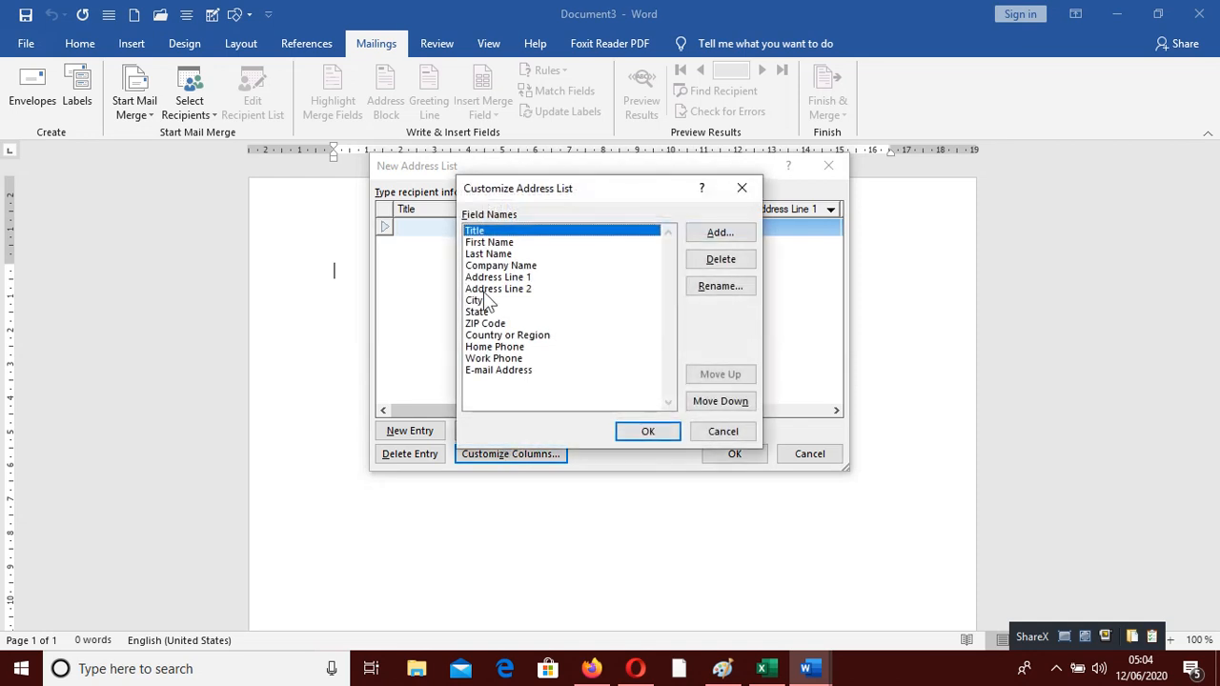
pyautogui.click(721, 260)
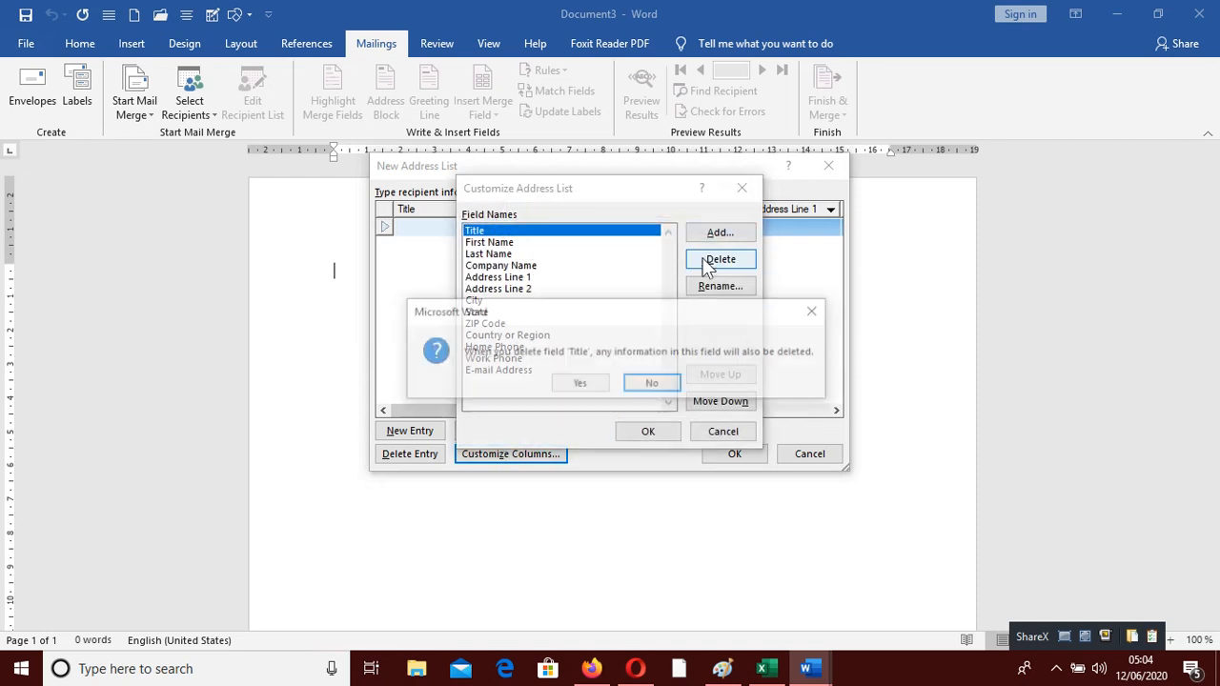
pyautogui.click(590, 388)
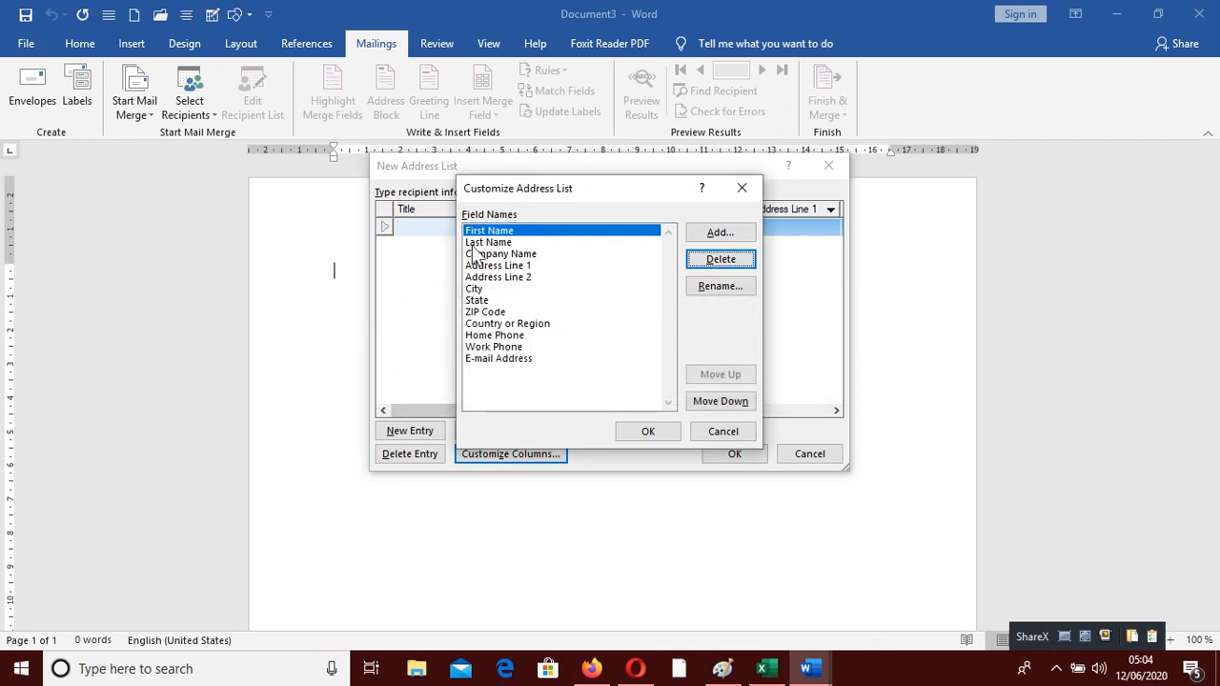
pyautogui.click(474, 256)
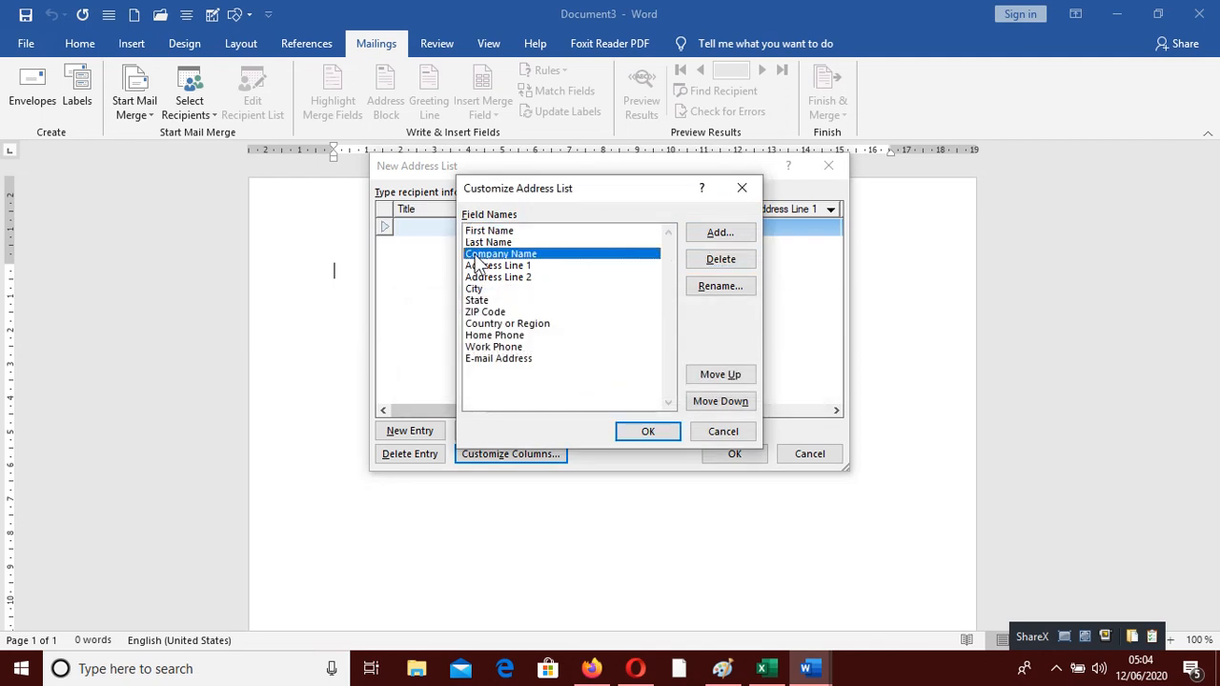
pyautogui.click(714, 261)
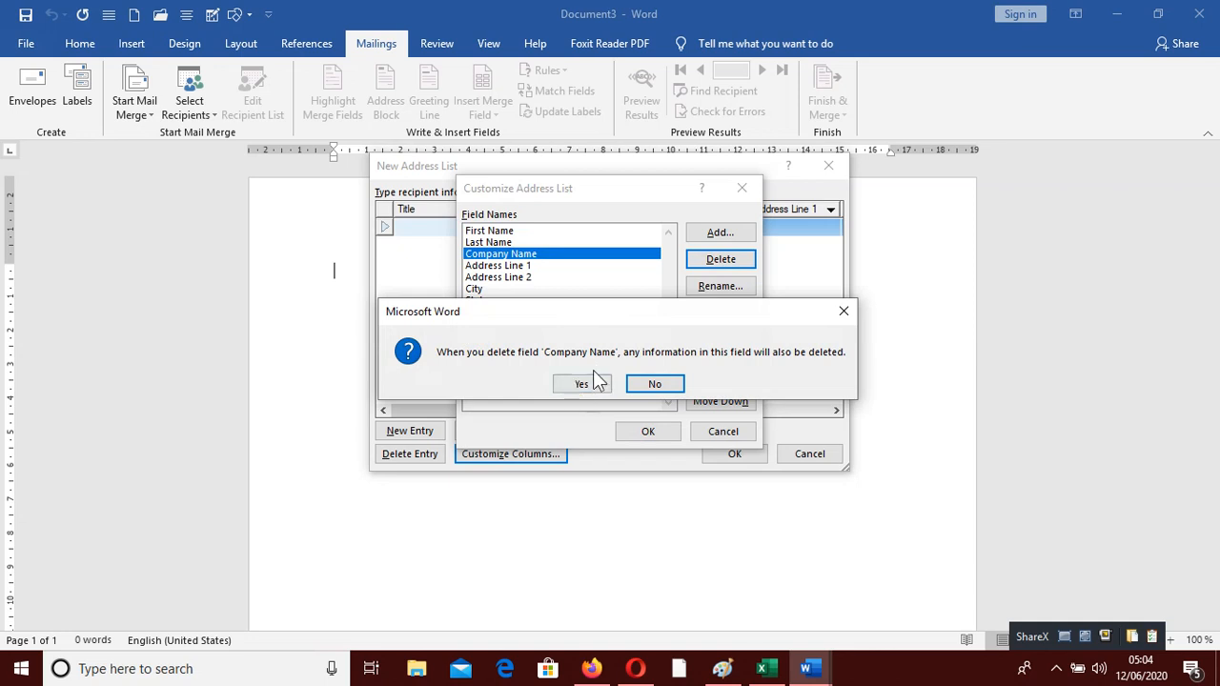
pyautogui.click(585, 383)
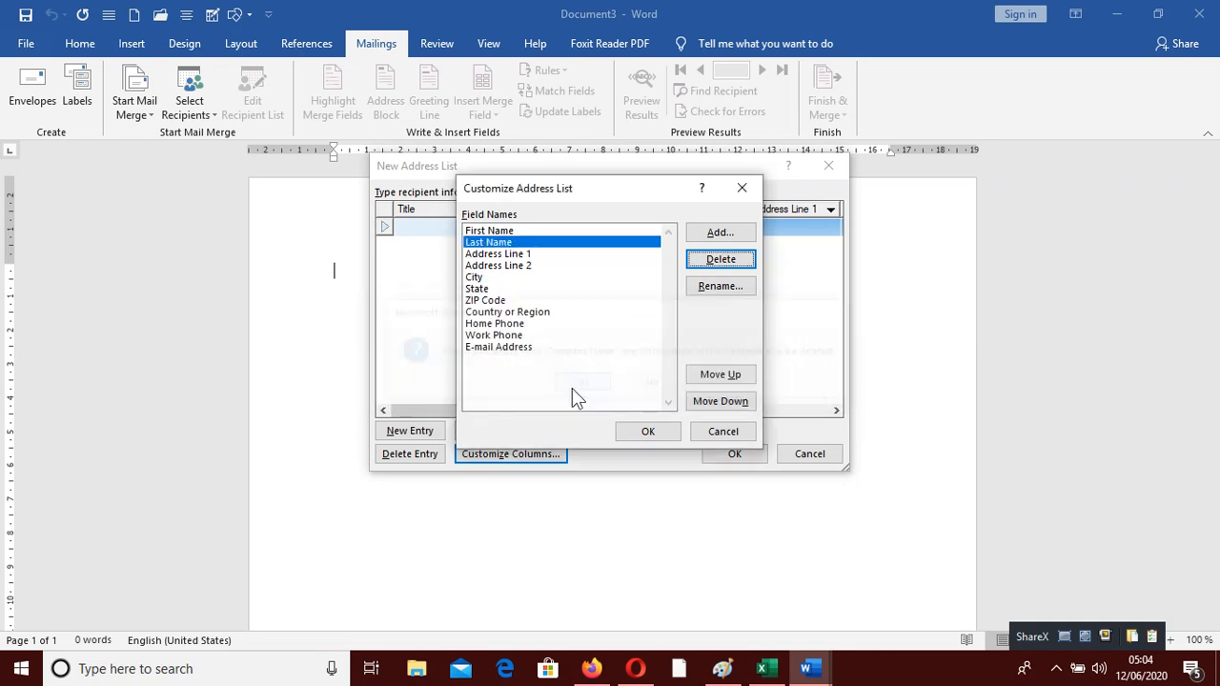
pyautogui.click(513, 255)
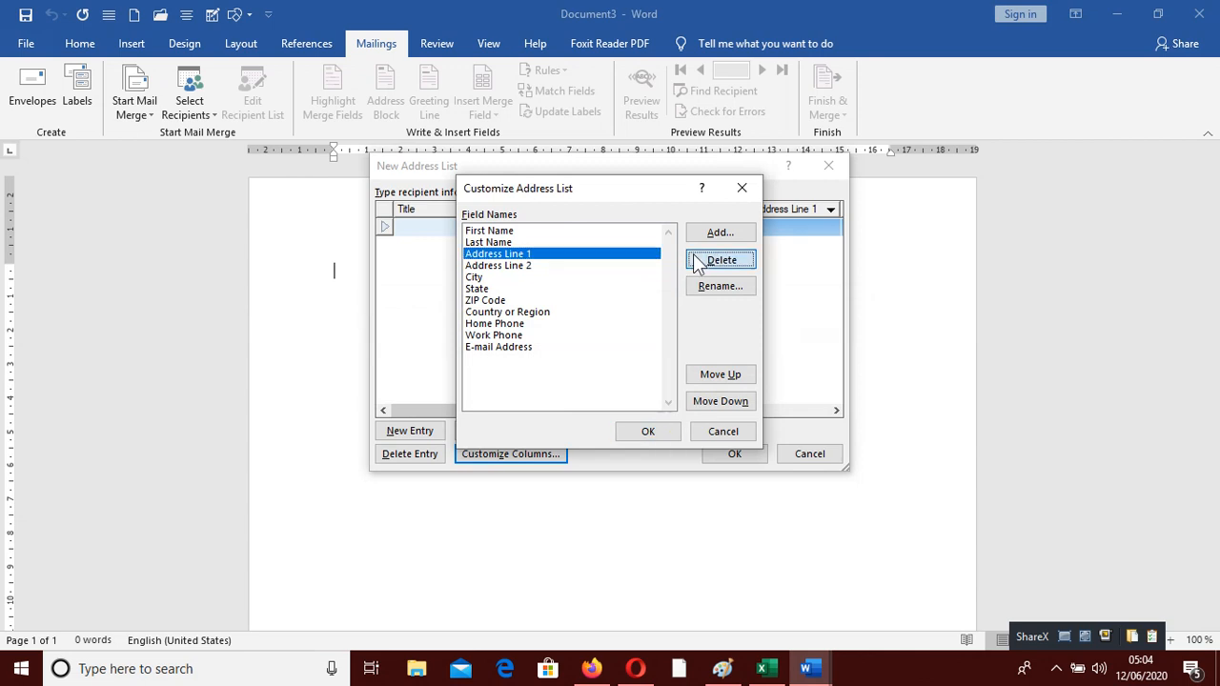
pyautogui.click(694, 255)
pyautogui.click(575, 384)
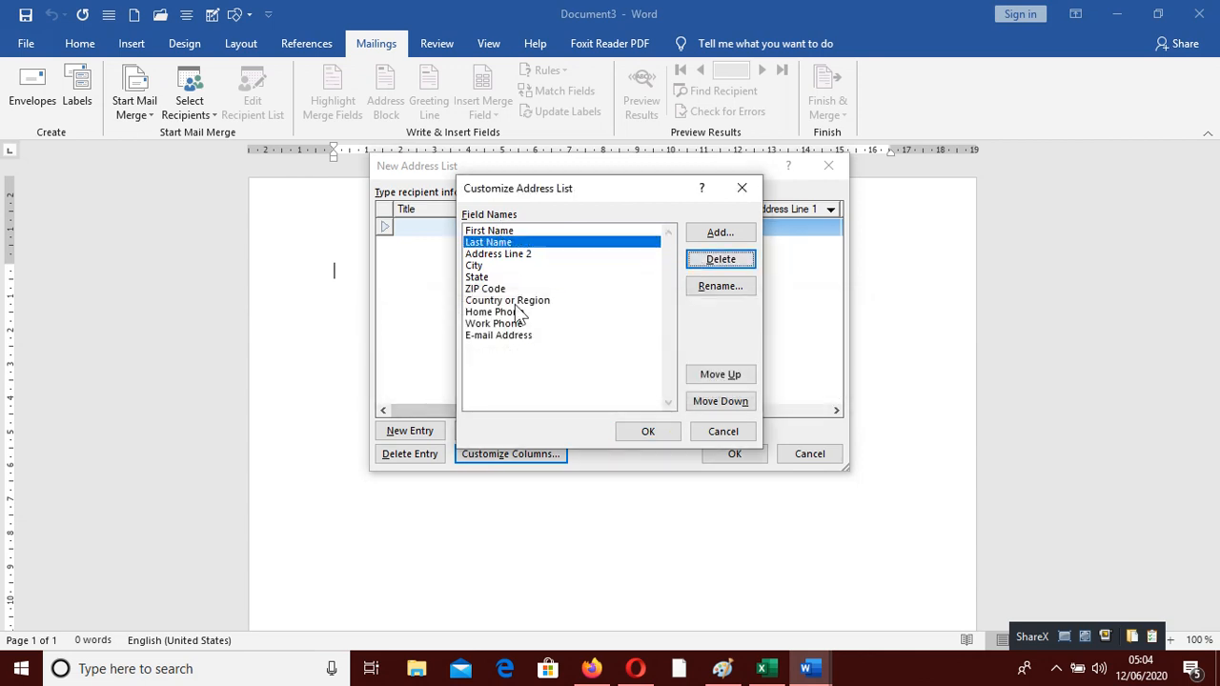
# Delete the E-mail Address, Work Phone, Home Phone and Country or Region fields
pyautogui.click(536, 337)
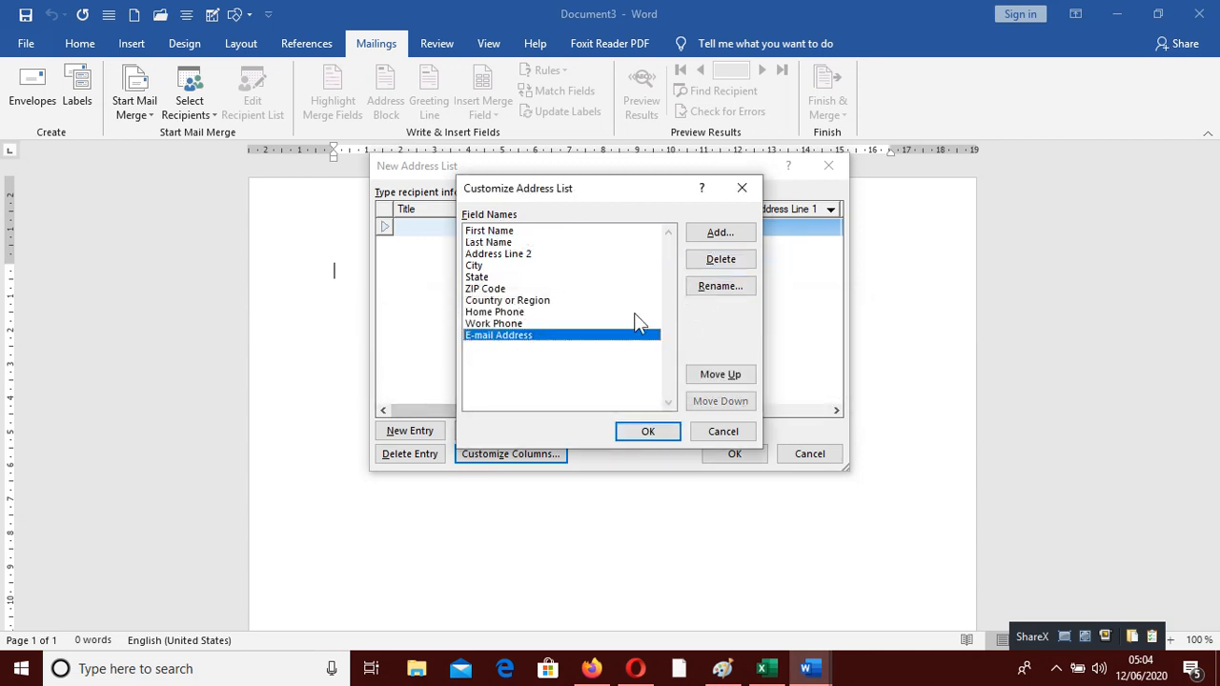
pyautogui.click(717, 262)
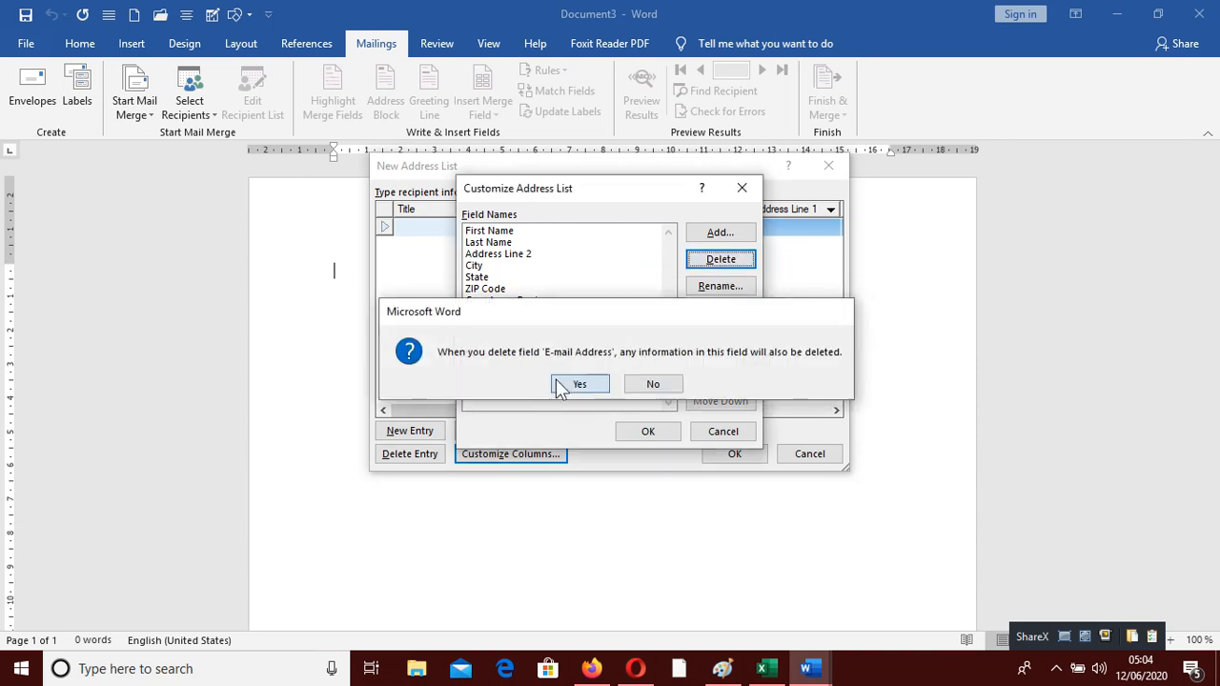
pyautogui.click(570, 384)
pyautogui.click(699, 266)
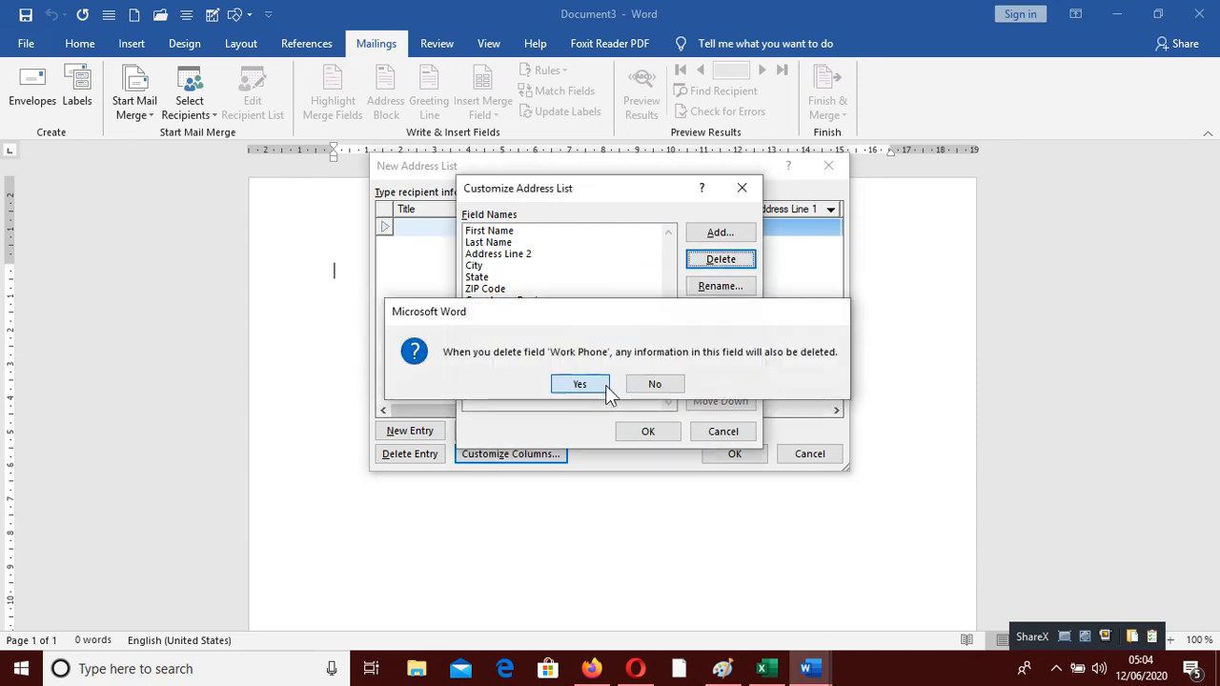
pyautogui.click(589, 385)
pyautogui.click(694, 267)
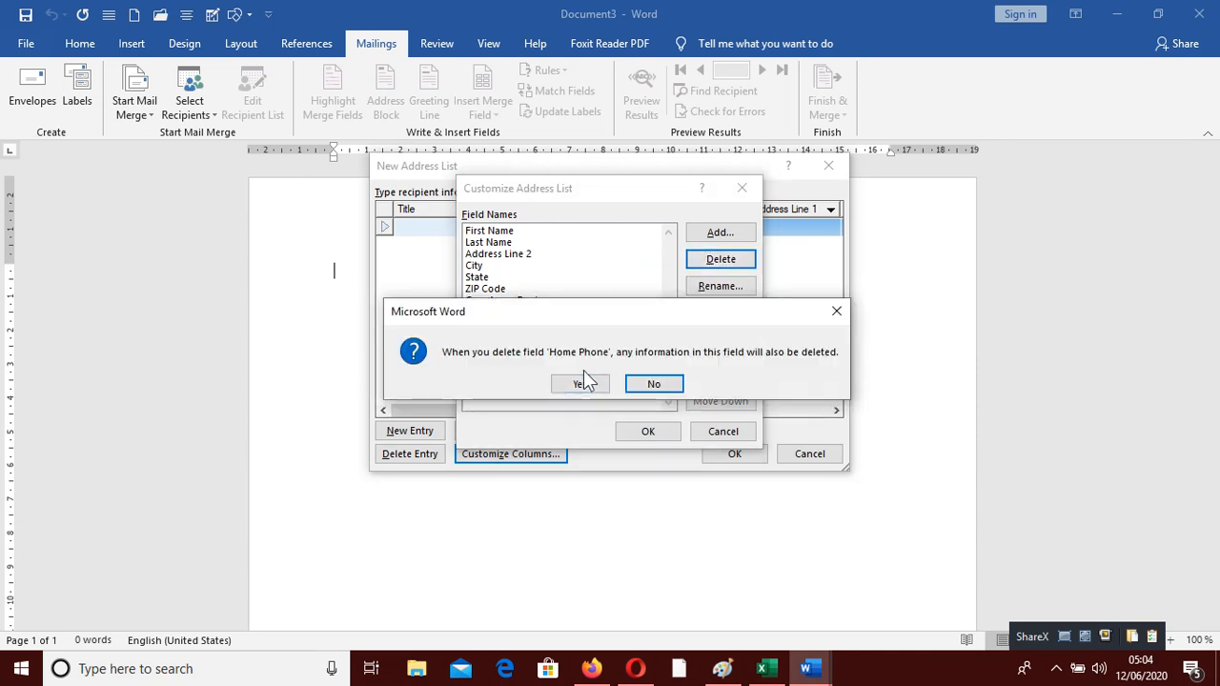
pyautogui.click(580, 384)
pyautogui.click(742, 260)
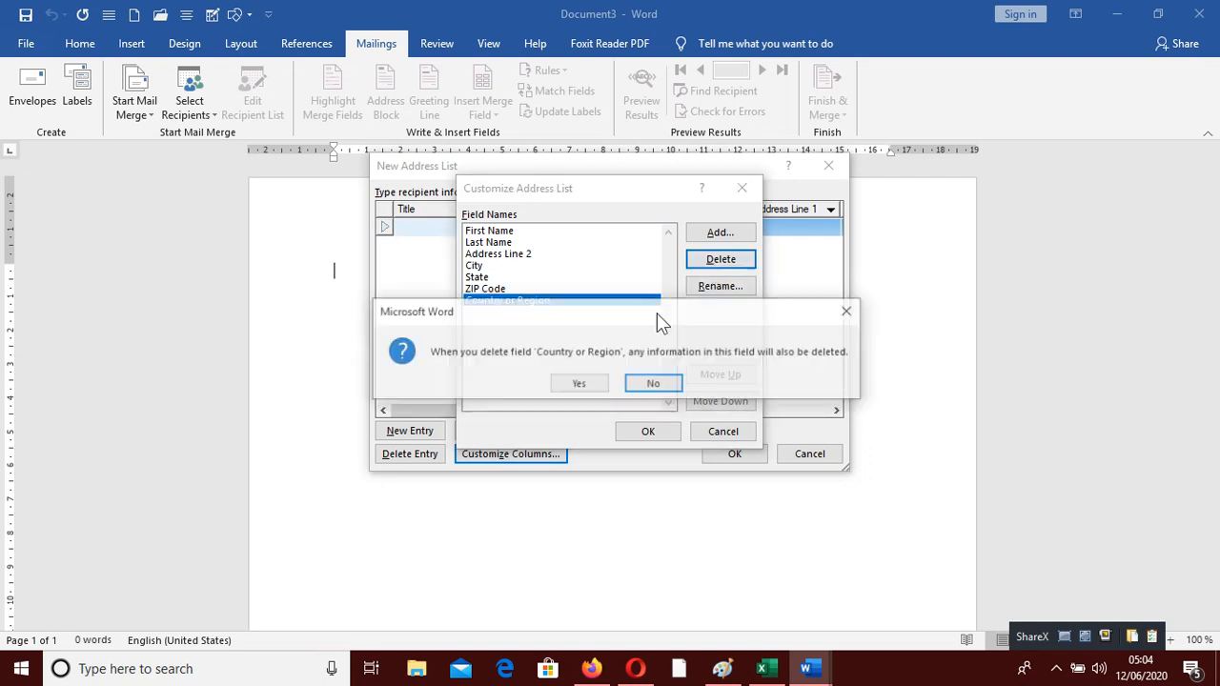
pyautogui.click(579, 384)
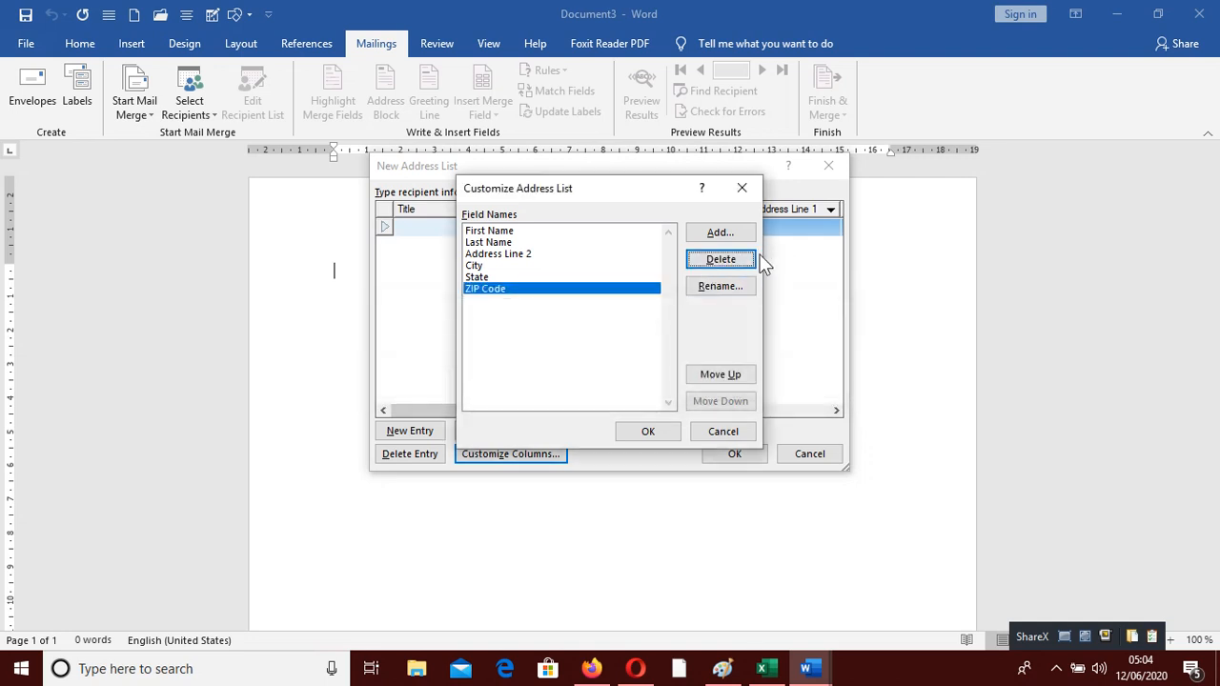
# Delete the ZIP Code, State, City and Address Line 2 fields
pyautogui.click(728, 265)
pyautogui.click(579, 384)
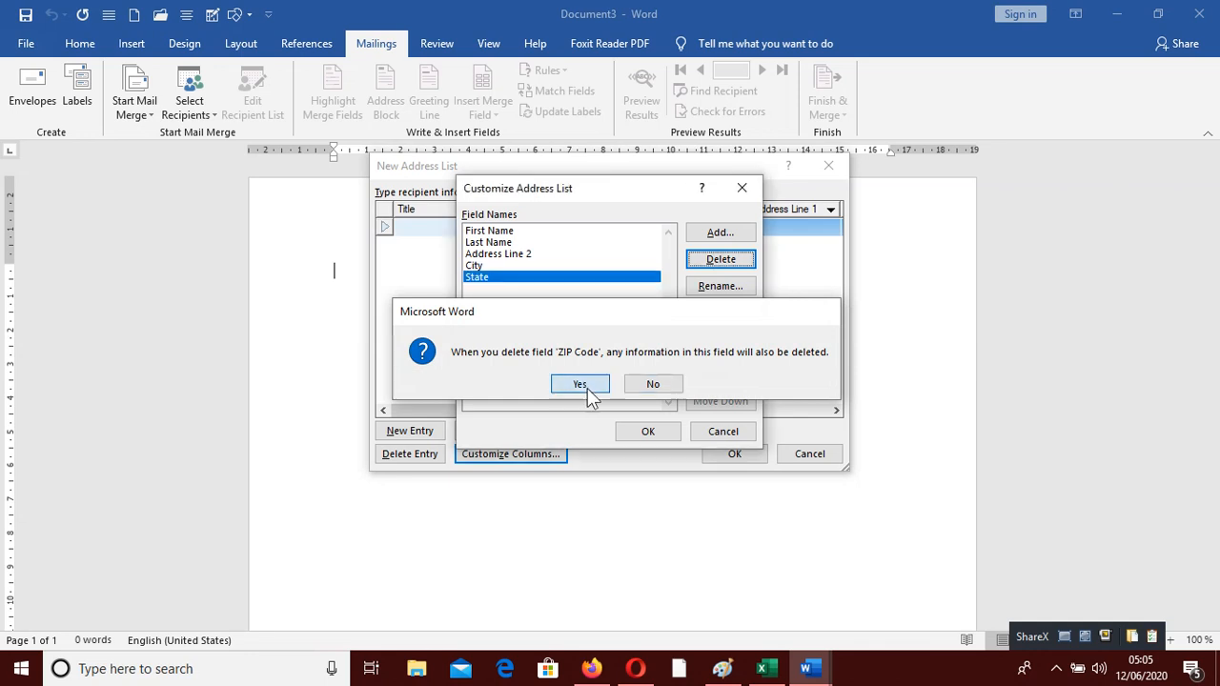
pyautogui.click(712, 264)
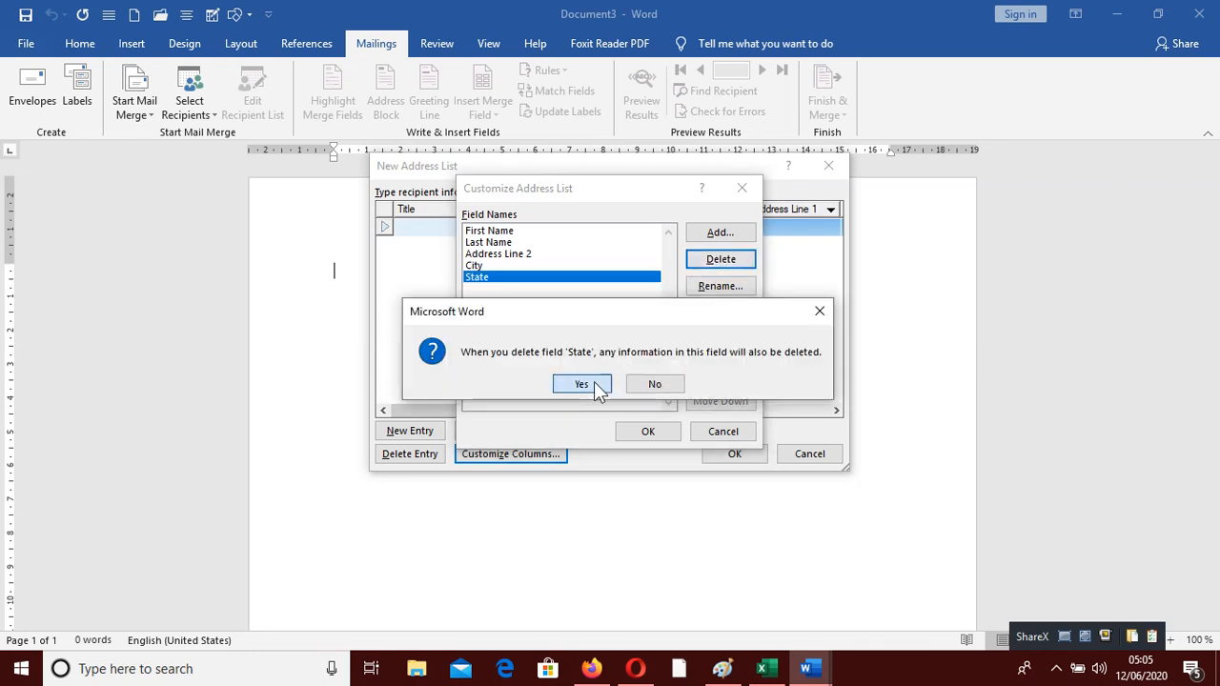
pyautogui.click(593, 389)
pyautogui.click(707, 263)
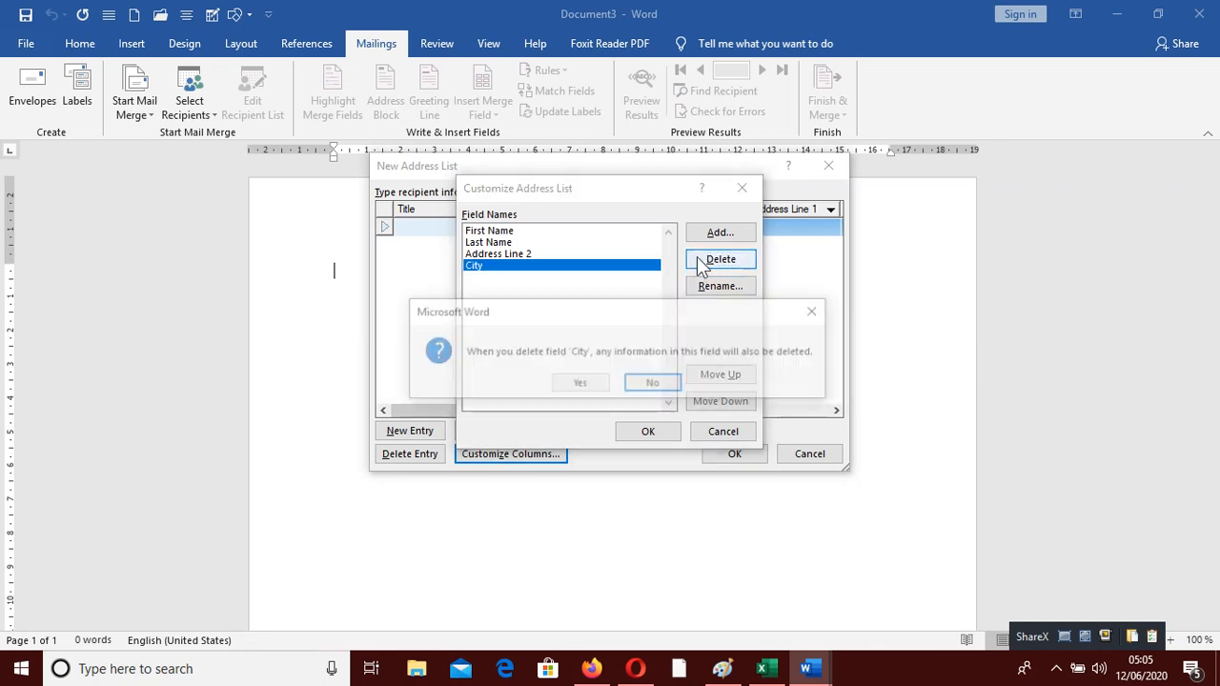
pyautogui.click(570, 389)
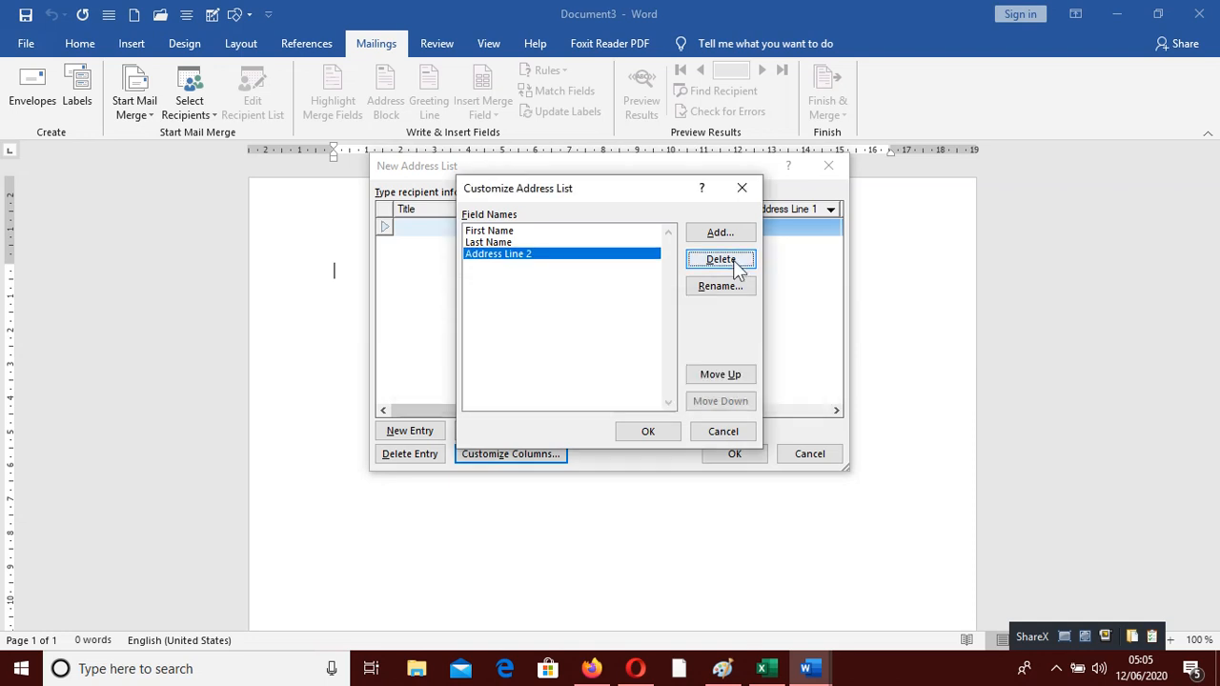
pyautogui.click(734, 266)
pyautogui.click(579, 386)
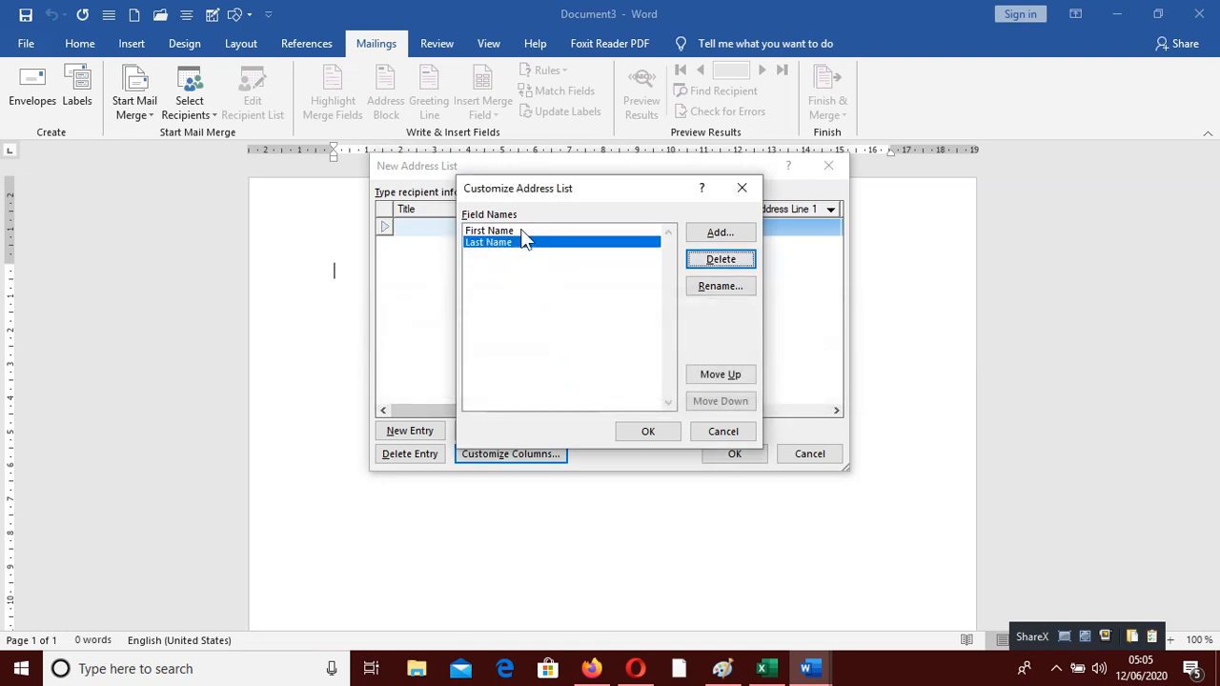
# Add custom fields ID NO, POSITION and CERT NO and apply them to the recipient table
pyautogui.click(743, 239)
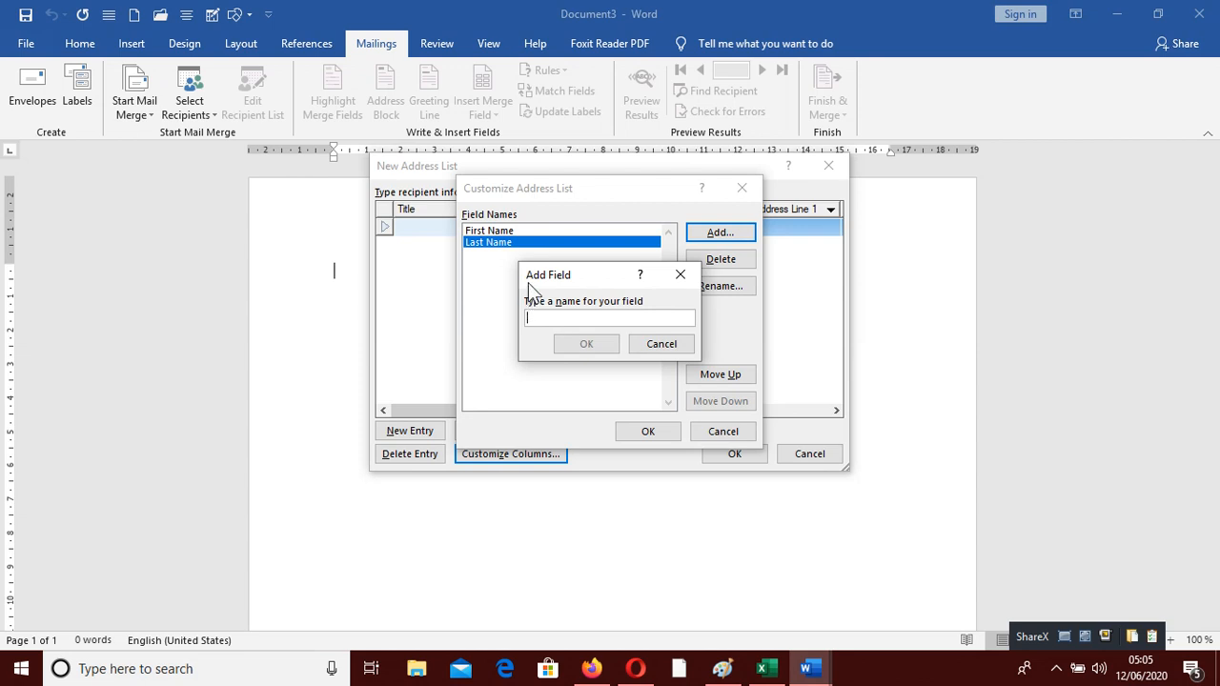
pyautogui.write('ID NO')
pyautogui.click(591, 343)
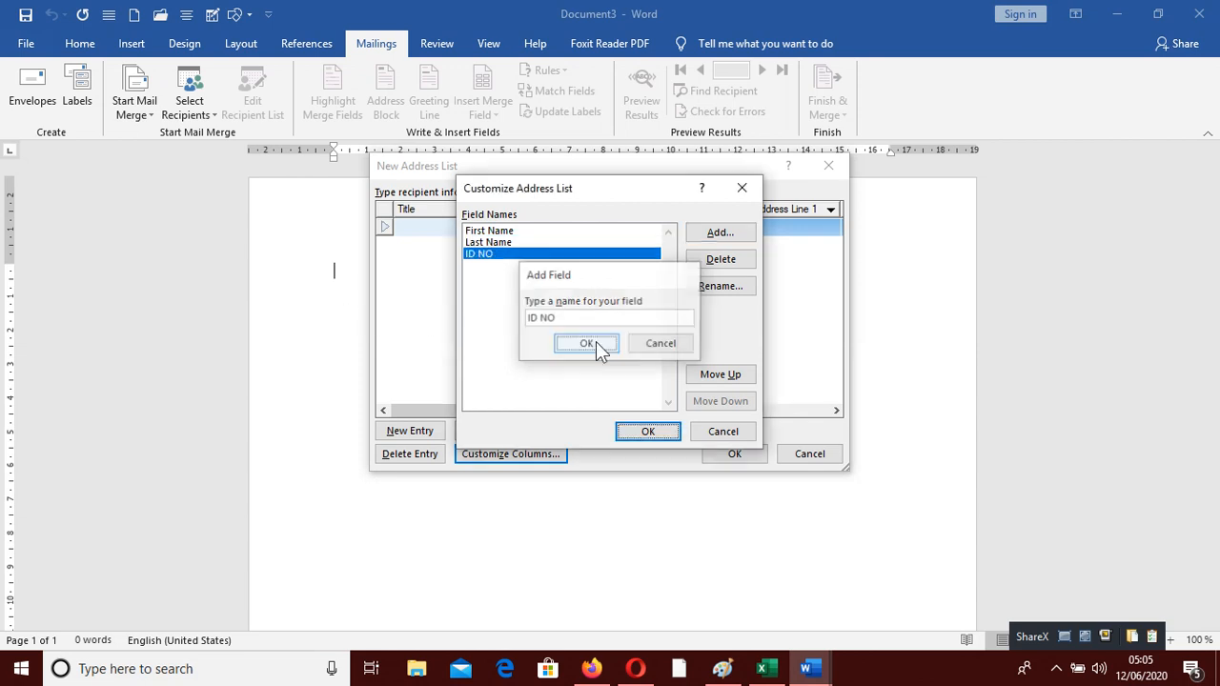
pyautogui.click(715, 234)
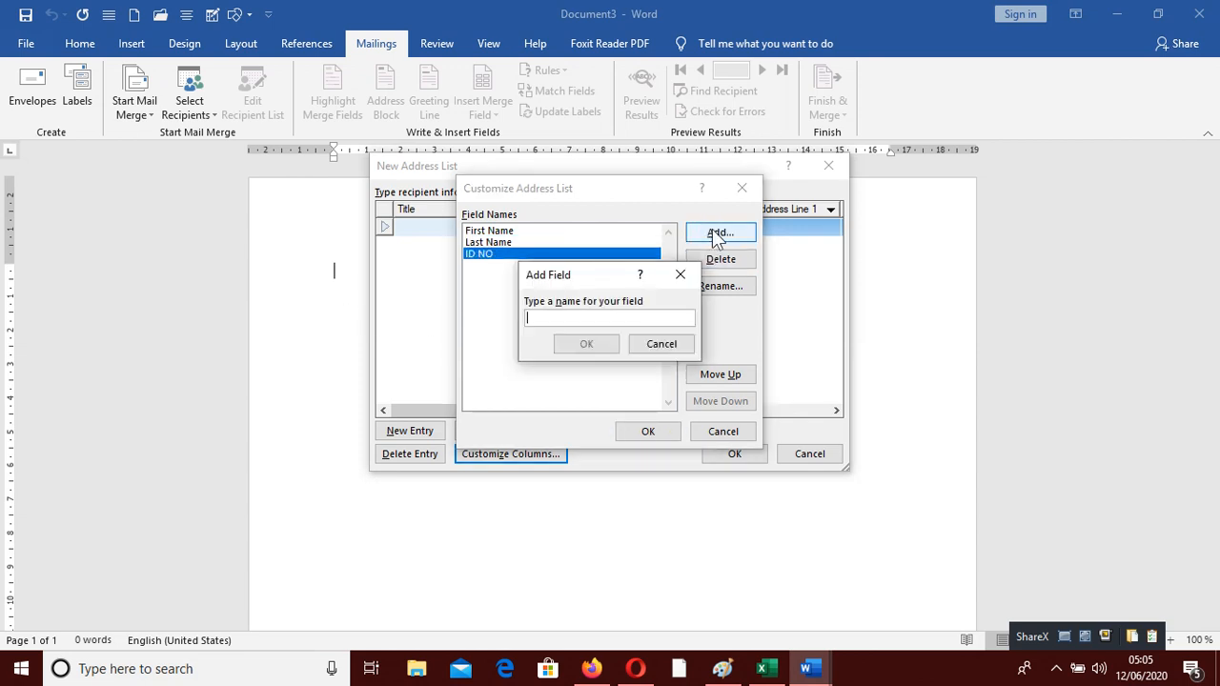
pyautogui.write('PO')
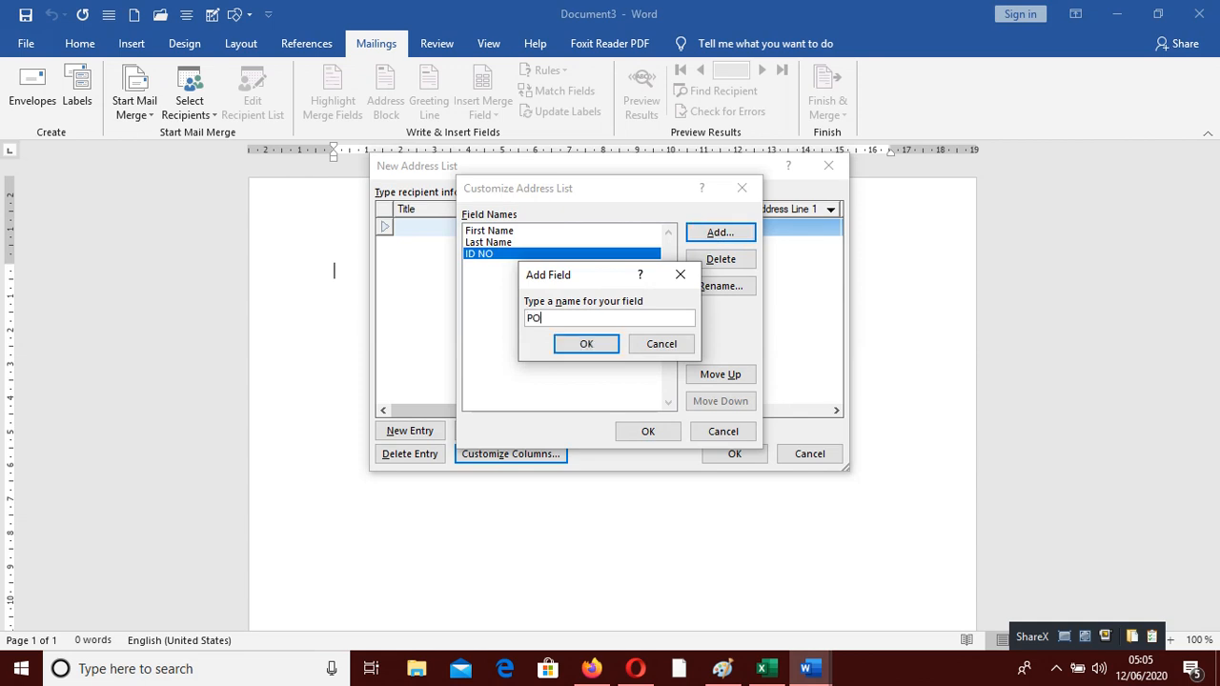
pyautogui.write('SITION')
pyautogui.click(583, 345)
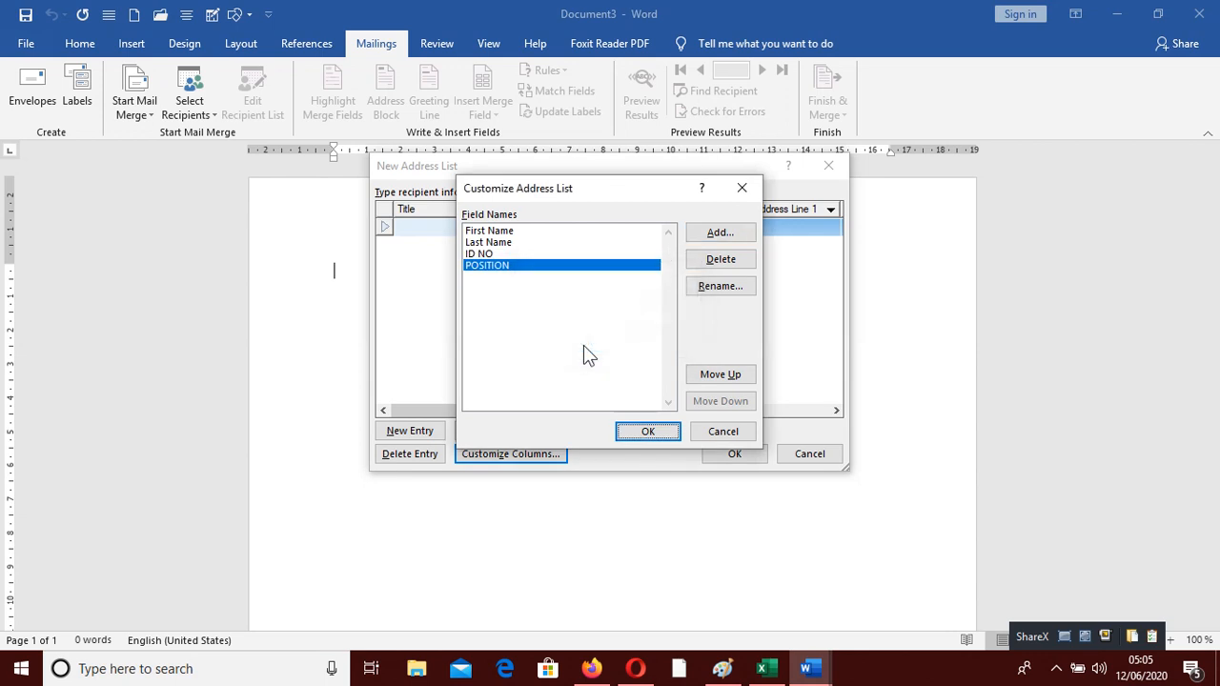
pyautogui.click(726, 233)
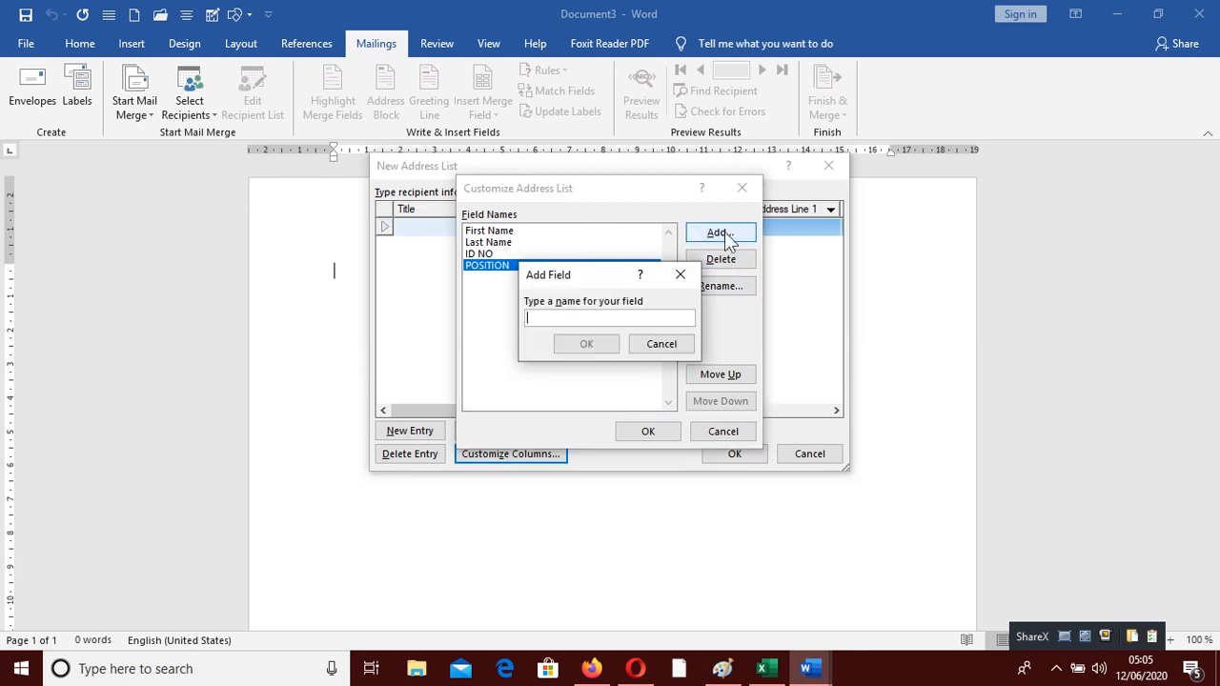
pyautogui.write('CERT ')
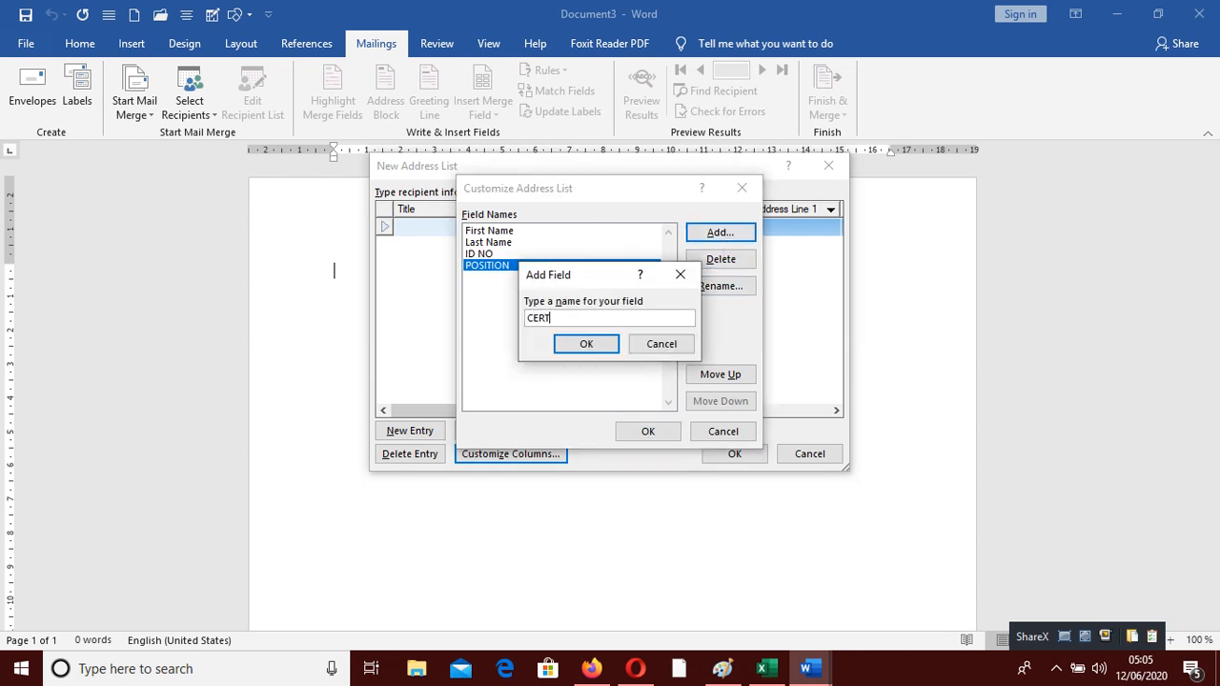
pyautogui.write('NO')
pyautogui.click(587, 344)
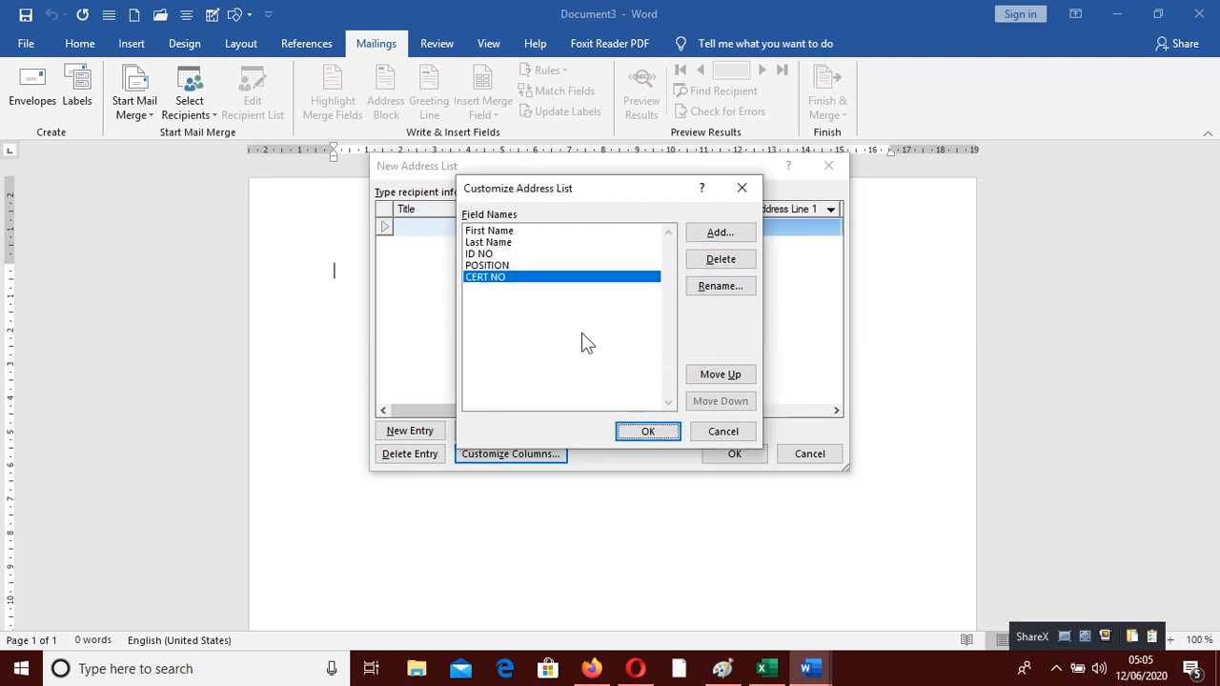
pyautogui.click(644, 431)
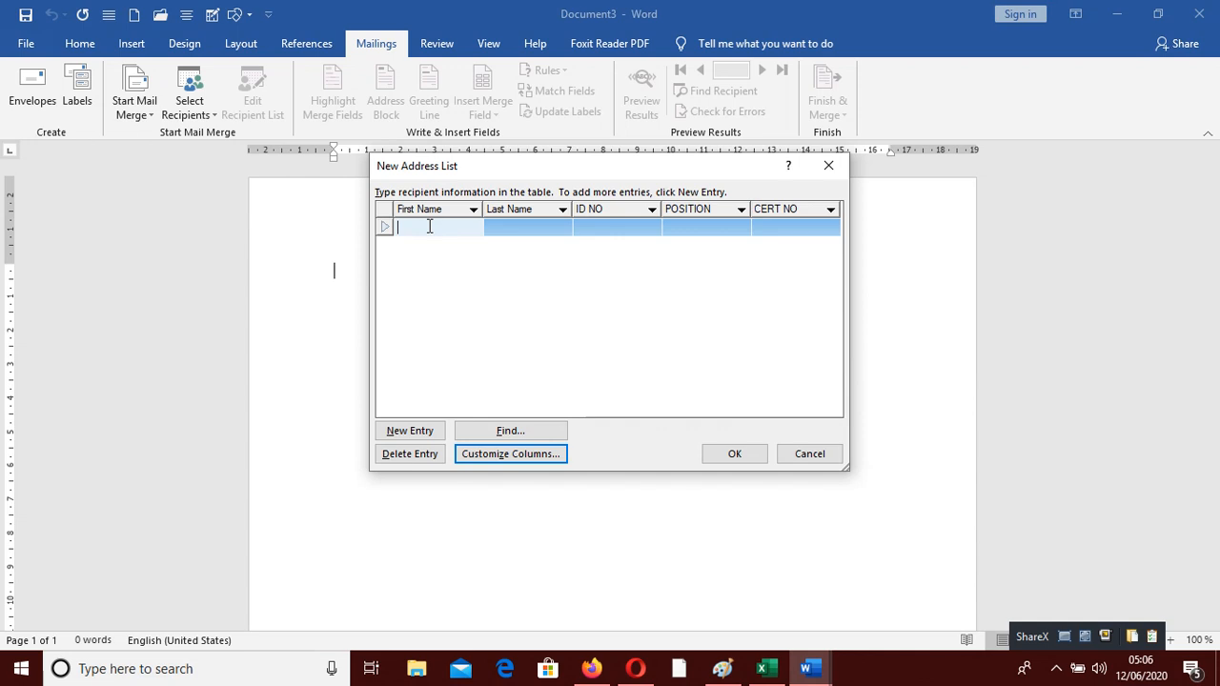
# Enter the first recipient's name and ID number, position TEACHER, CERT NO 001
pyautogui.press('Tab')
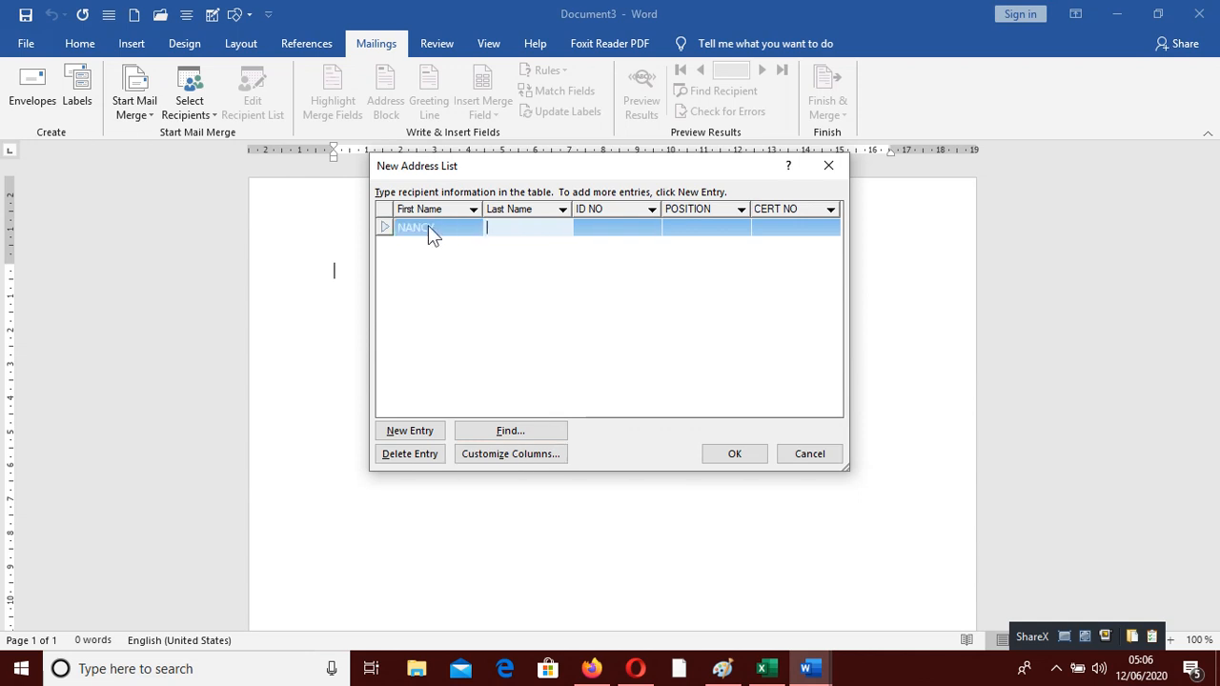
pyautogui.press('Tab')
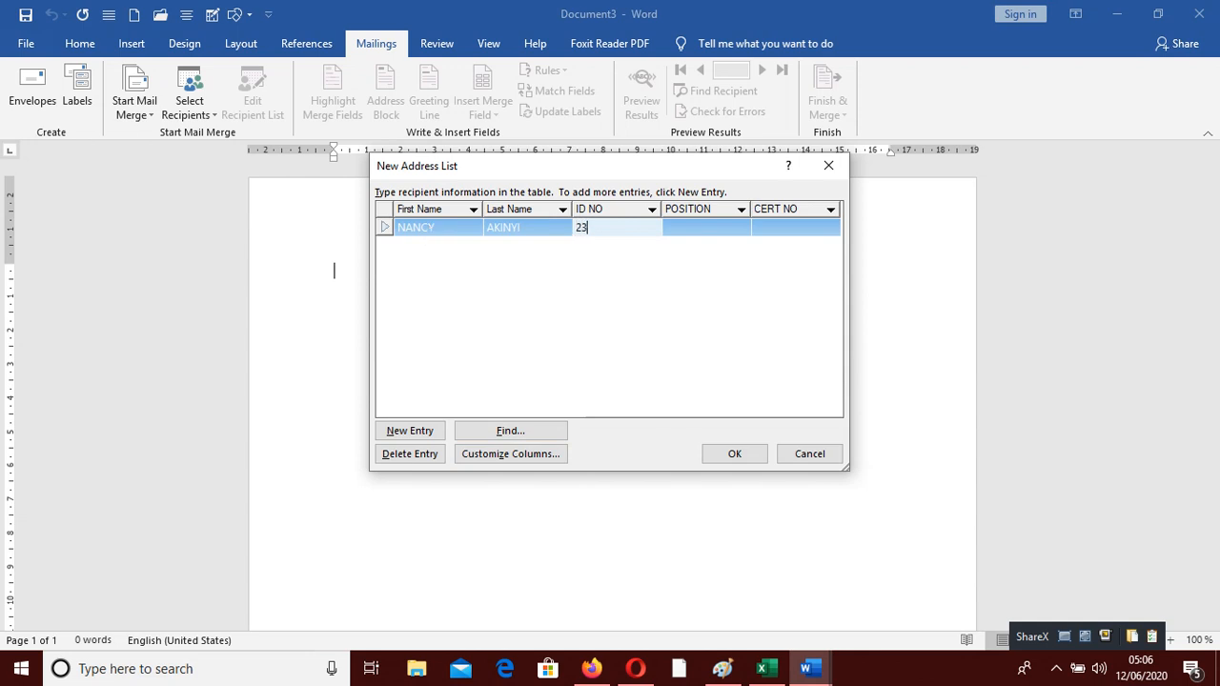
pyautogui.press('Tab')
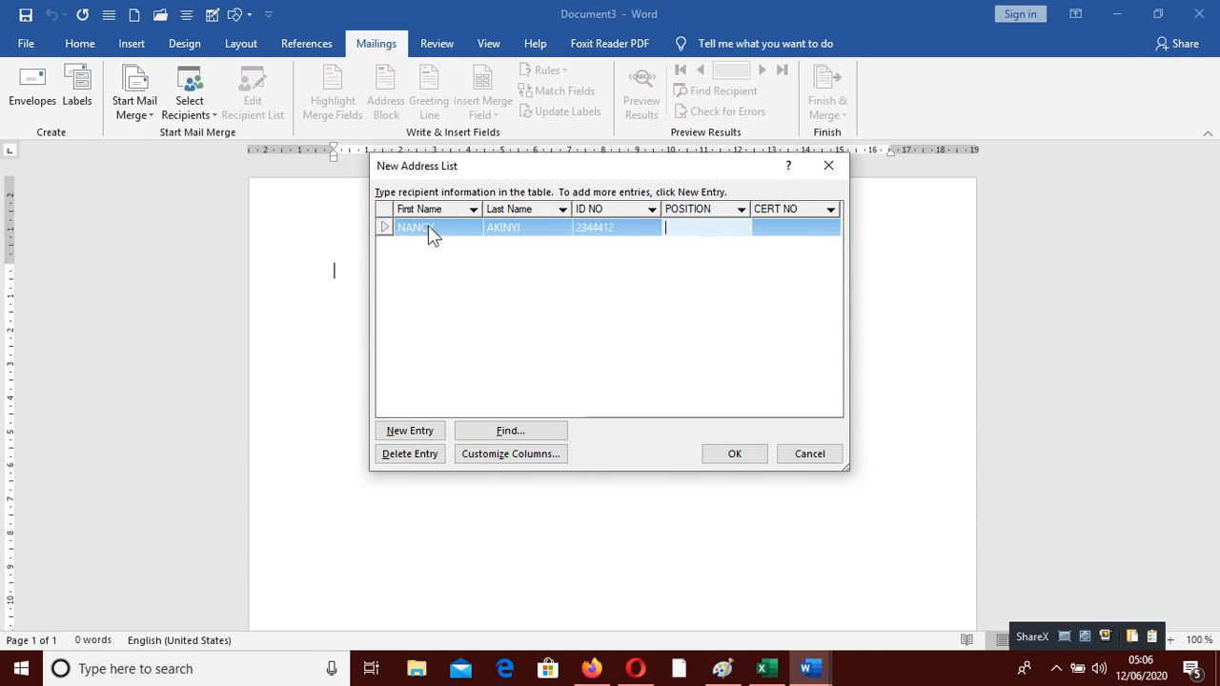
pyautogui.write('TEACHER')
pyautogui.press('Tab')
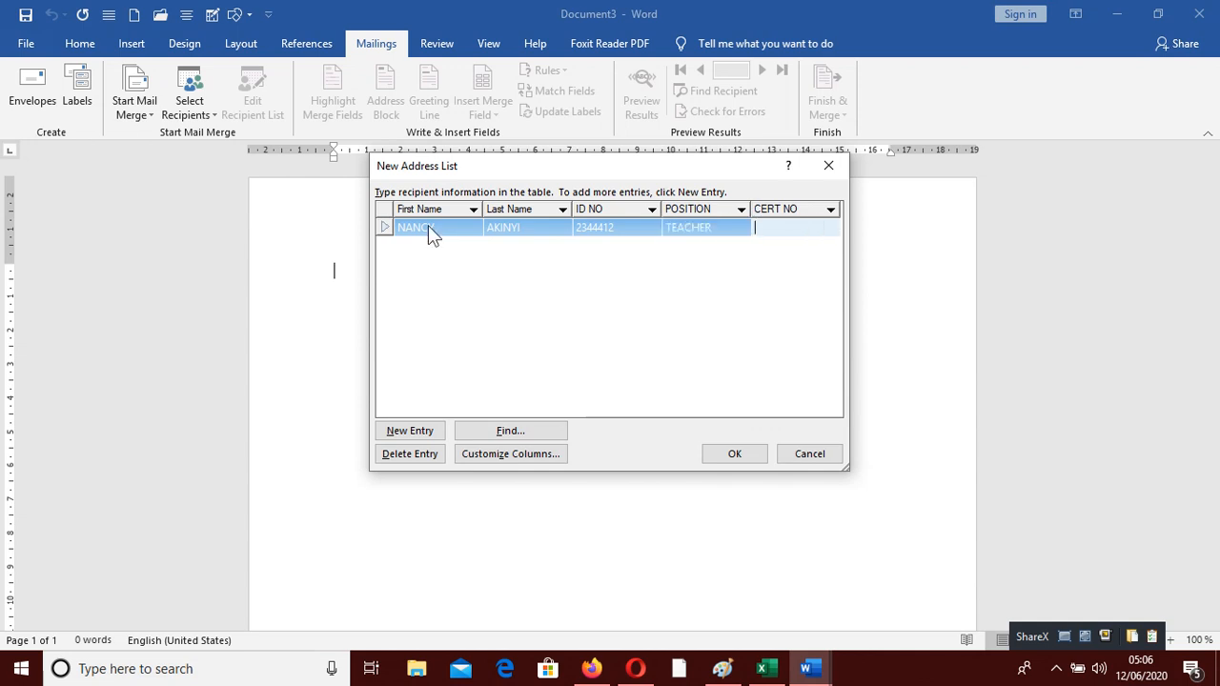
pyautogui.write('001')
# Add a second recipient with name and ID number, position TEACHER, CERT NO 002
pyautogui.click(422, 434)
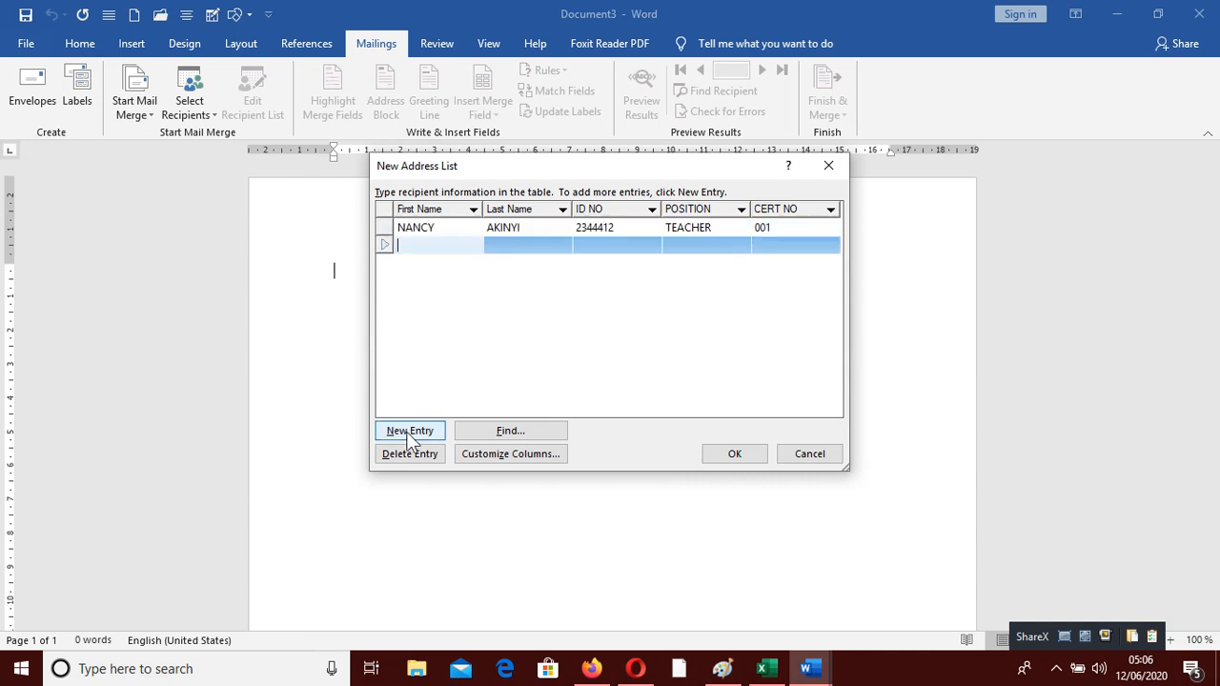
pyautogui.press('Tab')
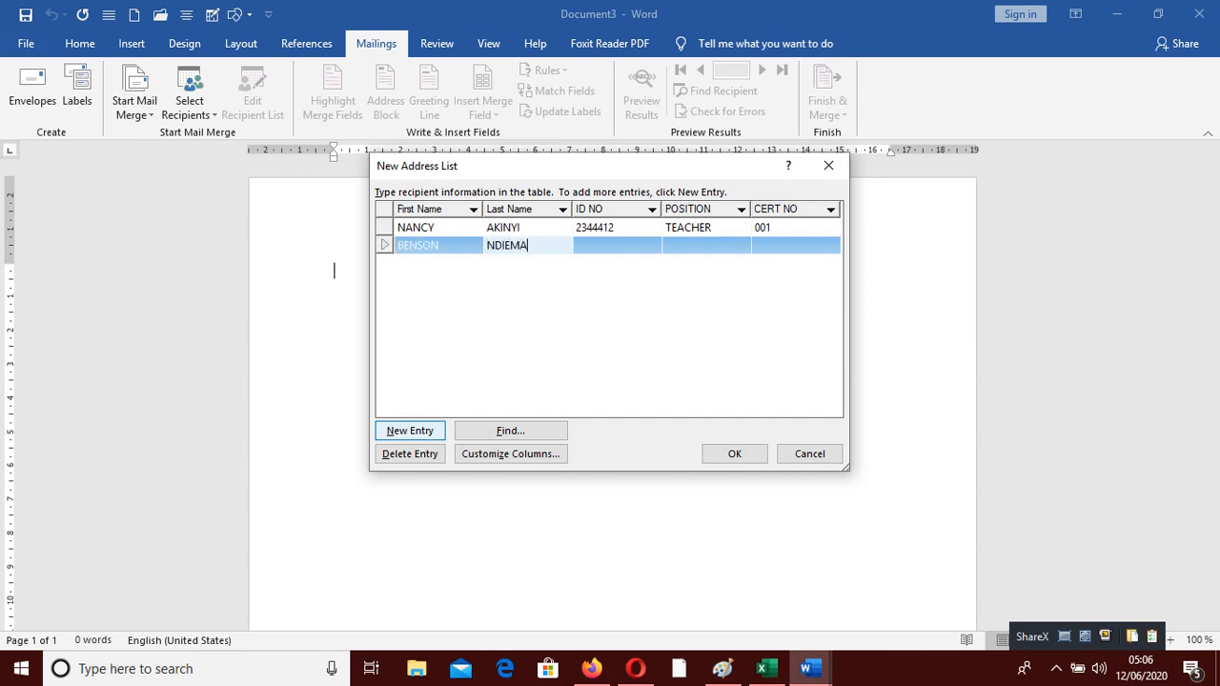
pyautogui.press('Tab')
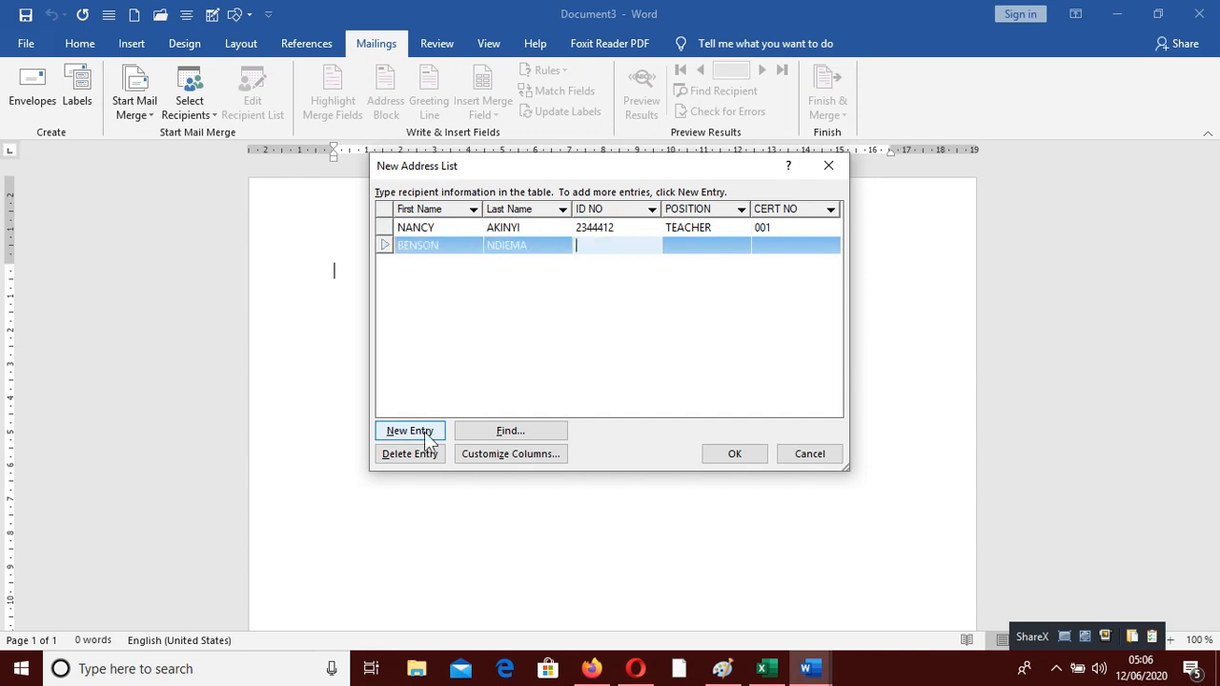
pyautogui.press('Tab')
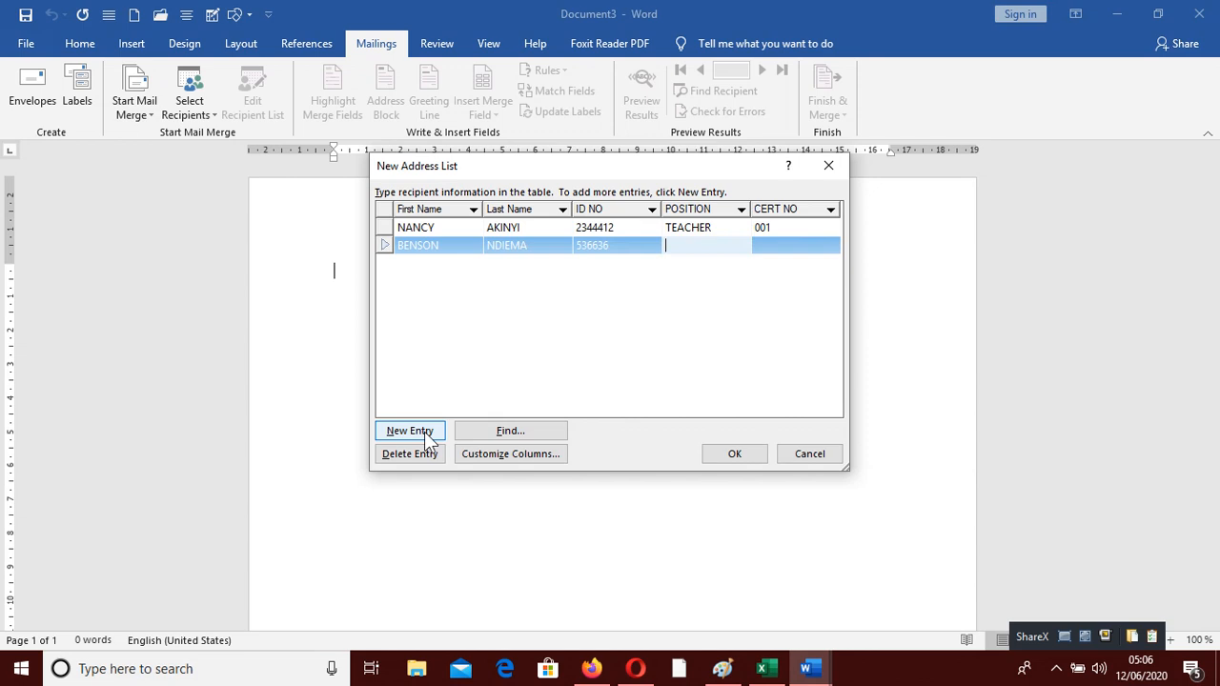
pyautogui.write('TEACHER')
pyautogui.press('Tab')
pyautogui.write('002')
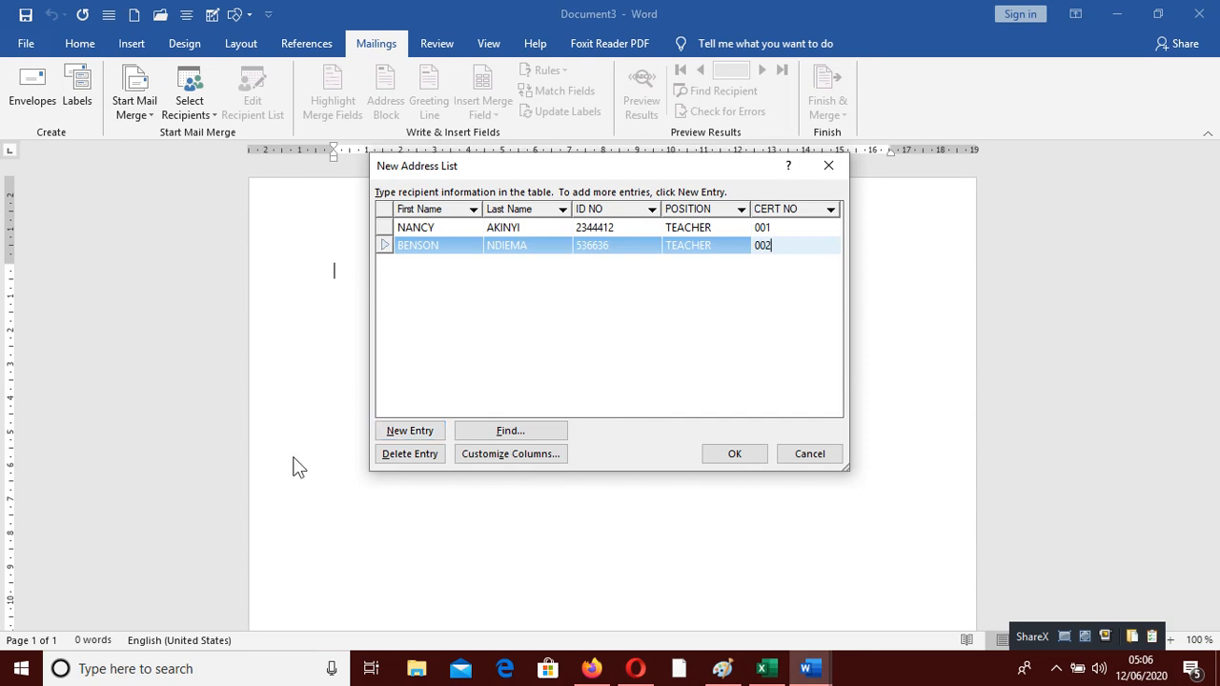
# Add a third recipient with name and ID number, position DRIVER (typed RDRIVER), CERT NO 003
pyautogui.click(416, 429)
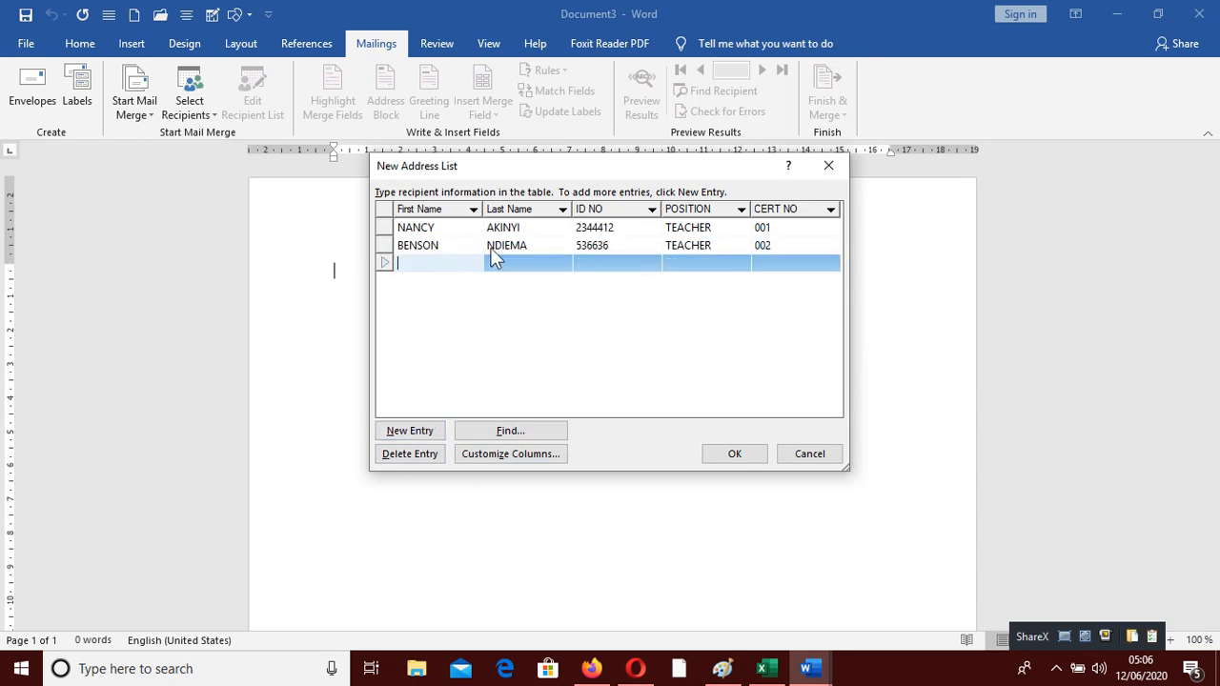
pyautogui.press('Tab')
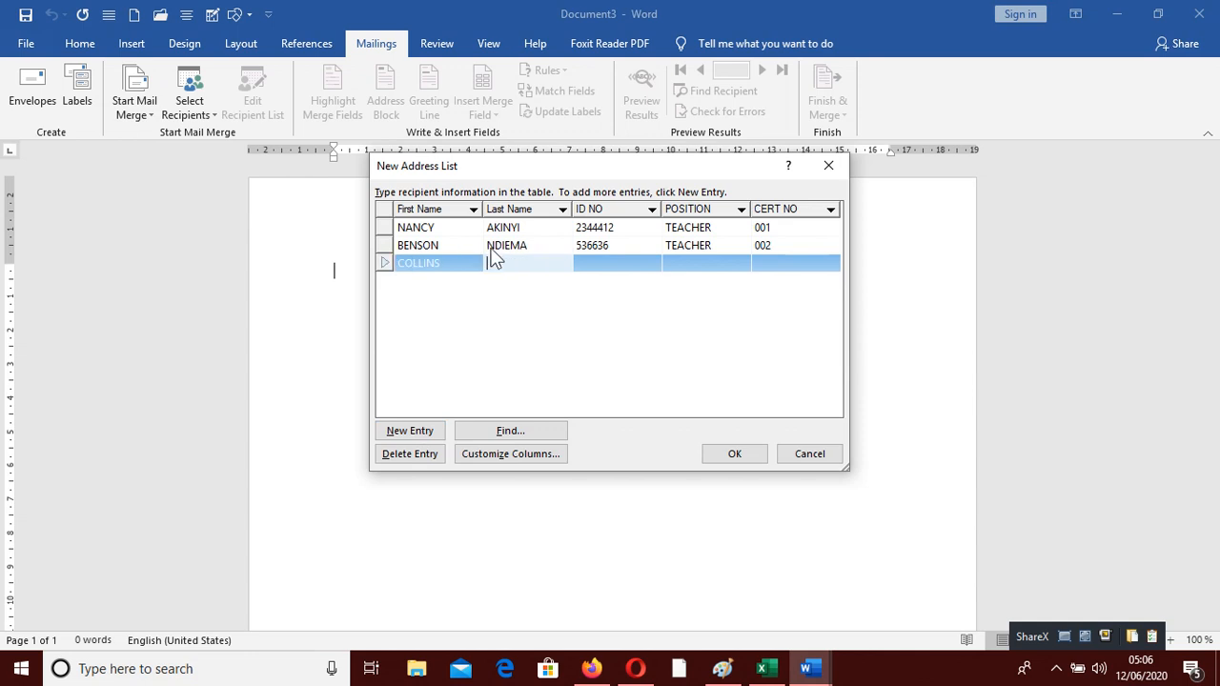
pyautogui.press('Tab')
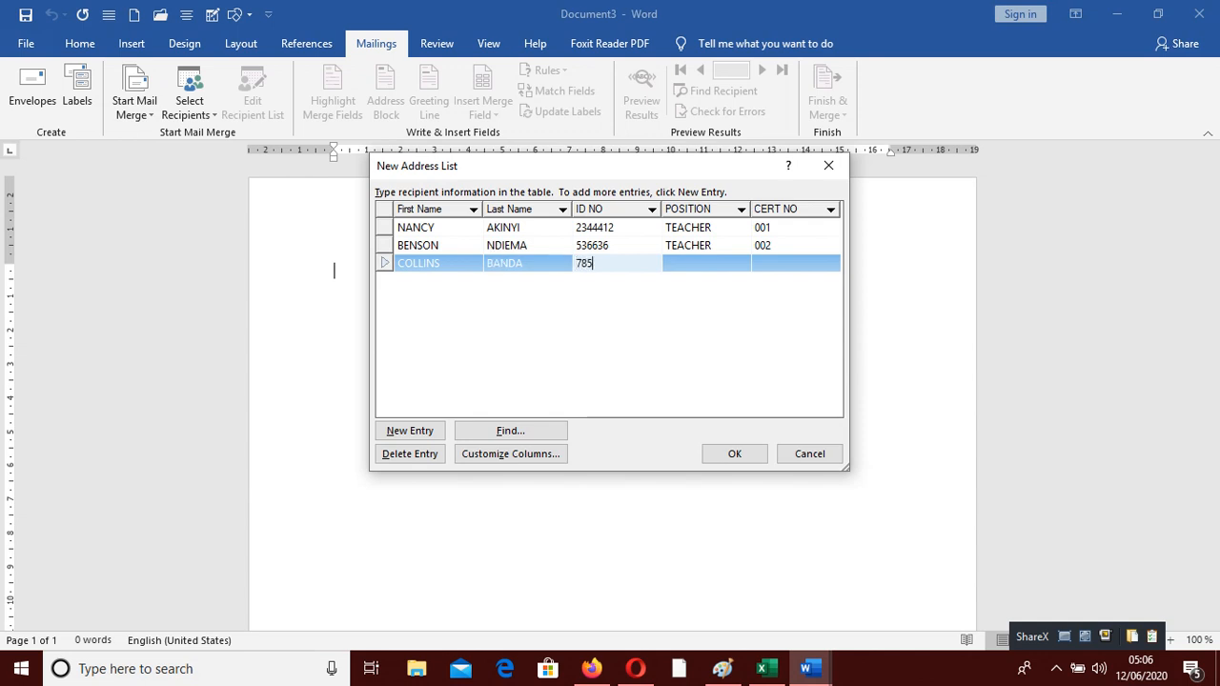
pyautogui.press('Tab')
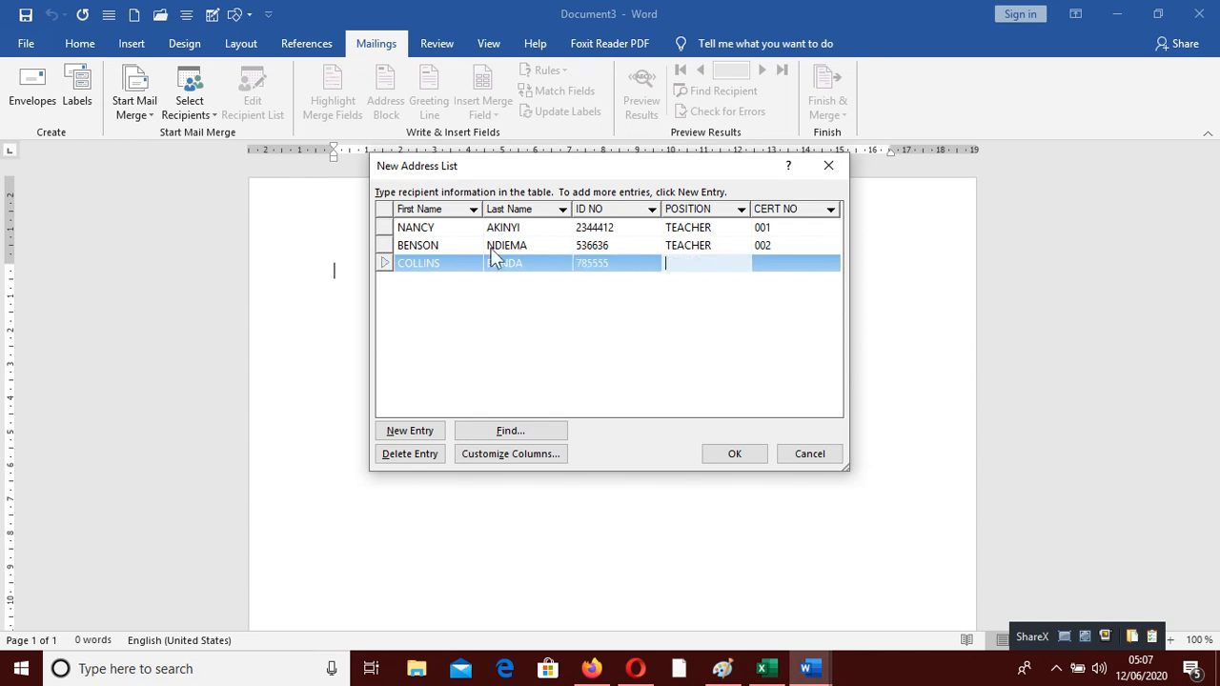
pyautogui.write('R')
pyautogui.write('DRIVER')
pyautogui.press('Tab')
pyautogui.write('003')
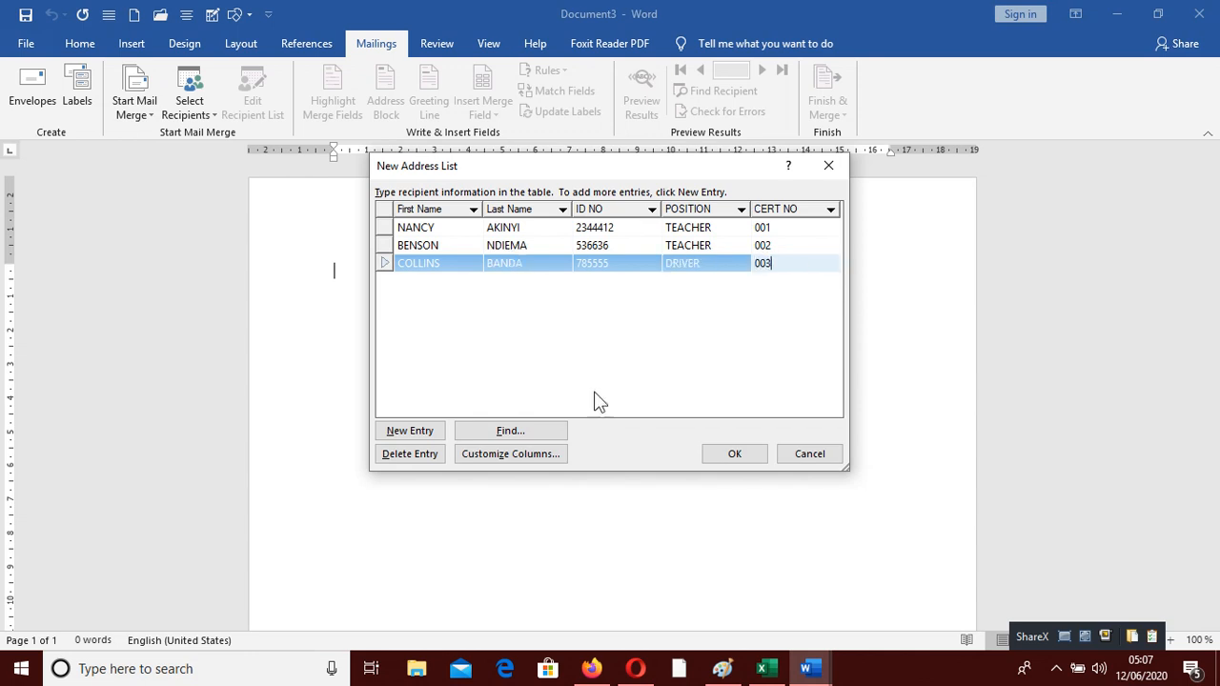
# Add a fourth recipient with name and ID number, position BURSAR, CERT NO 004
pyautogui.click(422, 434)
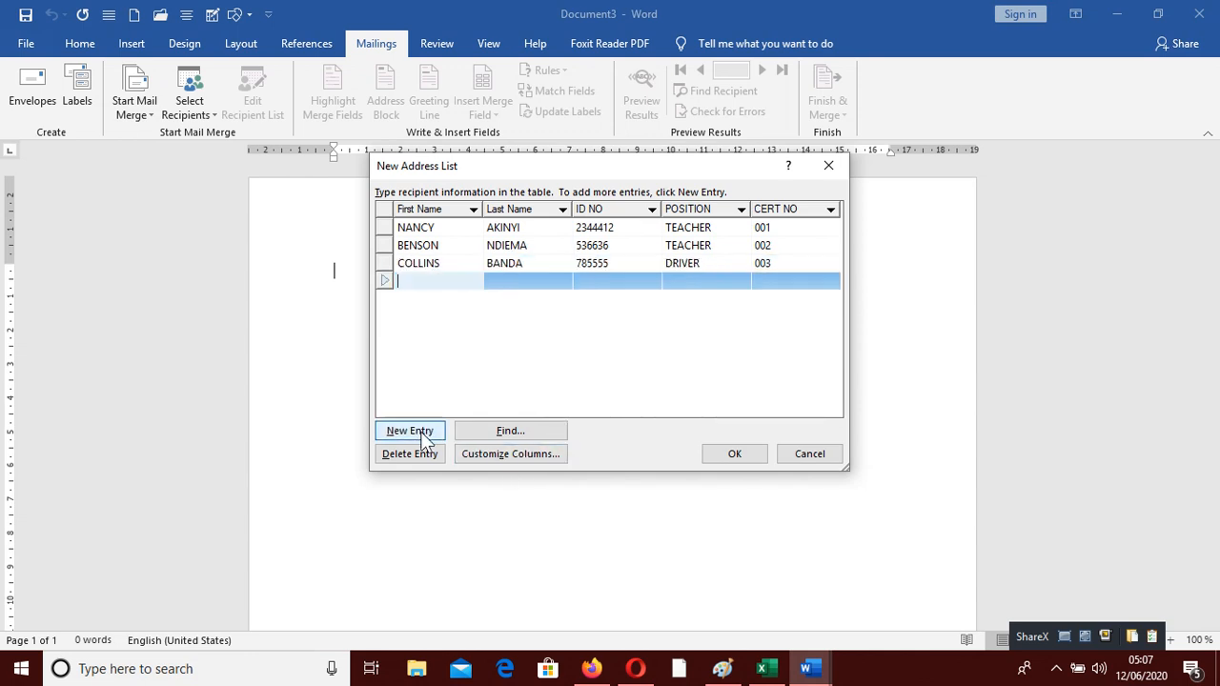
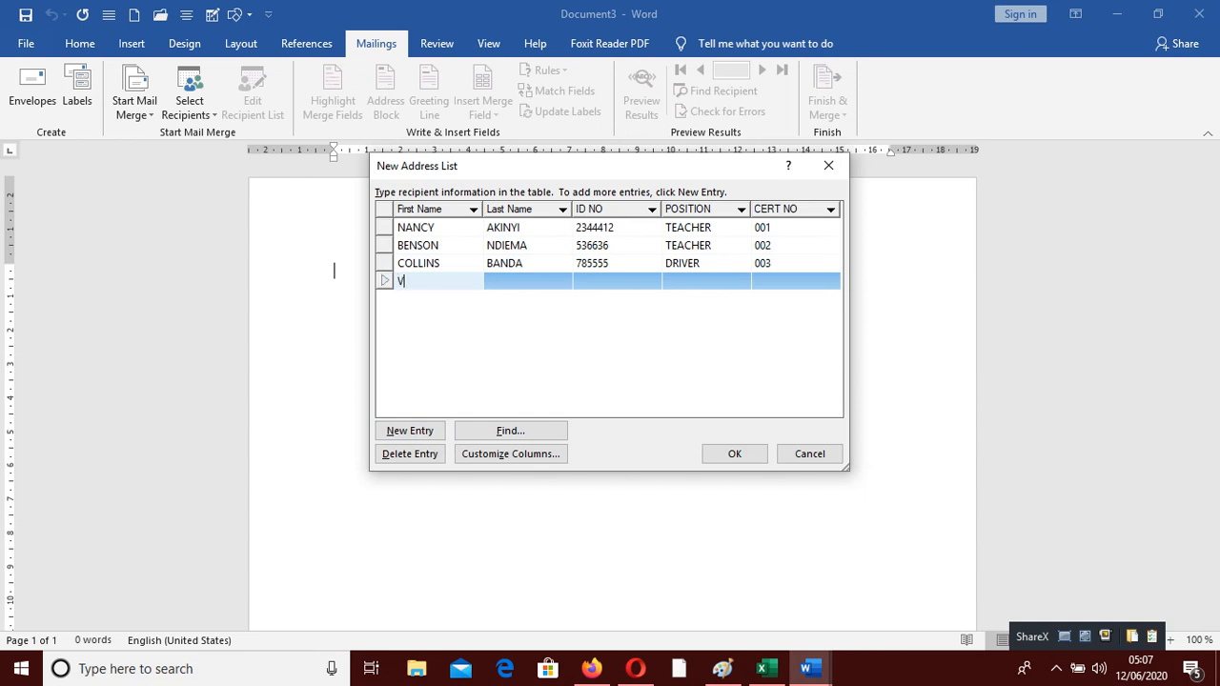
pyautogui.press('Tab')
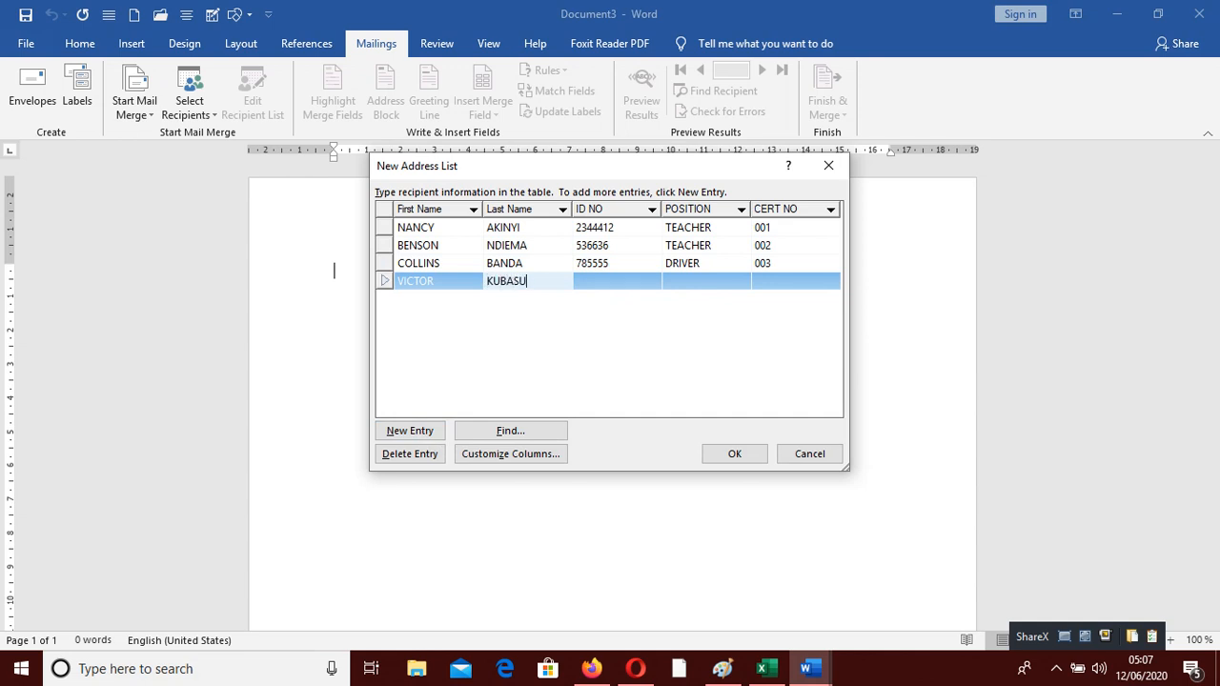
pyautogui.press('Tab')
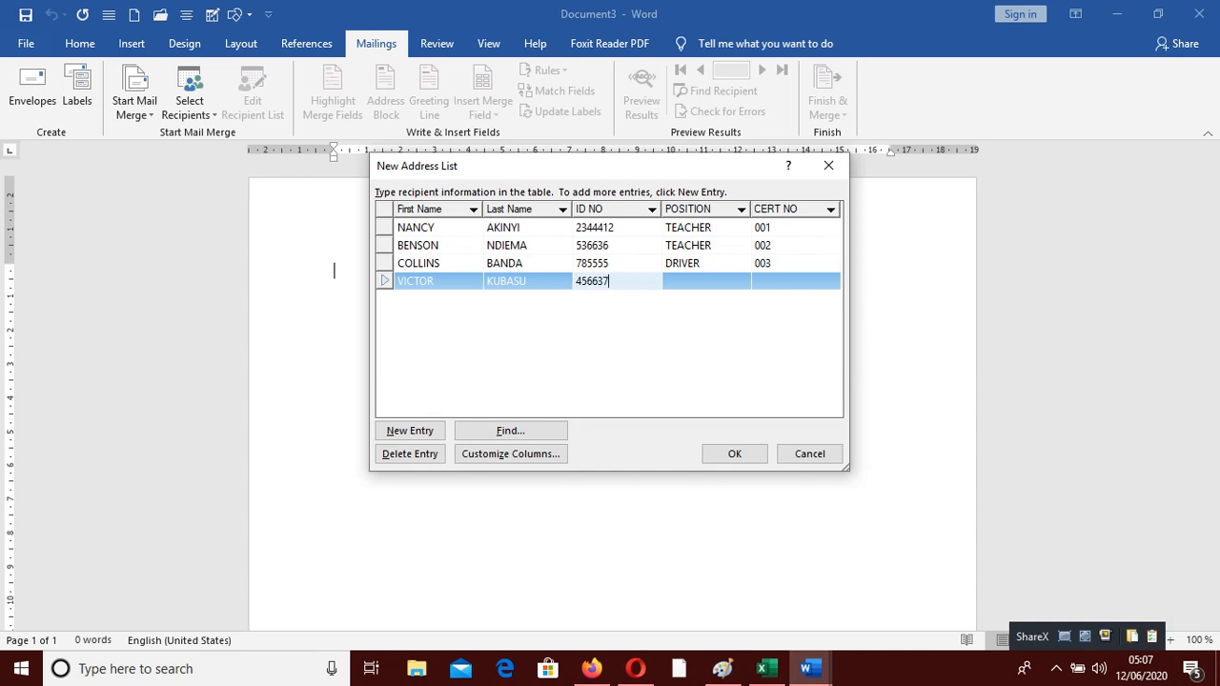
pyautogui.press('Tab')
pyautogui.write('BURSAR')
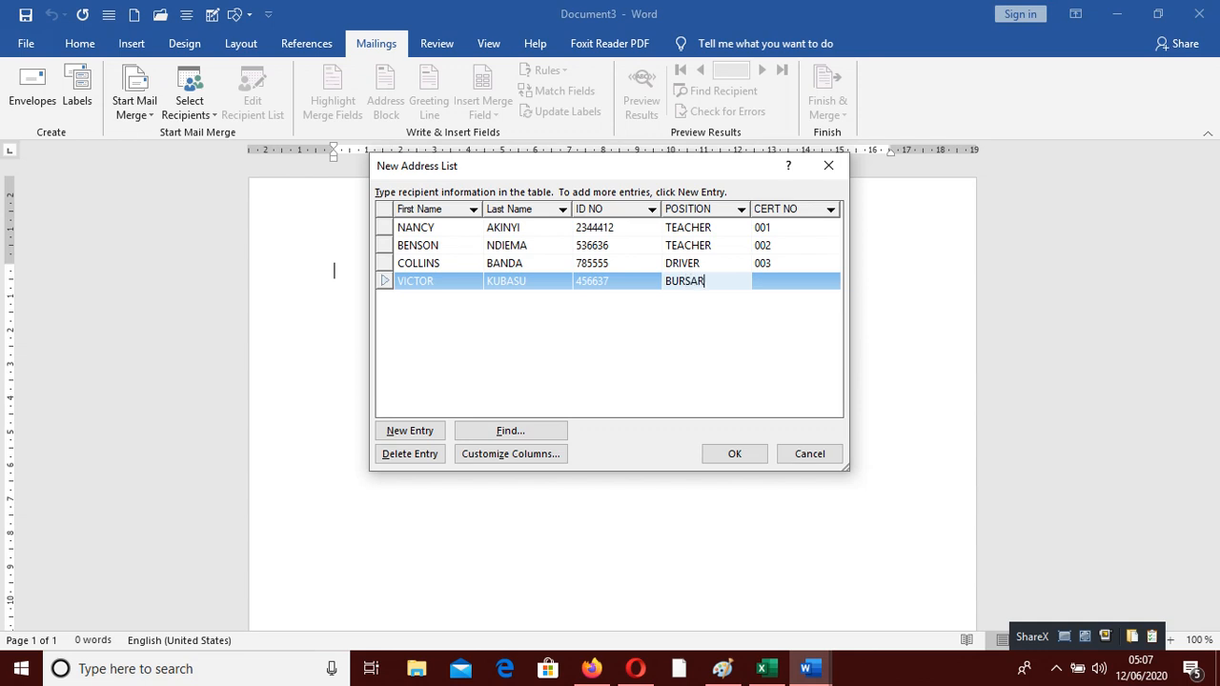
pyautogui.press('Tab')
pyautogui.write('004')
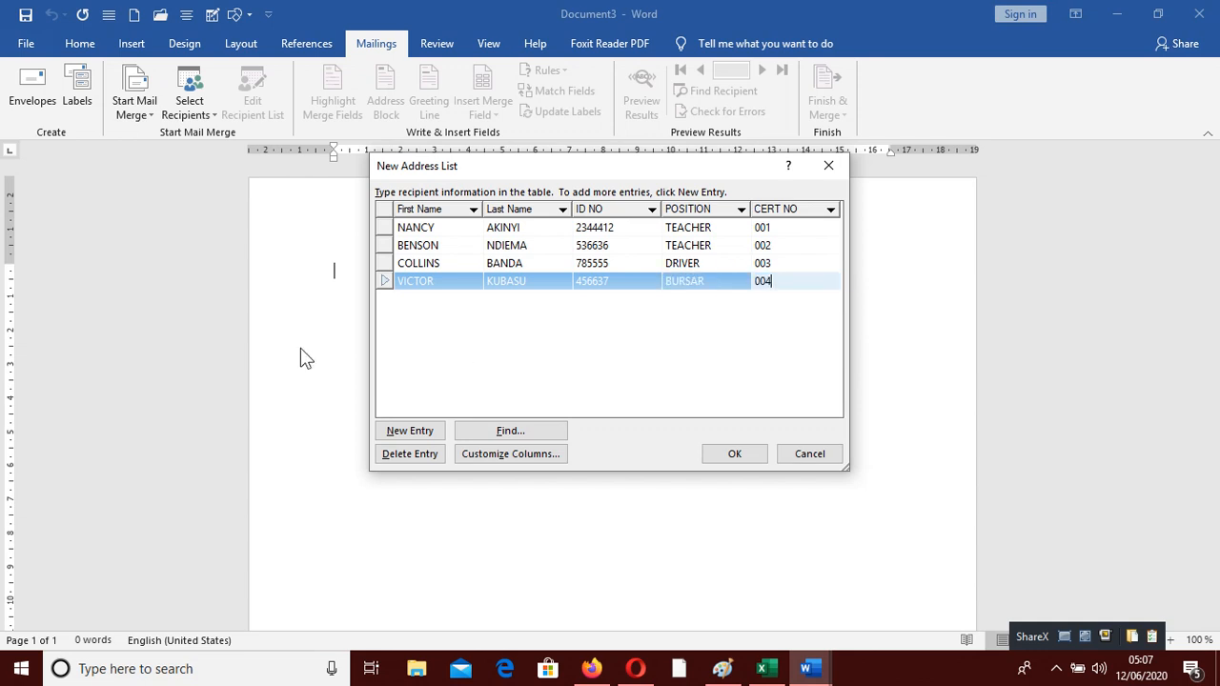
# Add a fifth recipient's name and ID number, position TEACHER, CERT NO 005, and close the list
pyautogui.click(426, 431)
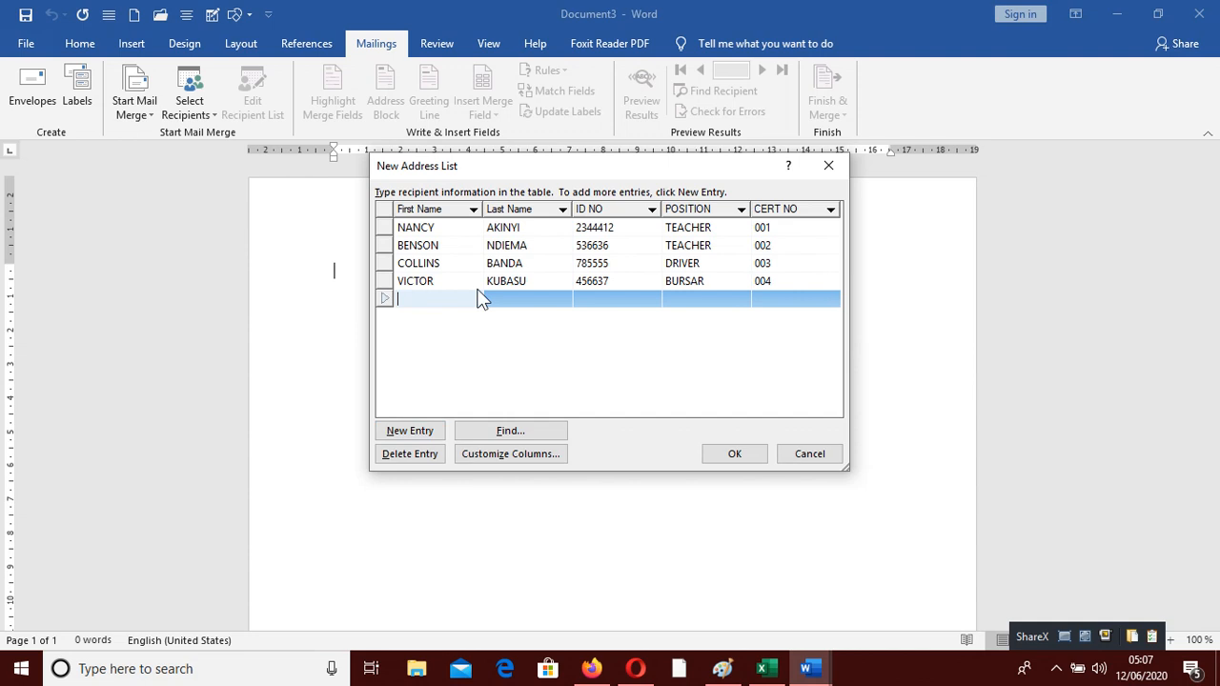
pyautogui.press('Tab')
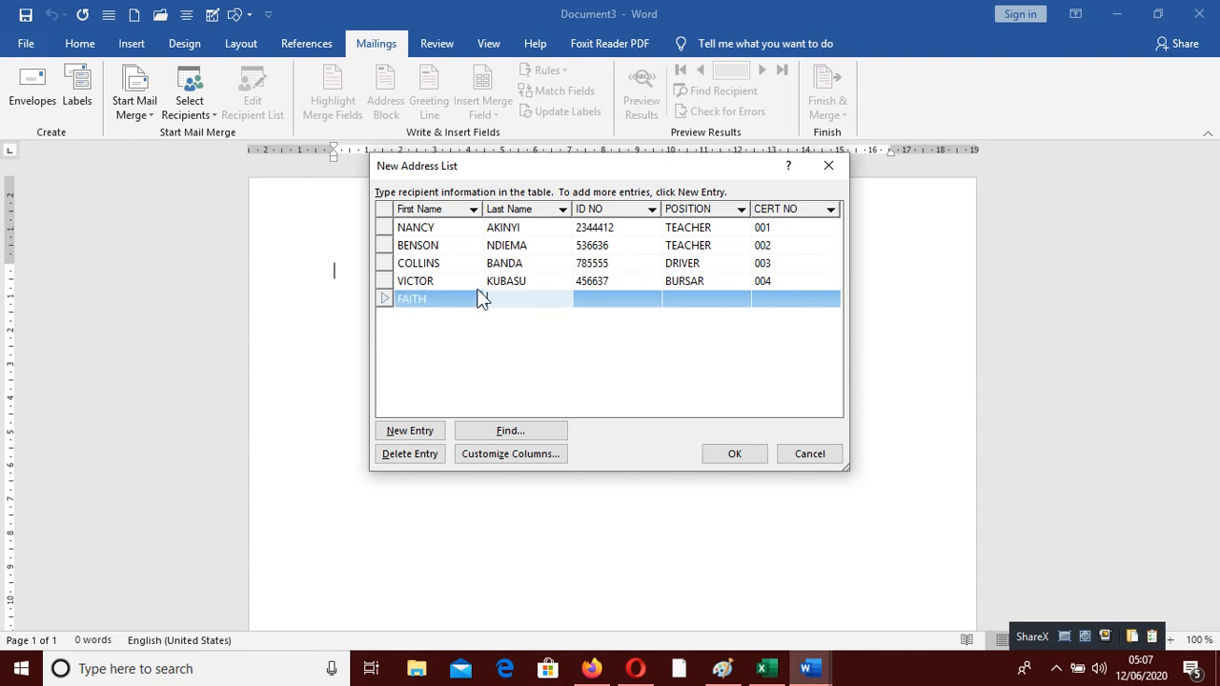
pyautogui.press('Tab')
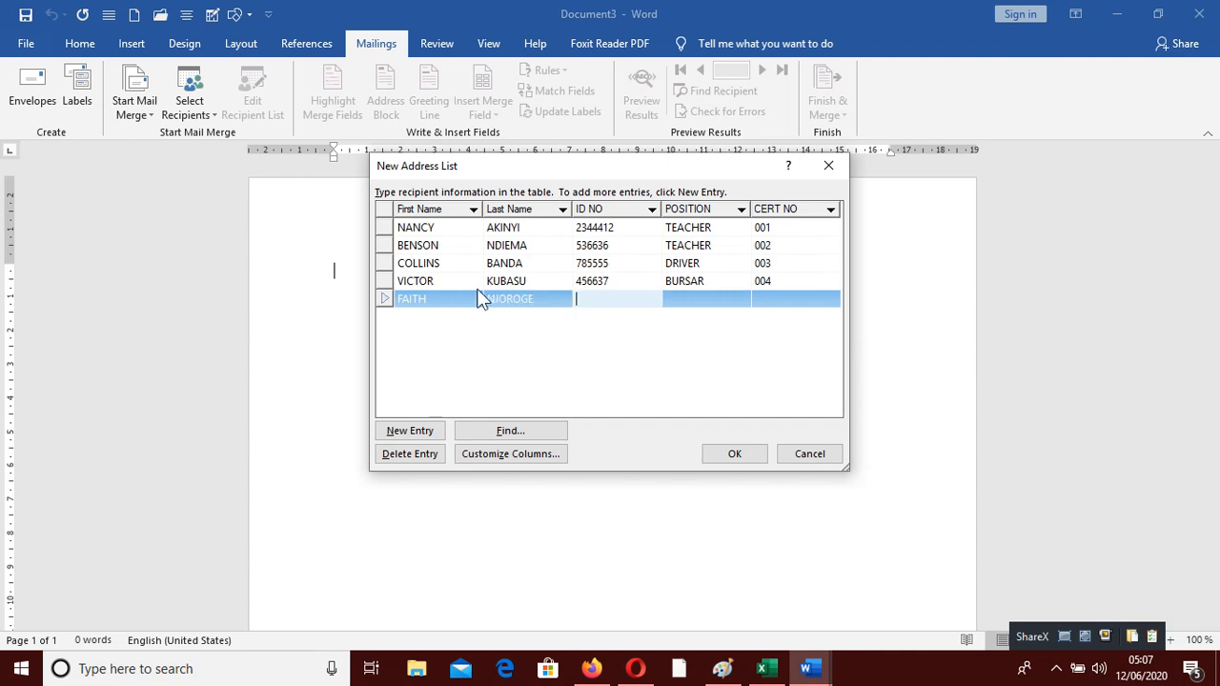
pyautogui.press('BackSpace')
pyautogui.press('Tab')
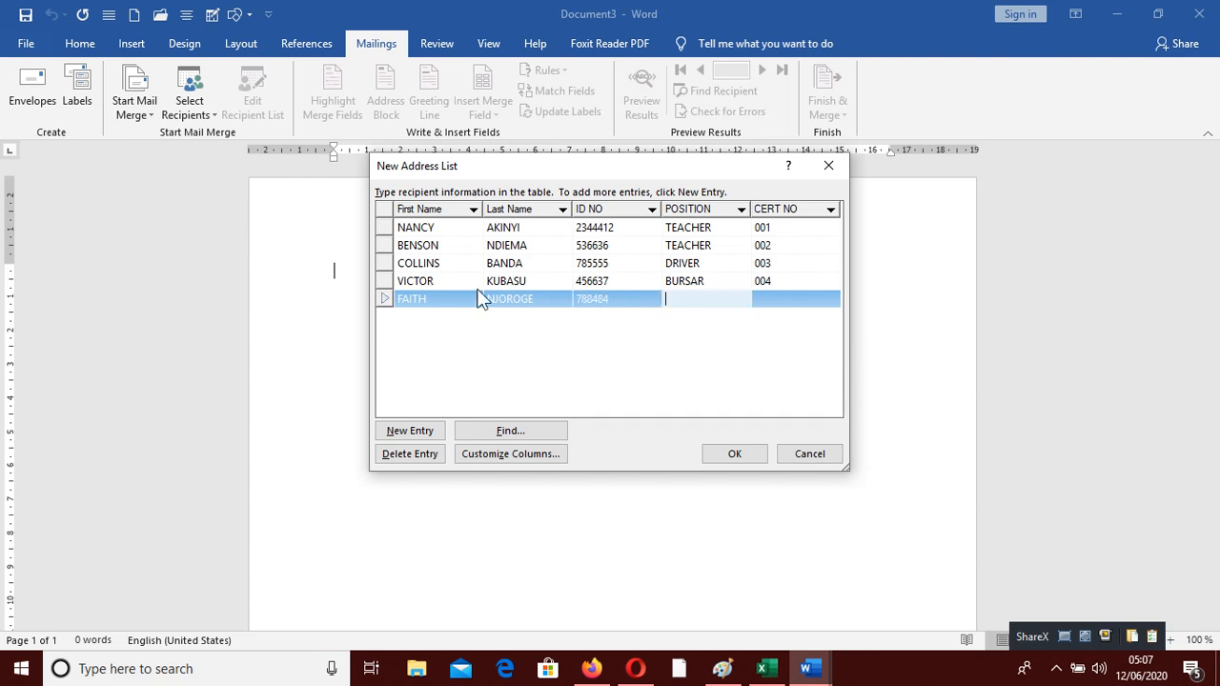
pyautogui.press('Tab')
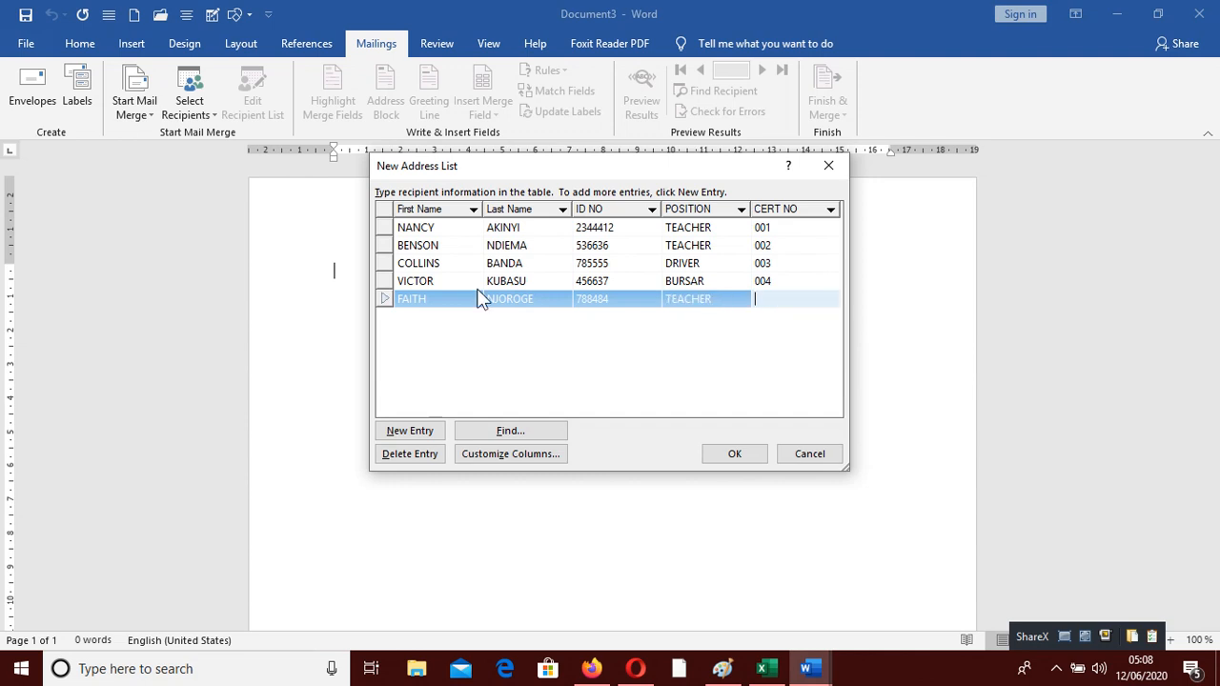
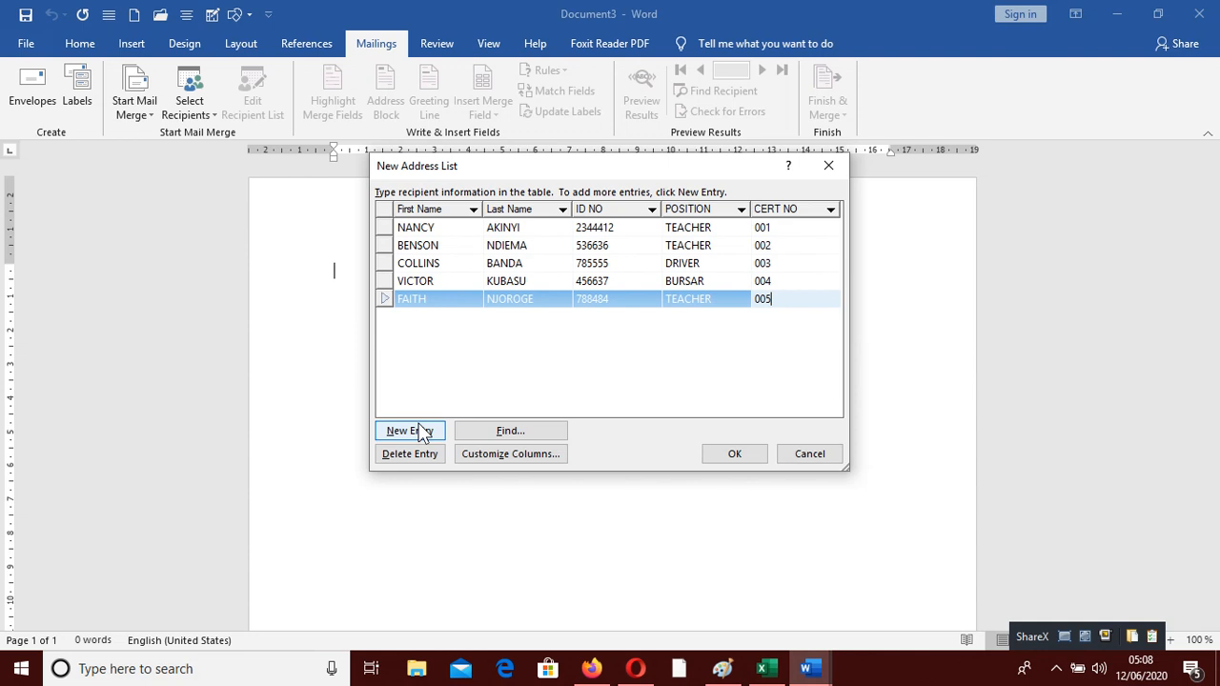
pyautogui.click(724, 460)
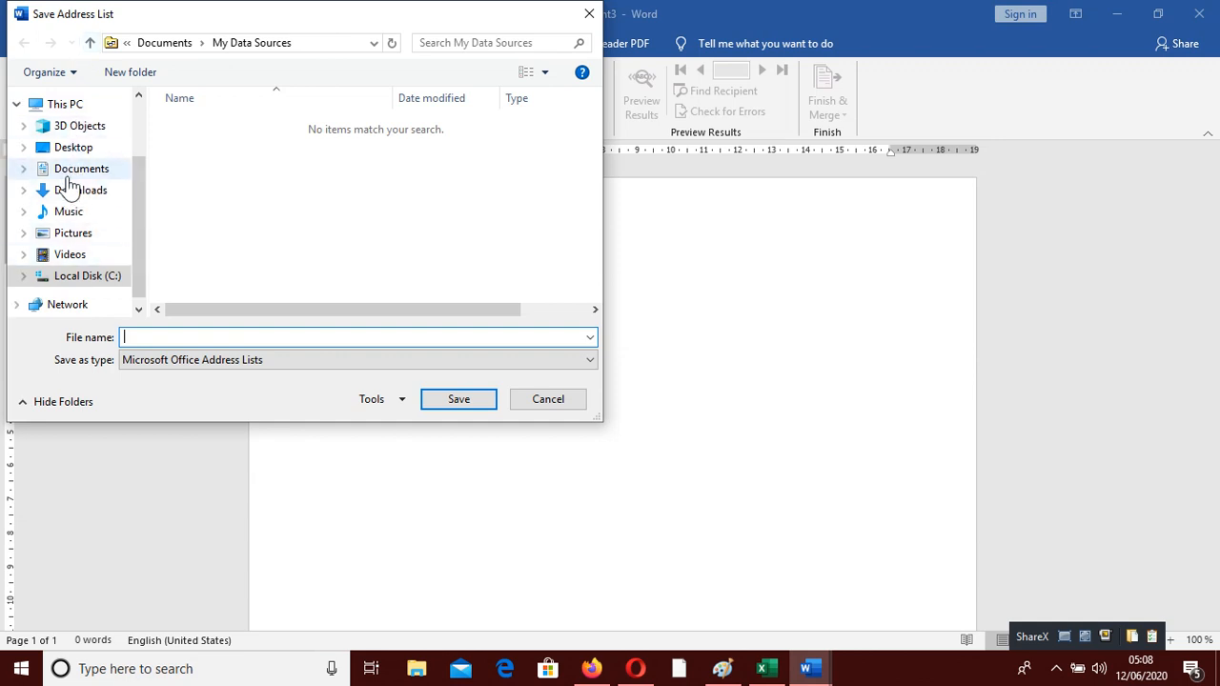
# Save the recipient list file as CERTIFICATES in Desktop\dan
pyautogui.click(69, 149)
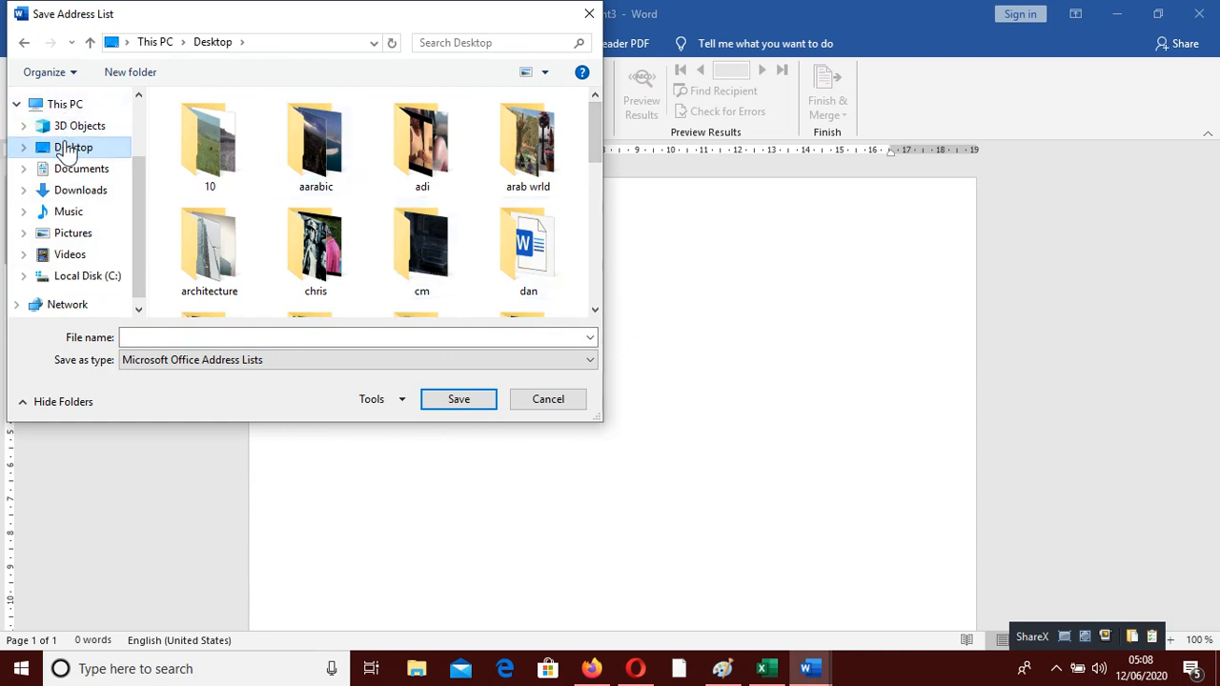
pyautogui.doubleClick(527, 246)
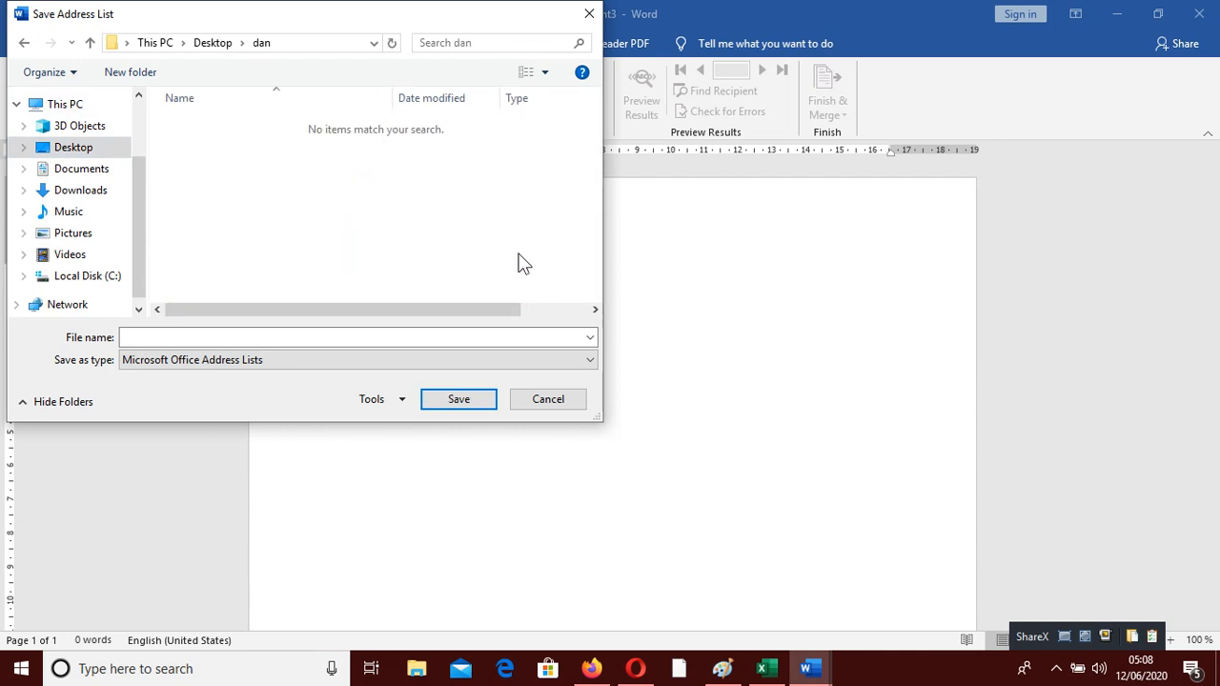
pyautogui.click(220, 335)
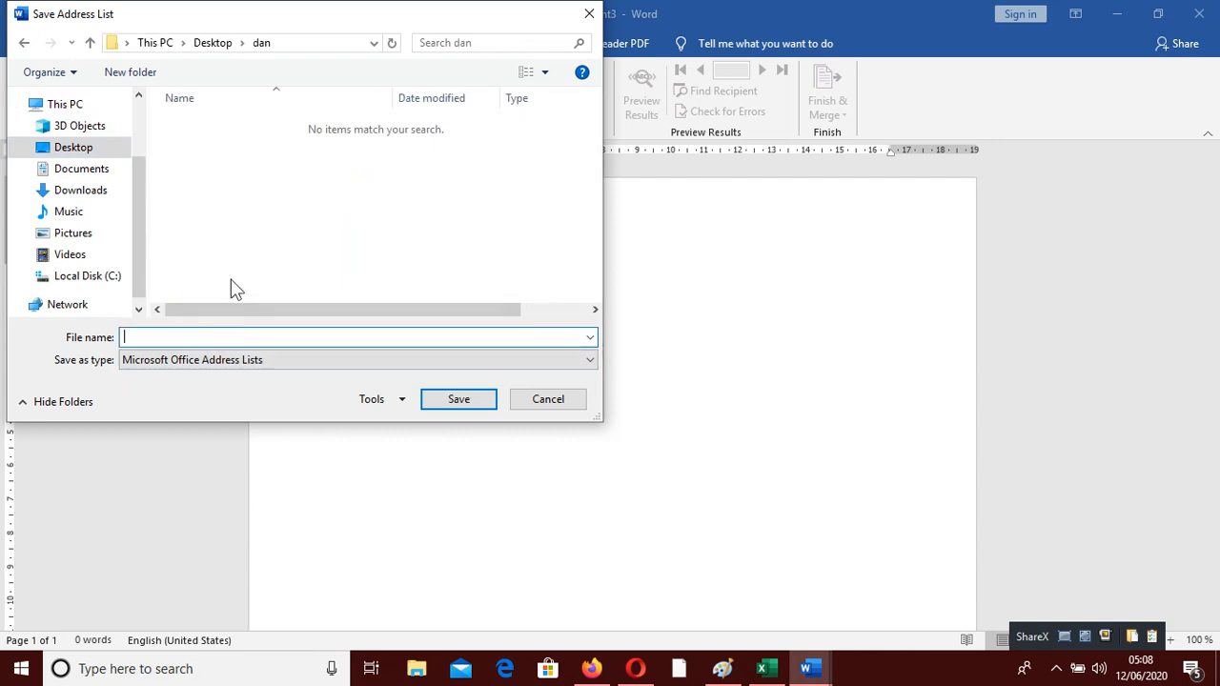
pyautogui.write('CERTIFICATES')
pyautogui.click(479, 404)
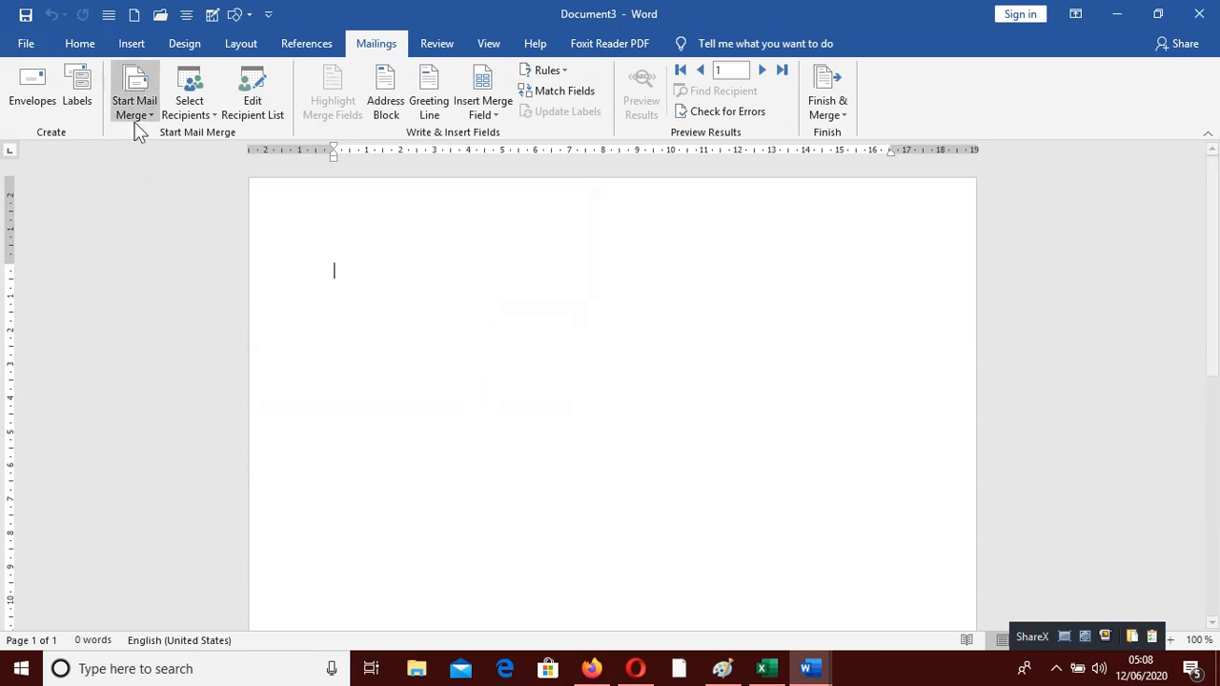
pyautogui.click(252, 105)
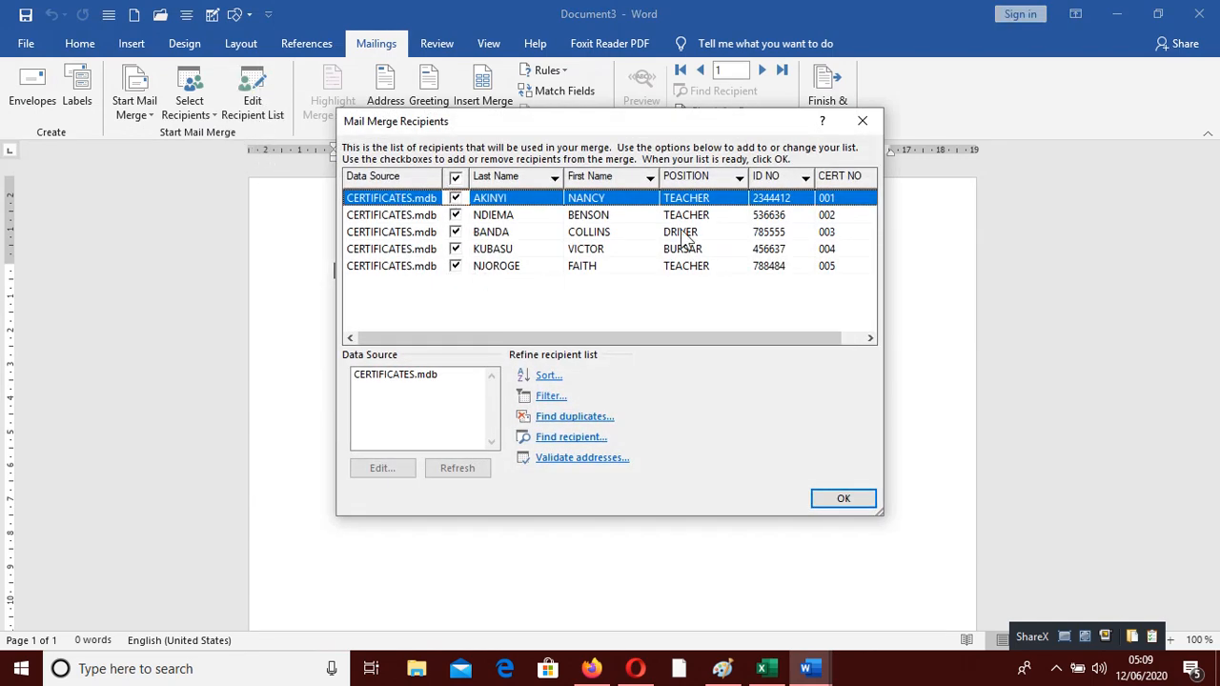
pyautogui.click(847, 502)
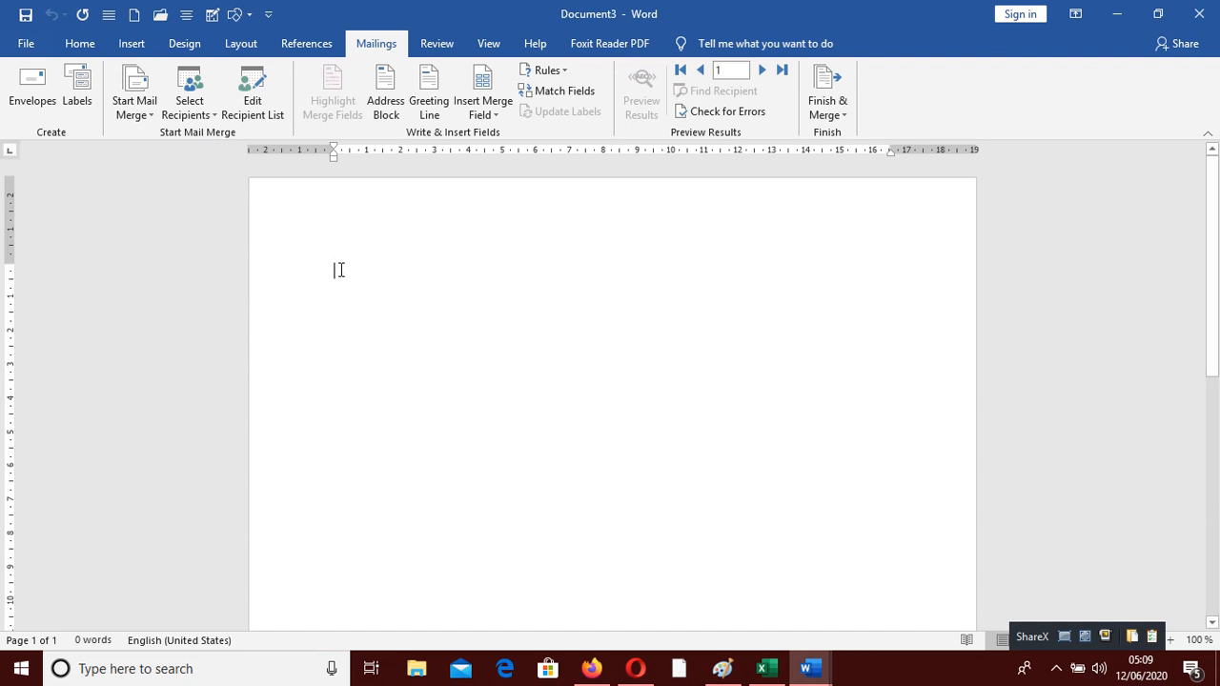
# Type the lines UNITY COLLEGE, CERTIFICATE OF PARTICIPATION and 'This is to certify that'
pyautogui.write('UNIT')
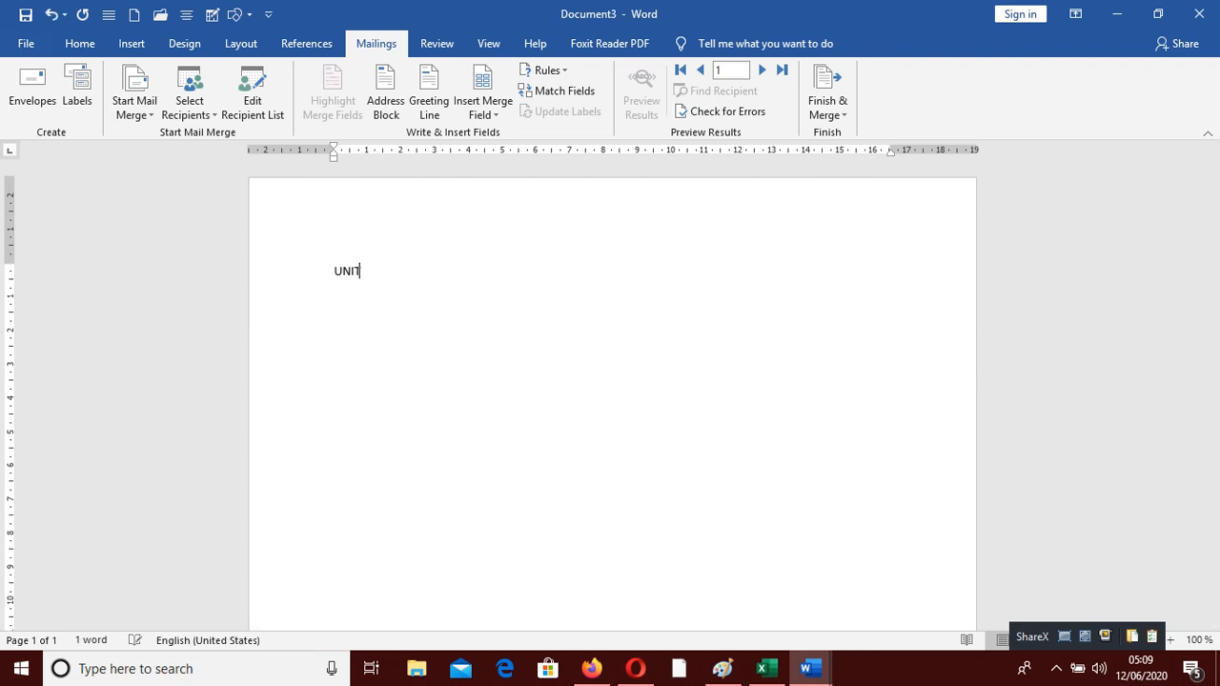
pyautogui.write('Y COLLEGE ')
pyautogui.write('CERTI')
pyautogui.write('FICATE ')
pyautogui.write('OF ')
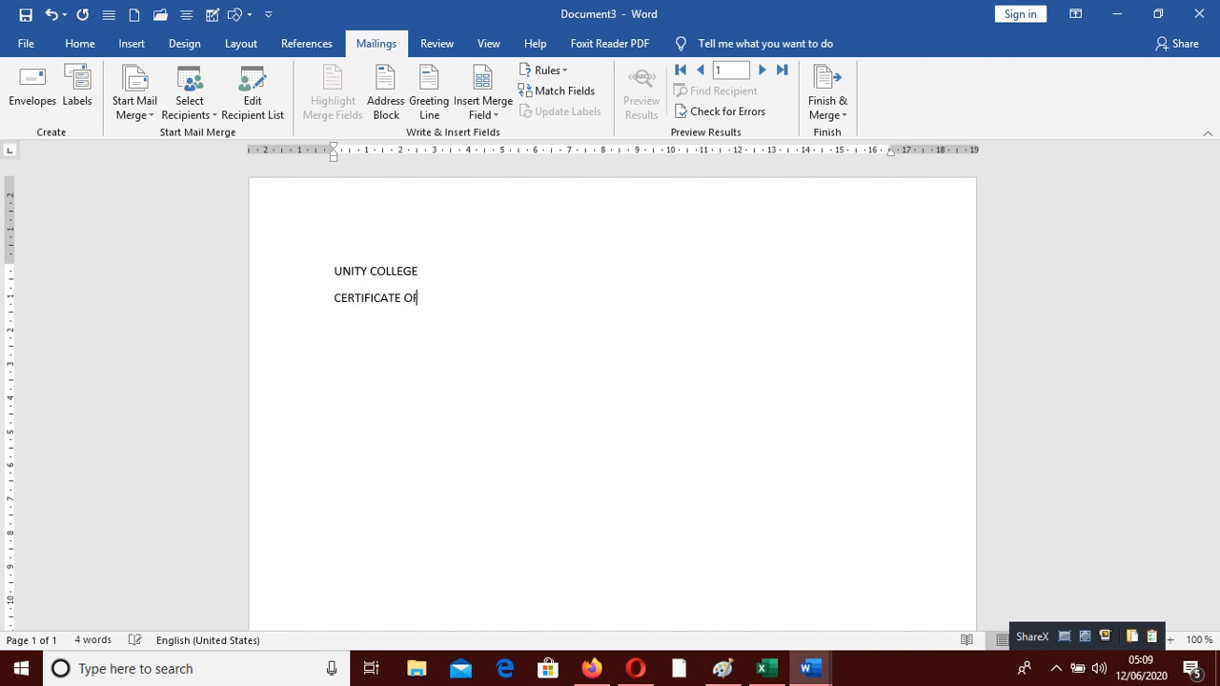
pyautogui.write('PARTIC')
pyautogui.write('IPATIO')
pyautogui.write('N ')
pyautogui.write('This ')
pyautogui.write('is t')
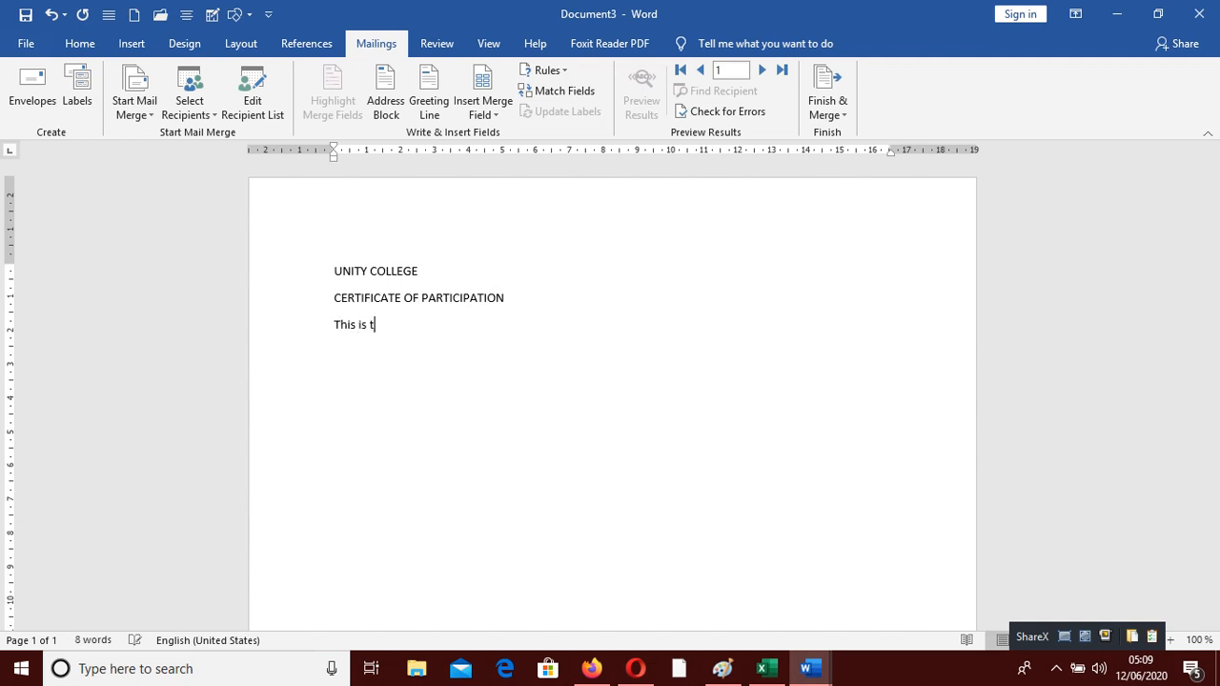
pyautogui.write('o certify that')
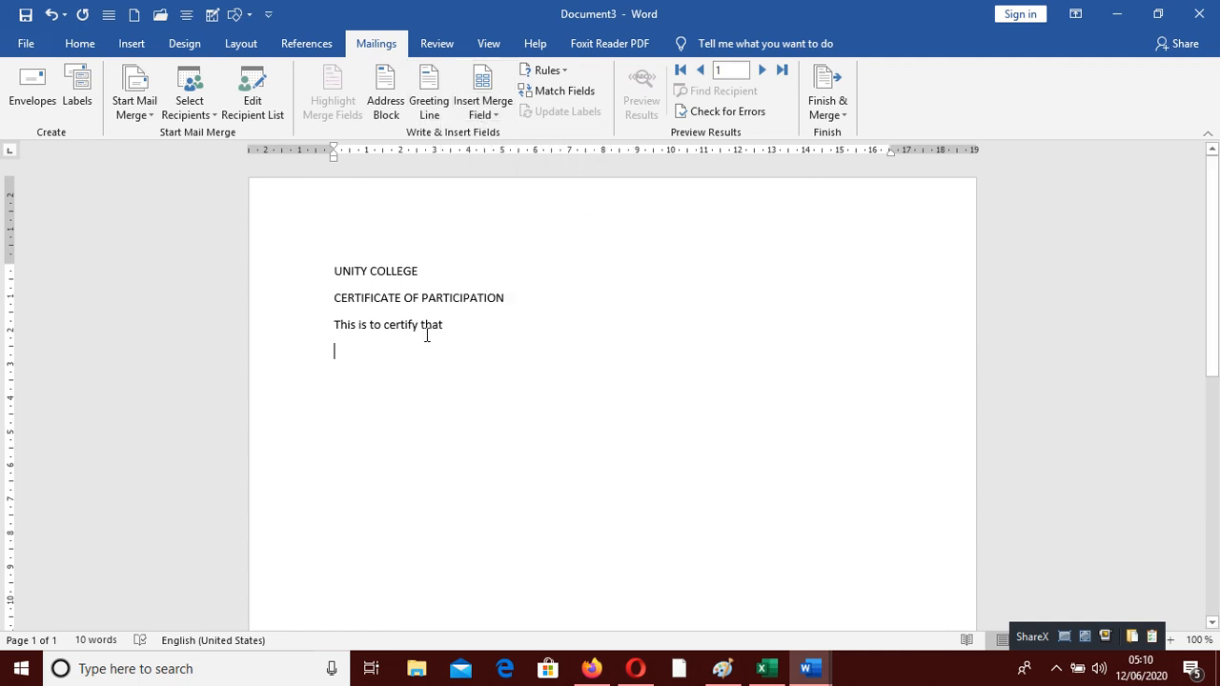
pyautogui.click(499, 112)
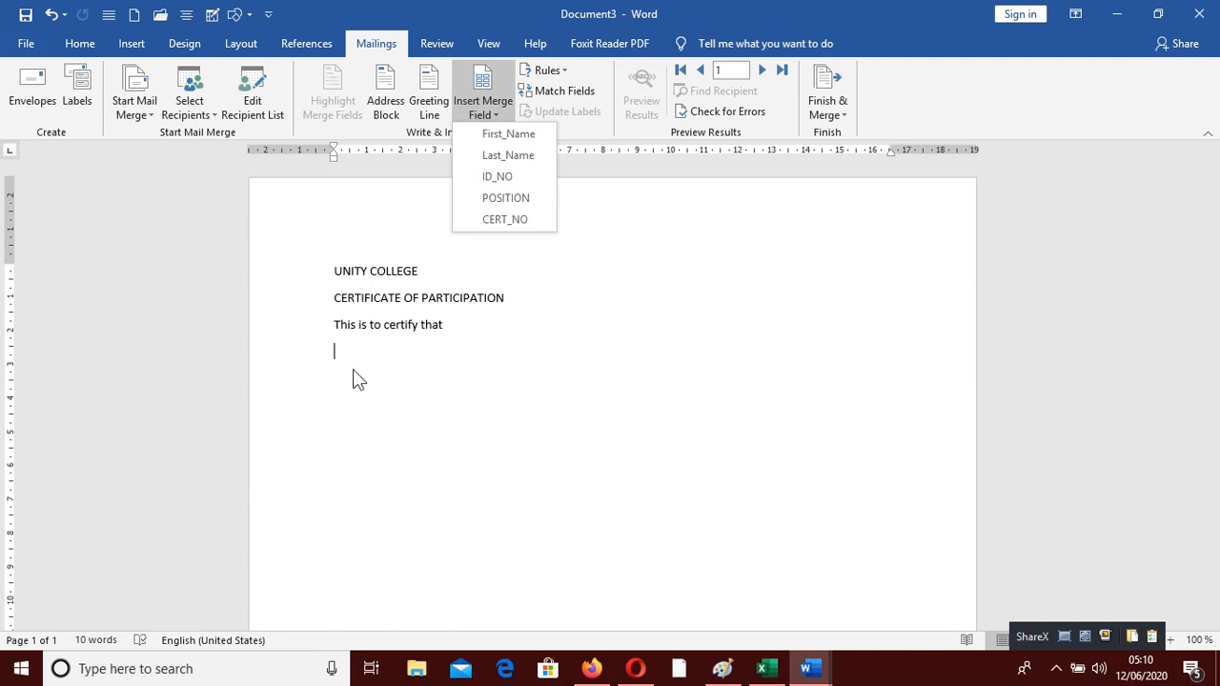
# Insert «First_Name» «Last_Name» of Id no «ID_NO», then begin 'Has successfully completed a training…'
pyautogui.click(343, 347)
pyautogui.click(496, 115)
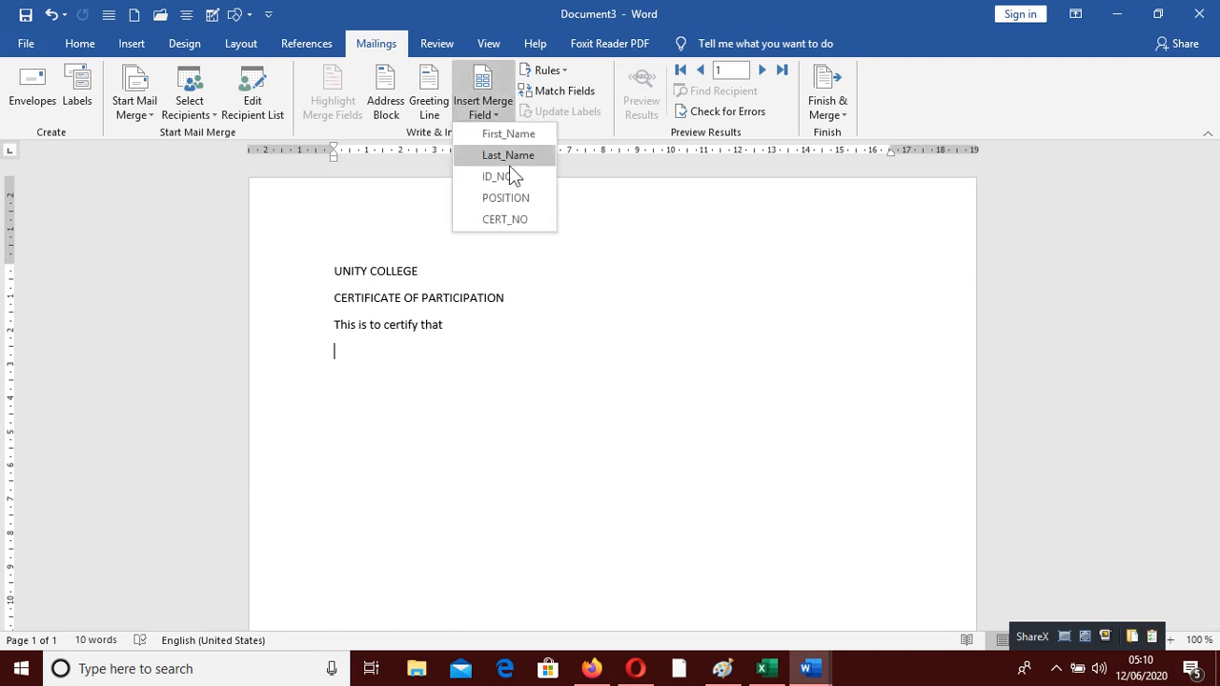
pyautogui.click(509, 133)
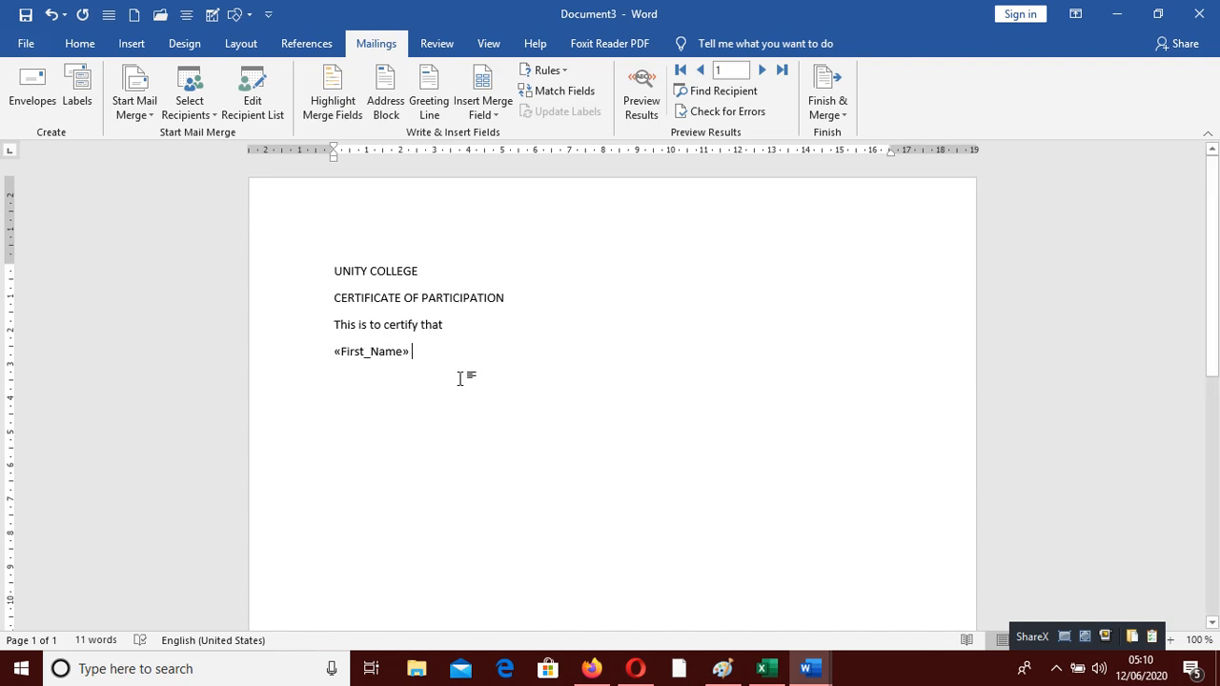
pyautogui.click(483, 107)
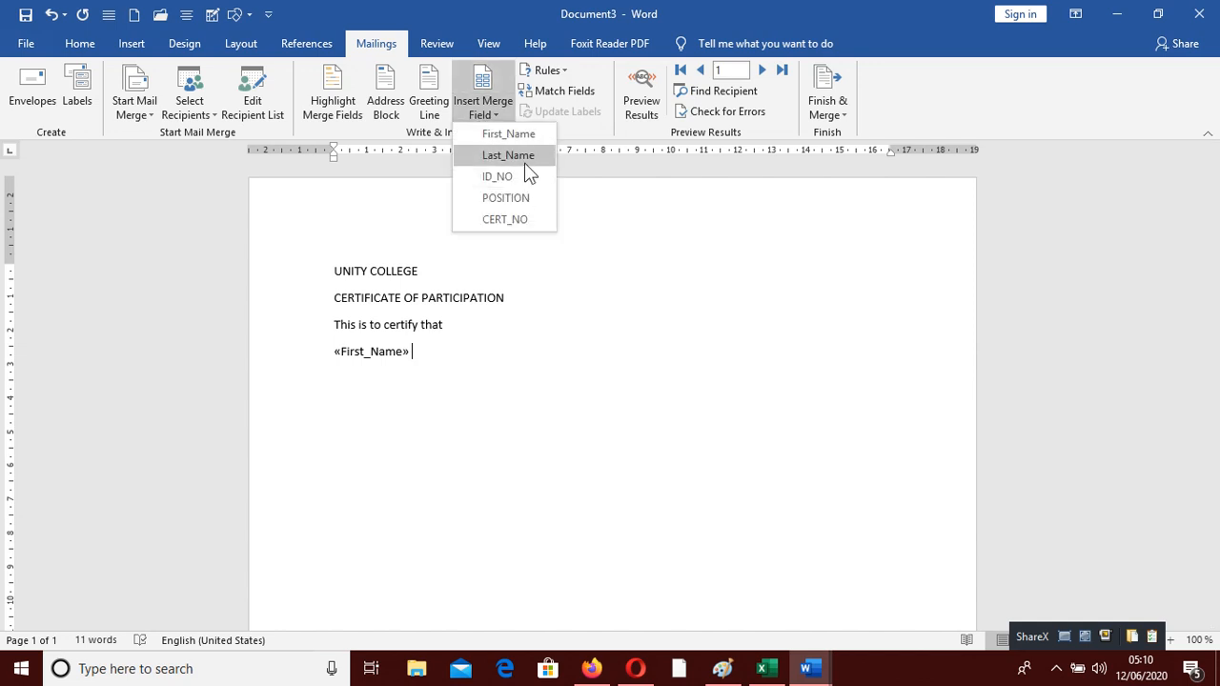
pyautogui.click(525, 158)
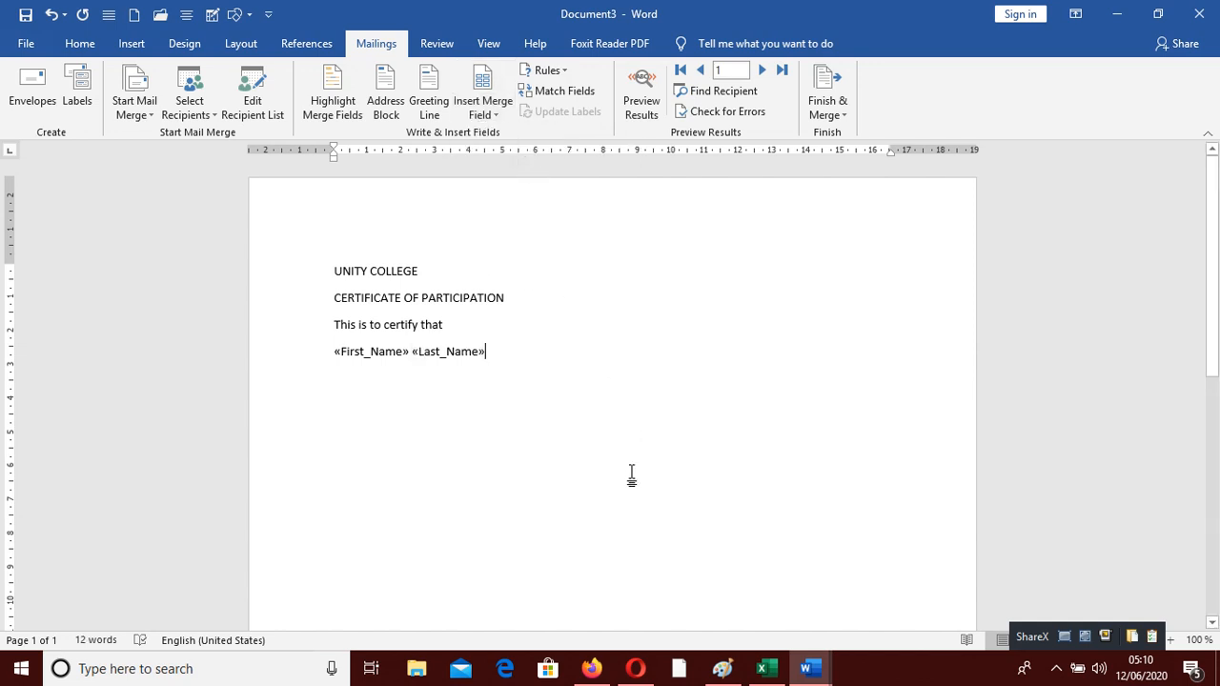
pyautogui.write('of ')
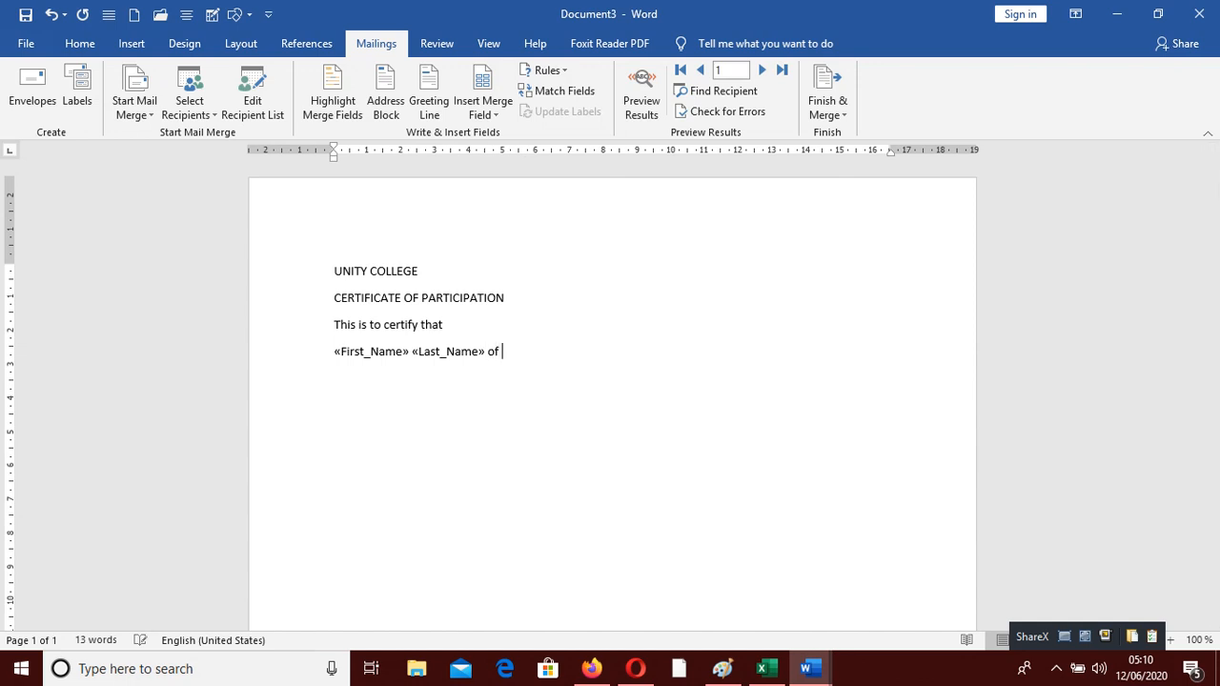
pyautogui.write('Id no')
pyautogui.click(493, 116)
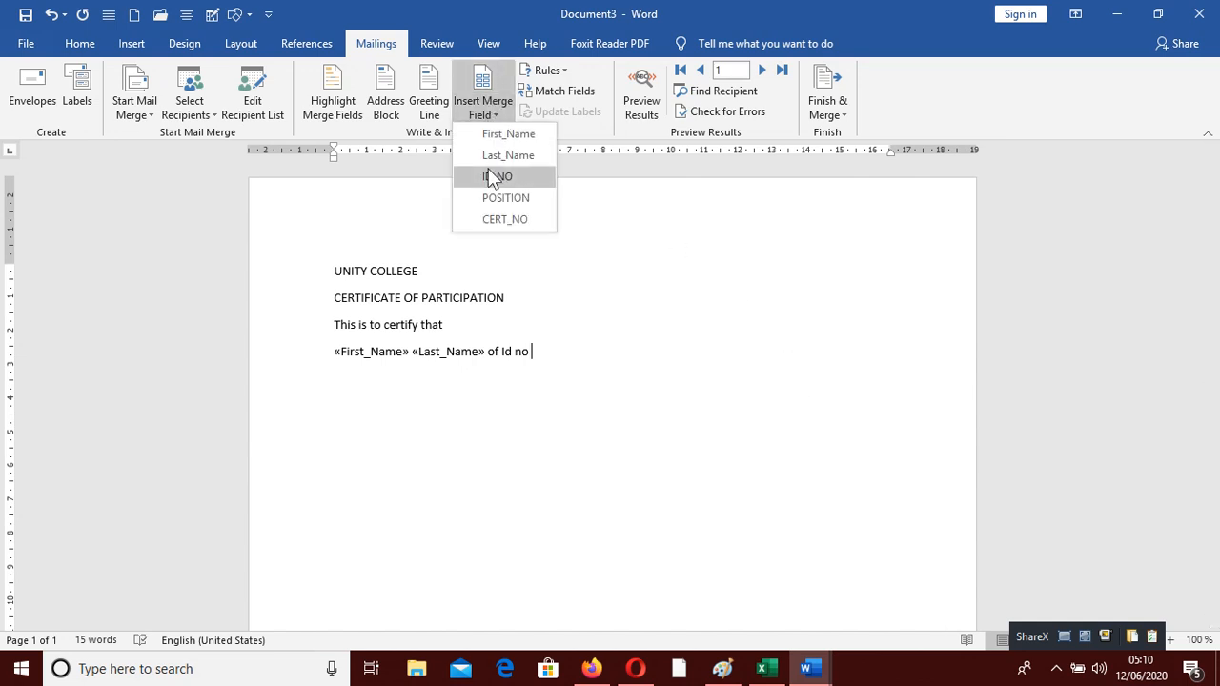
pyautogui.click(492, 175)
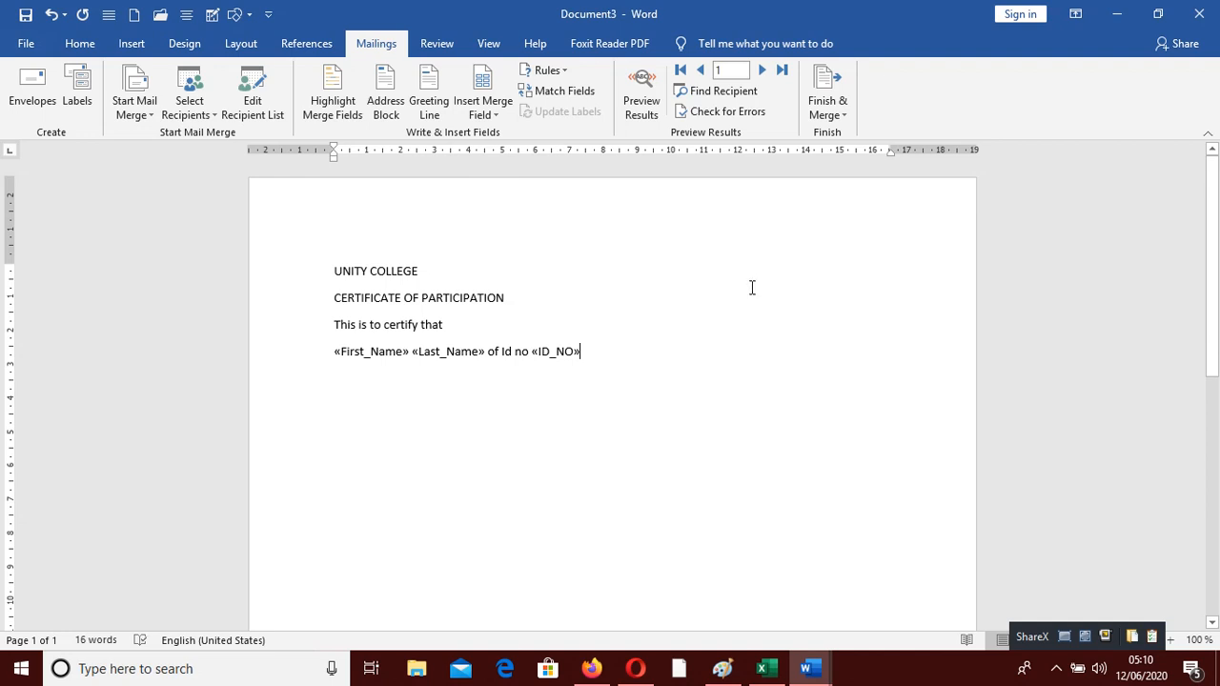
pyautogui.press('Return')
pyautogui.write('Has su')
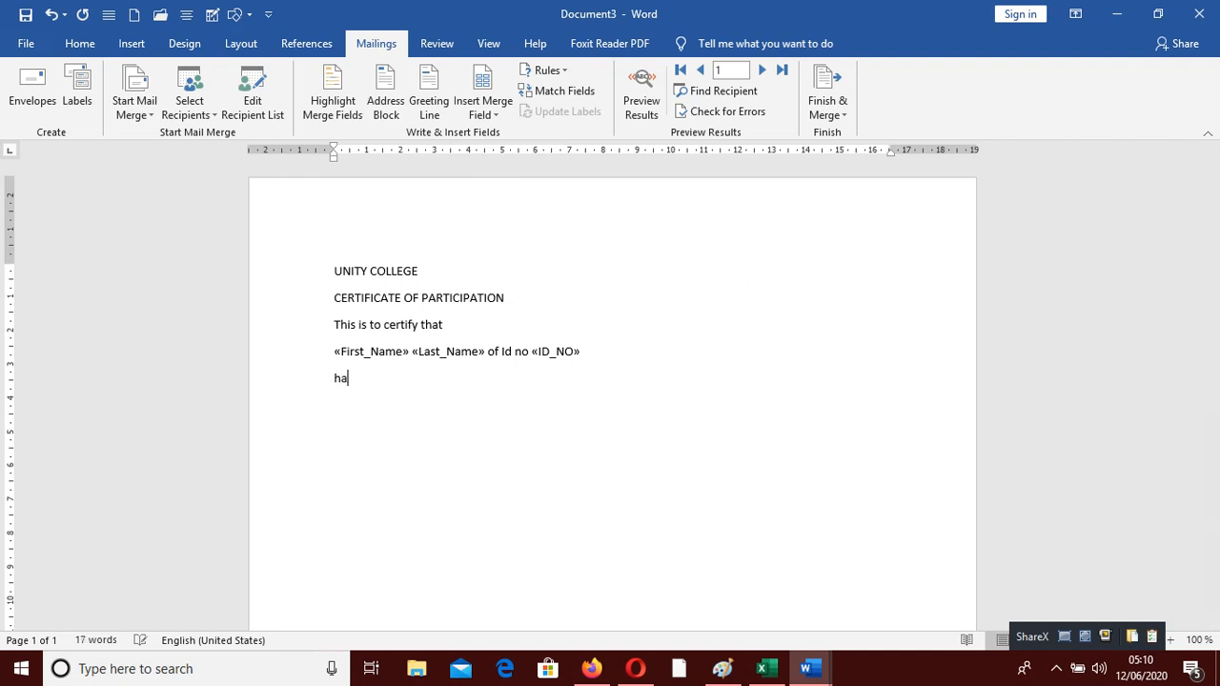
pyautogui.write('ccessfully complete')
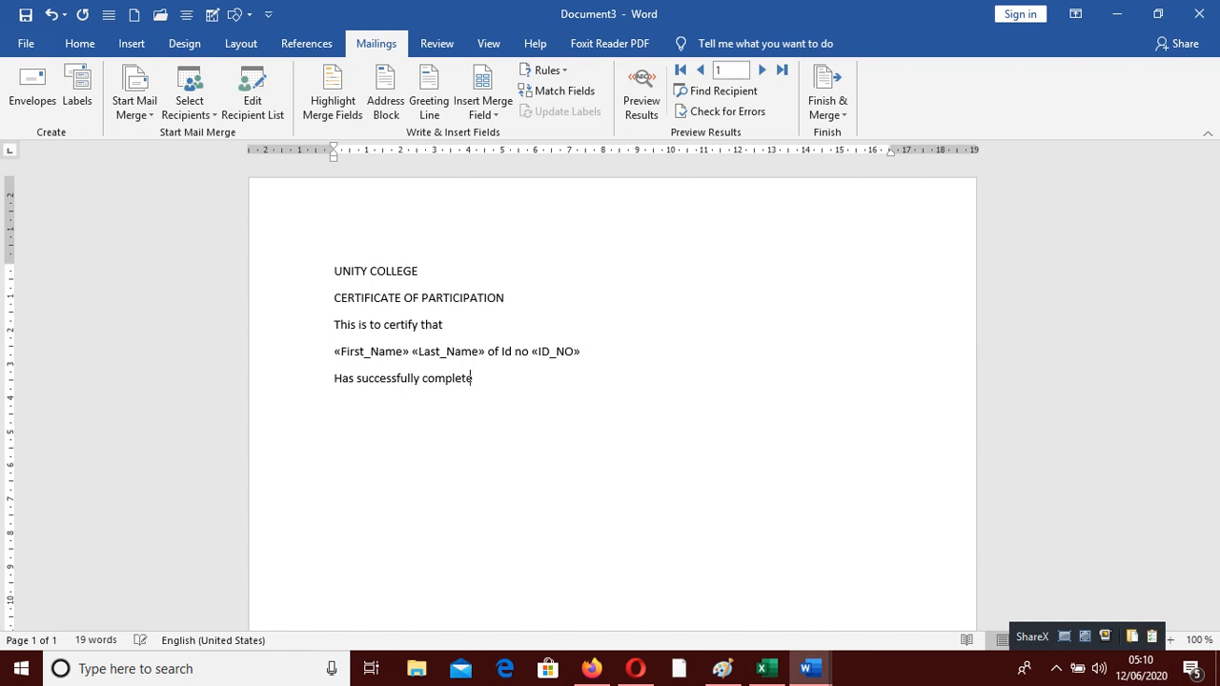
pyautogui.write('d a train')
pyautogui.write('ing ')
pyautogui.write('cou')
# Fix the sentence after 'training' by deleting the mistyped 'cou' and trimming 'seminar and ws awarde'
pyautogui.press('BackSpace')
pyautogui.press('BackSpace')
pyautogui.press('BackSpace')
pyautogui.write('seminar')
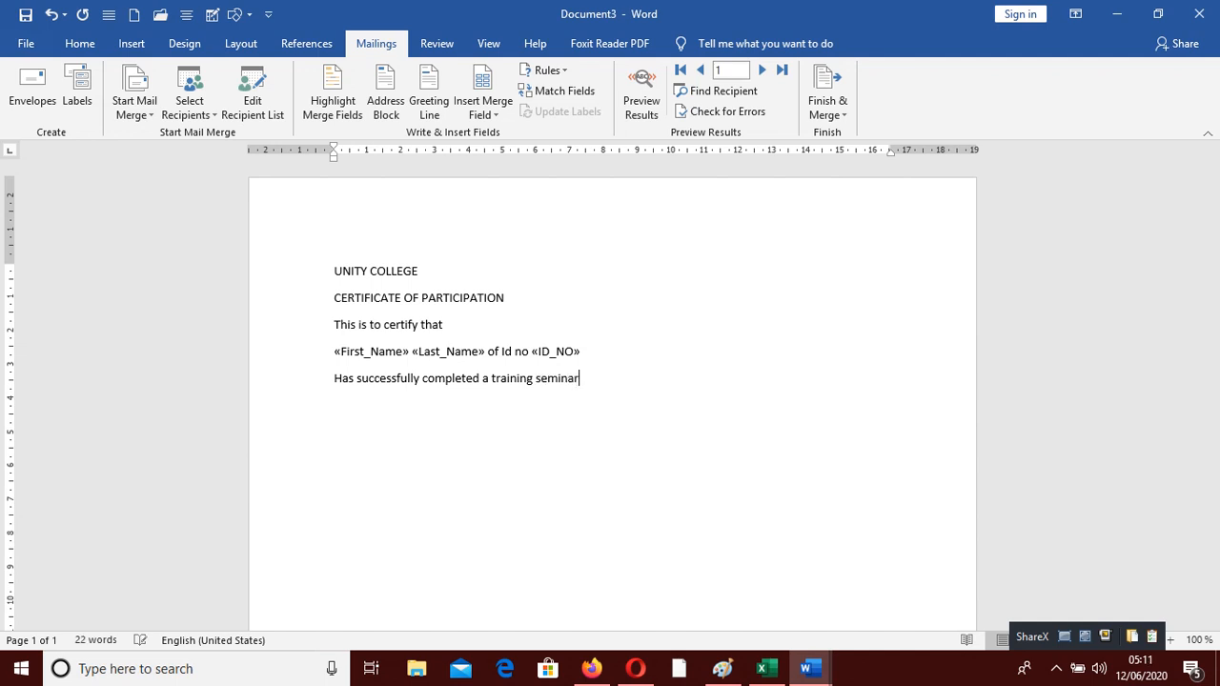
pyautogui.write(' and ws awarde')
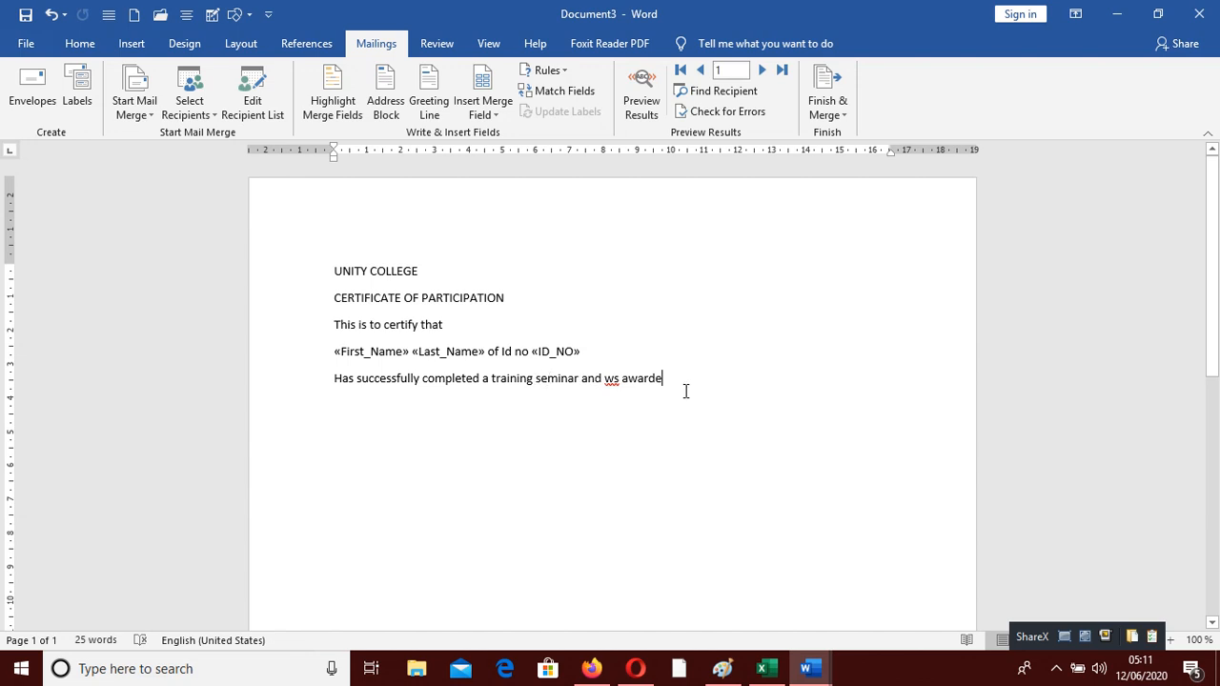
pyautogui.press('BackSpace')
pyautogui.press('BackSpace')
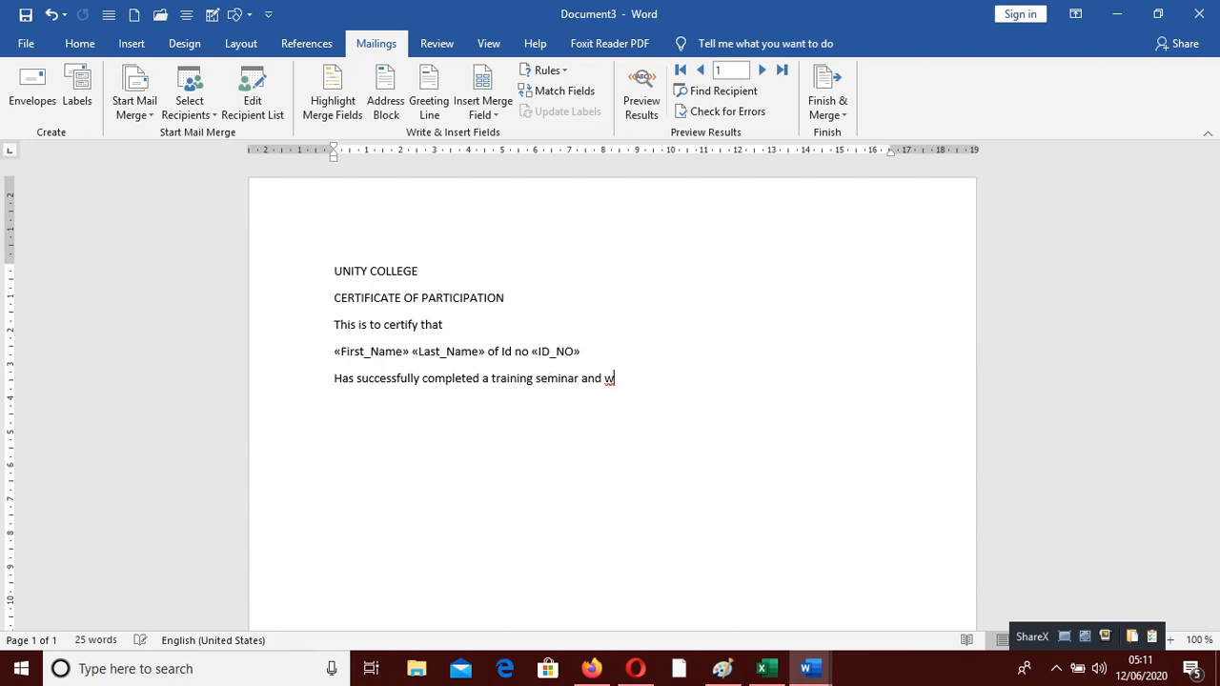
pyautogui.press('BackSpace')
pyautogui.press('BackSpace')
pyautogui.press('BackSpace')
pyautogui.press('BackSpace')
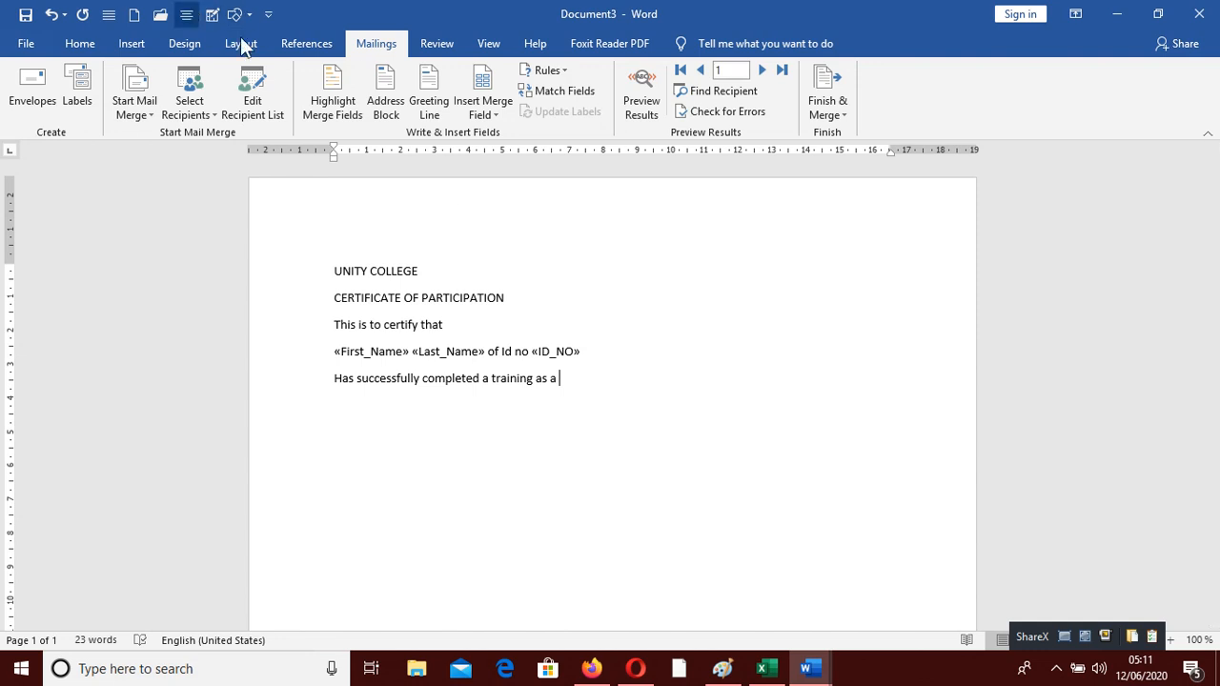
# Insert the «POSITION» merge field after 'as a', followed by 'and was awarded this certificate'
pyautogui.click(491, 106)
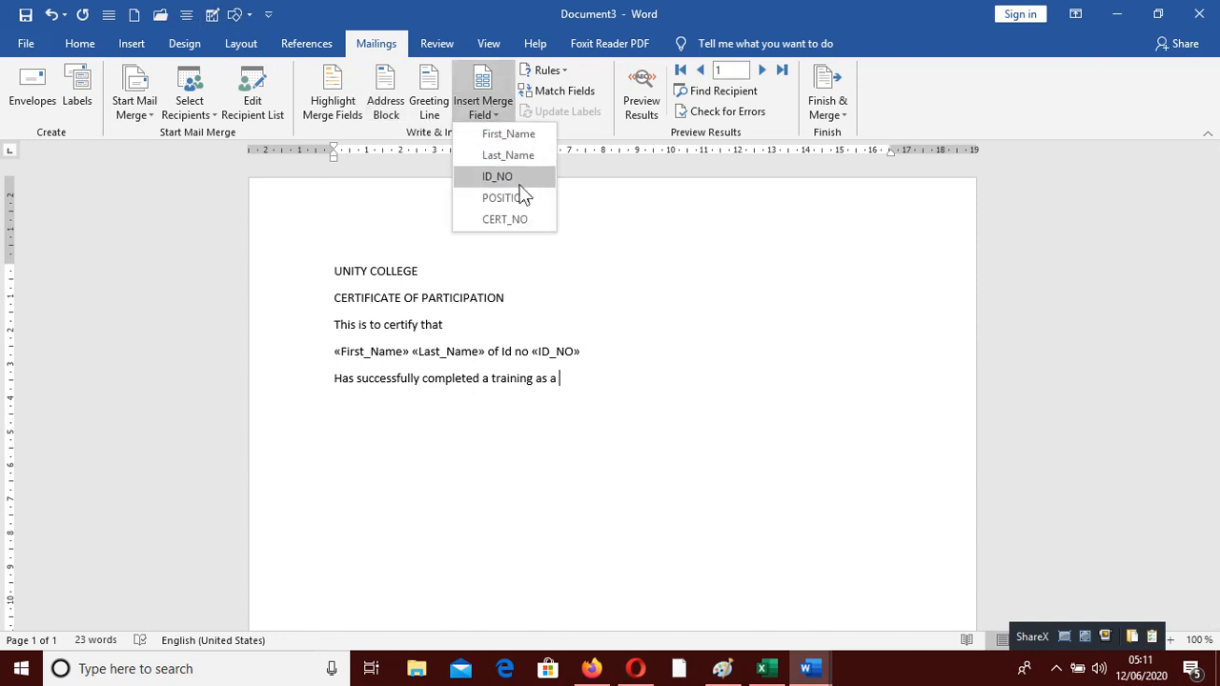
pyautogui.click(515, 197)
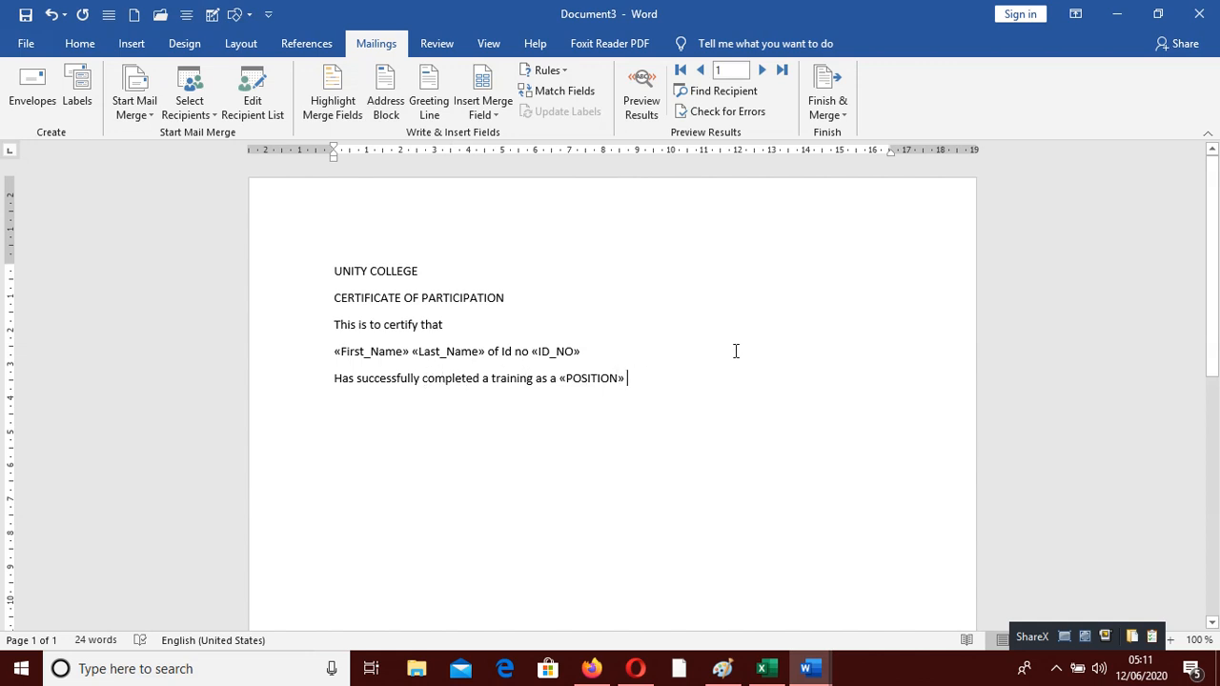
pyautogui.write('and ')
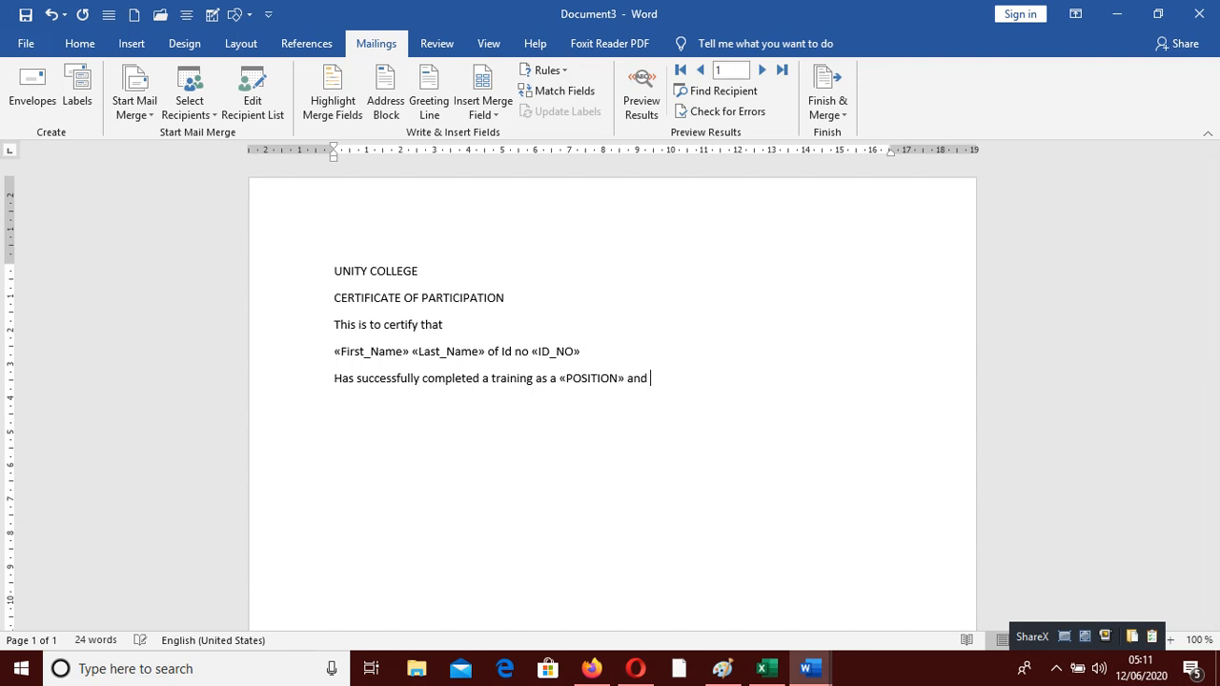
pyautogui.write('was awarded this certificate')
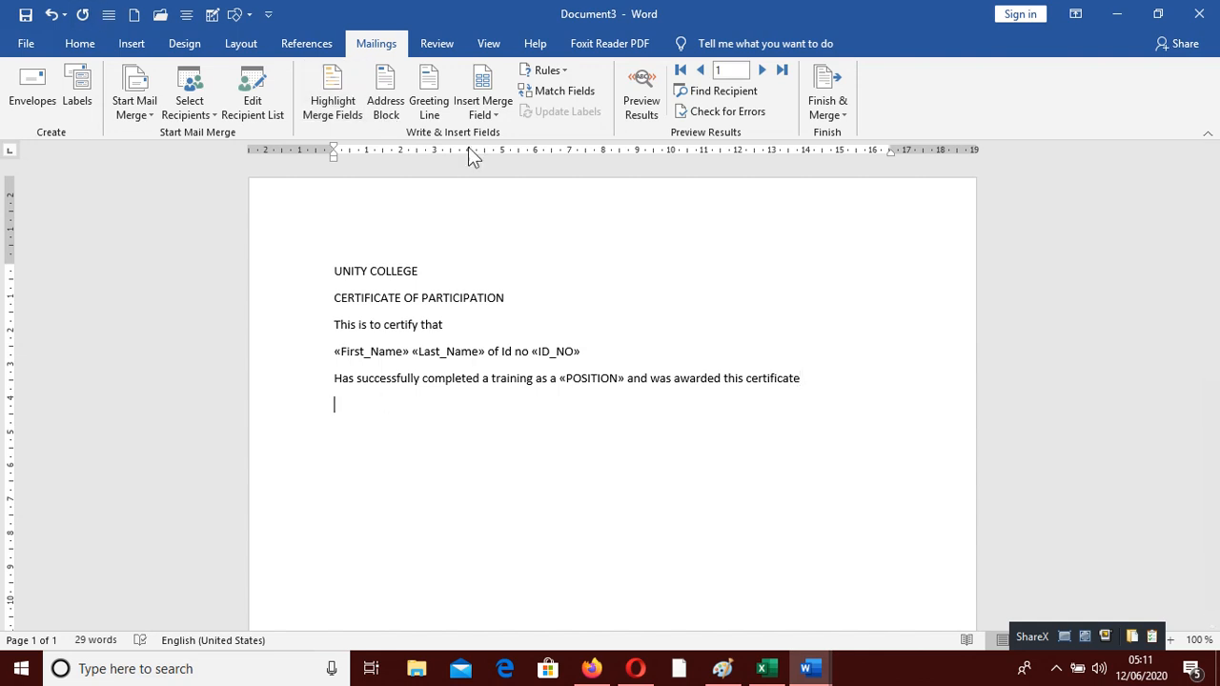
# Add the «CERT_NO» merge field on the new line below, then select all the certificate text
pyautogui.click(486, 105)
pyautogui.click(510, 219)
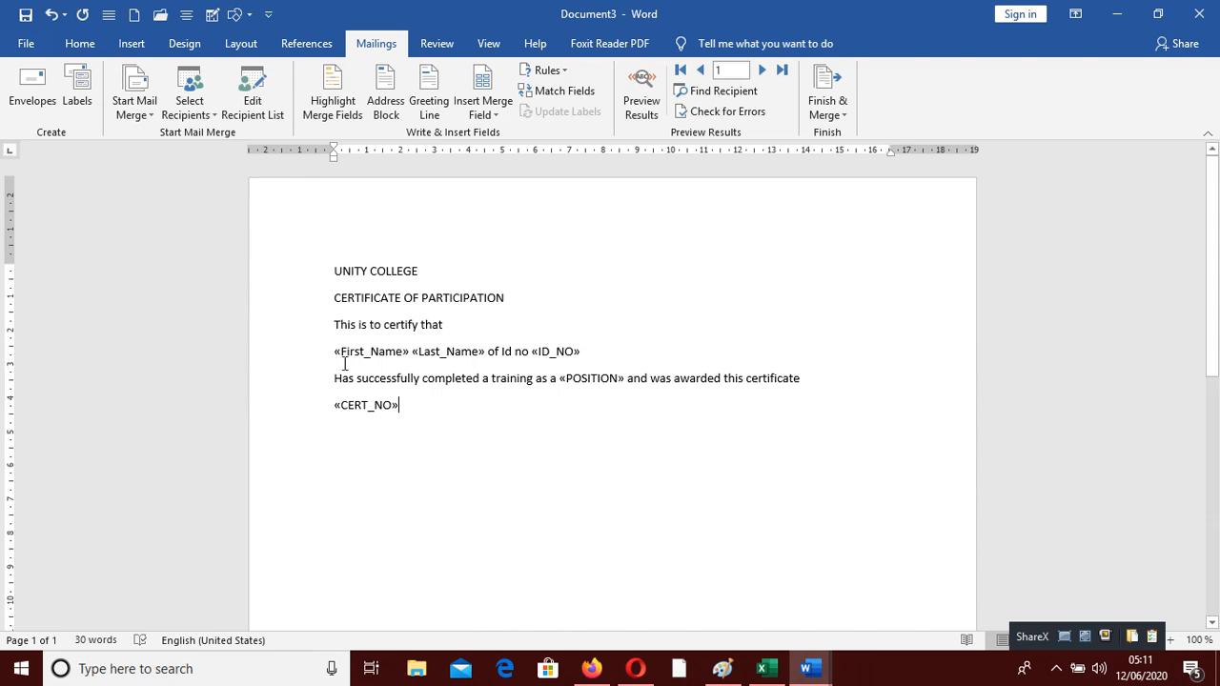
pyautogui.hotkey('ctrl', 'a')
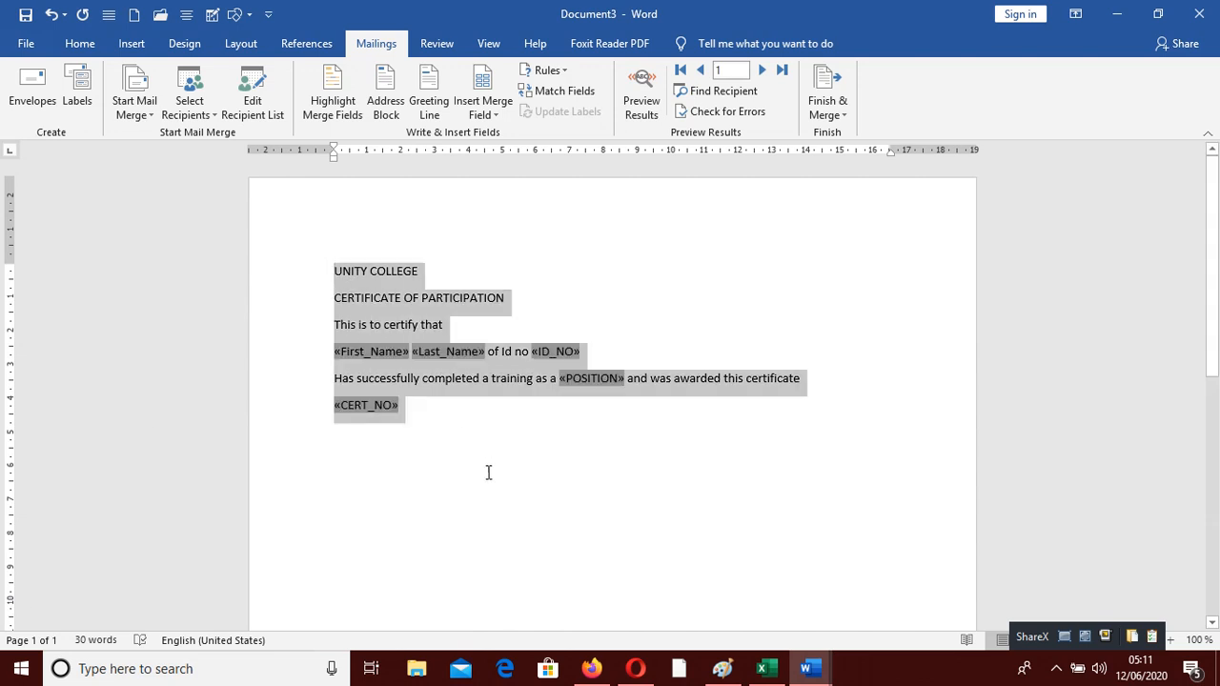
# Centre all the certificate lines and enlarge the text to 26 pt
pyautogui.click(80, 46)
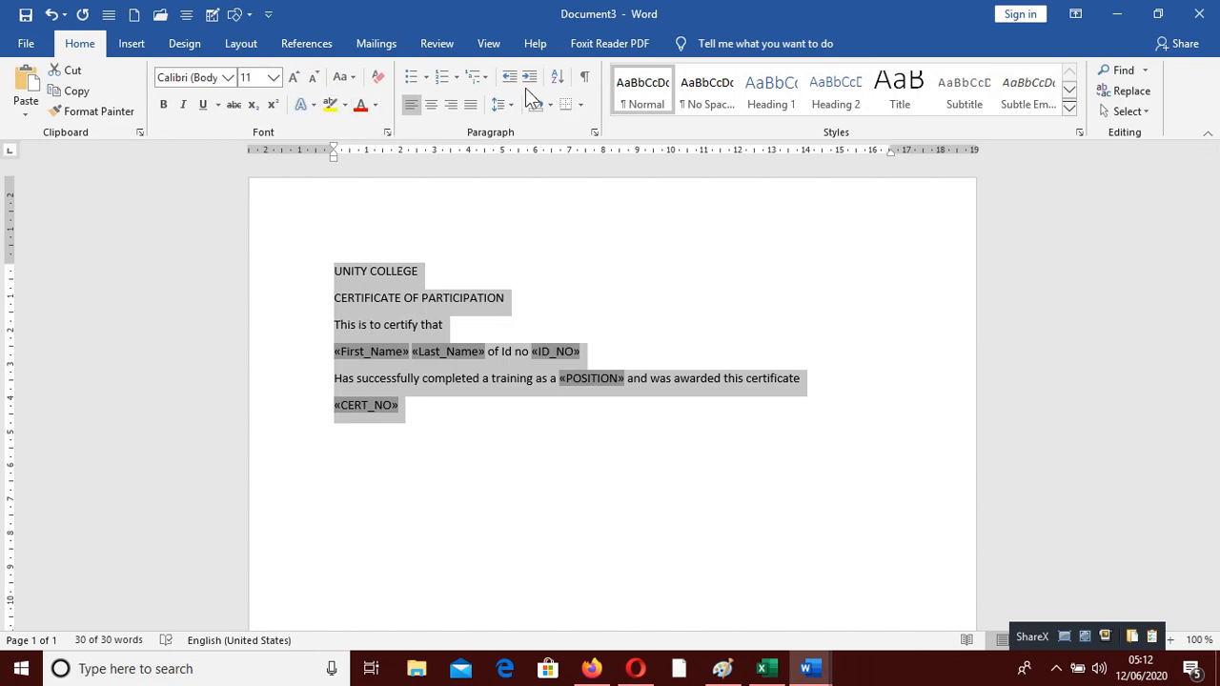
pyautogui.click(431, 105)
pyautogui.click(293, 77)
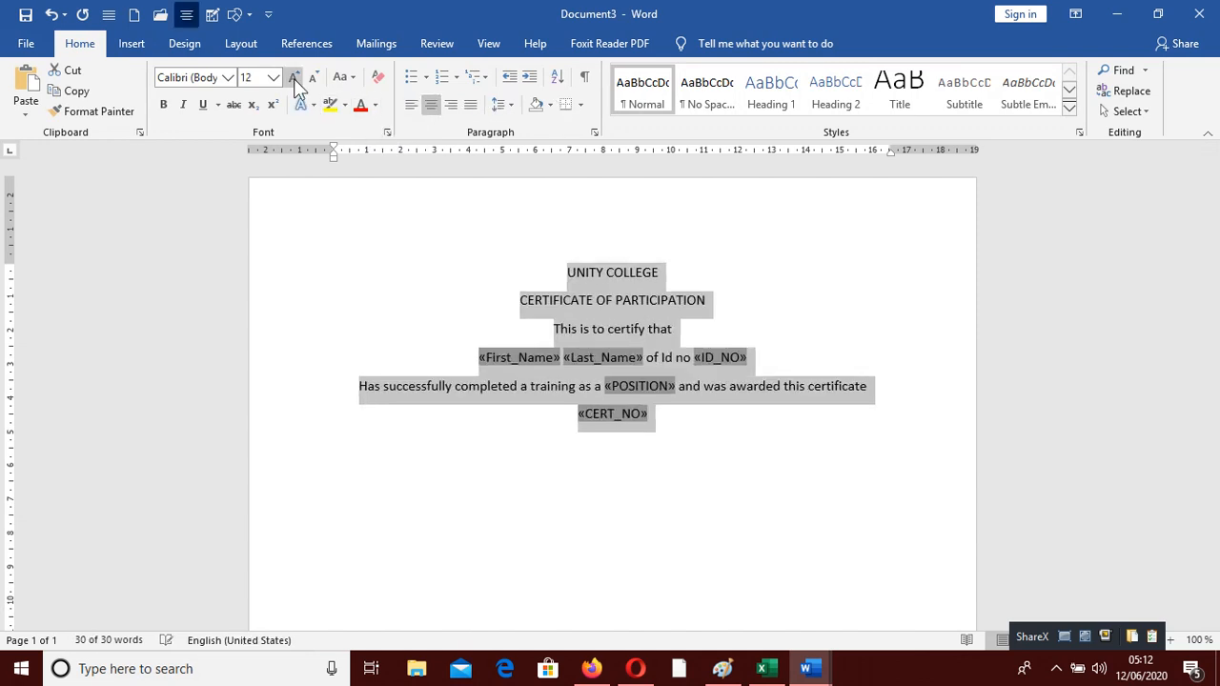
pyautogui.click(293, 78)
pyautogui.click(293, 77)
pyautogui.click(294, 78)
pyautogui.click(294, 78)
pyautogui.click(294, 78)
pyautogui.click(295, 78)
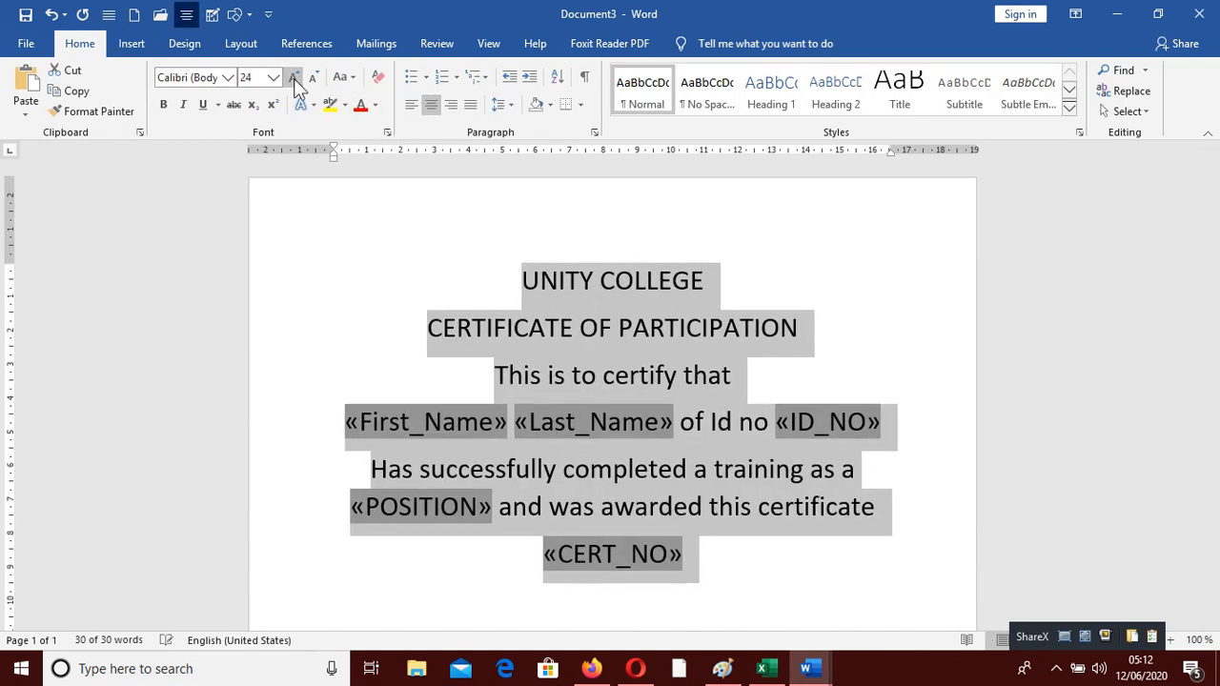
pyautogui.click(294, 78)
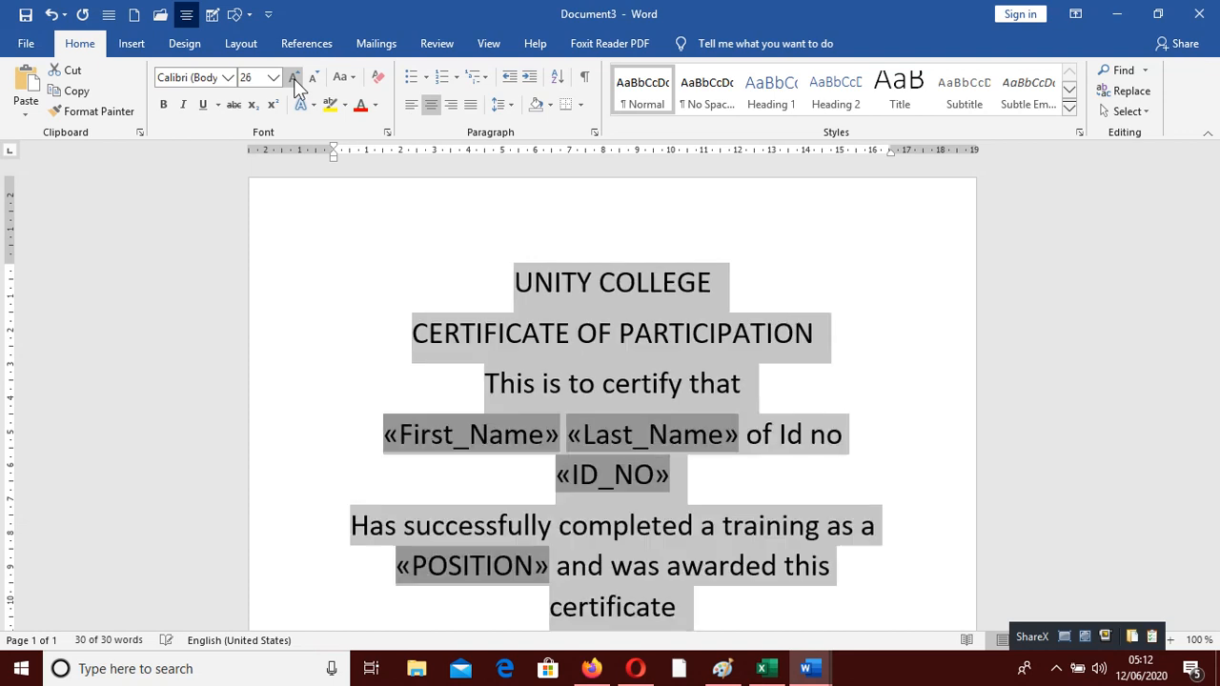
# Break the line before 'of Id no' so 'of Id no «ID_NO»' sits on its own line
pyautogui.click(818, 477)
pyautogui.scroll(-5, 790, 471)
pyautogui.scroll(5, 790, 471)
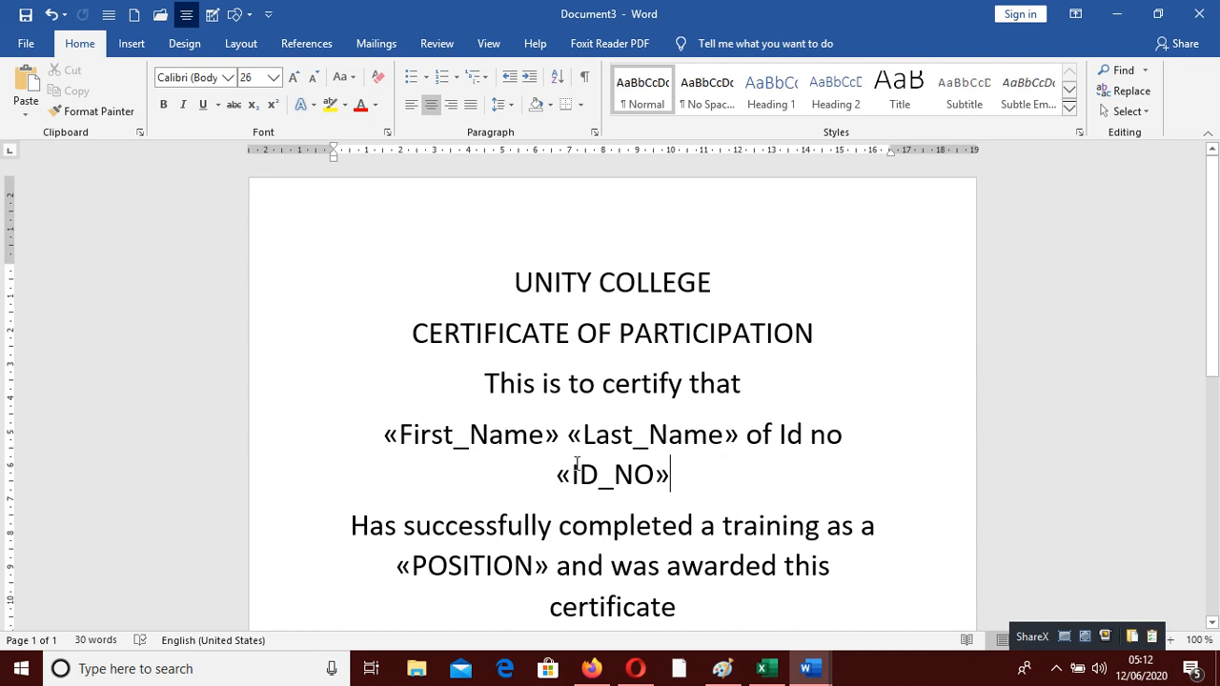
pyautogui.click(754, 435)
pyautogui.press('Return')
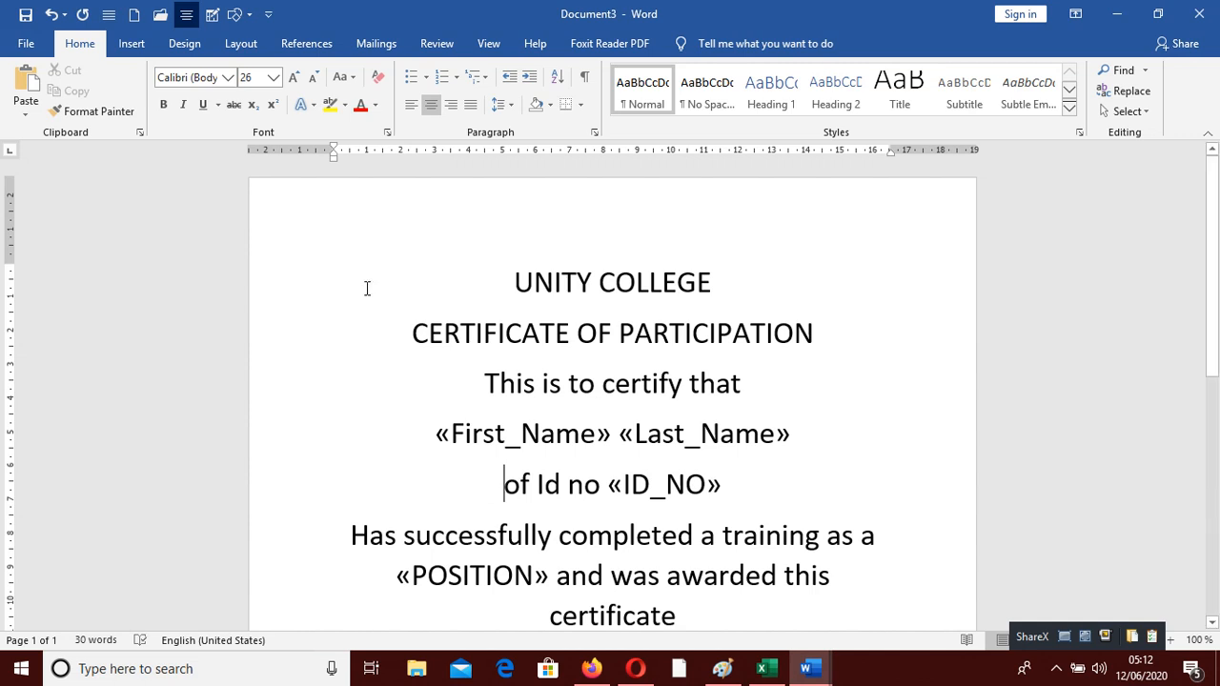
# Resize the UNITY COLLEGE title, going up to 80 pt before settling at 72
pyautogui.moveTo(454, 284); pyautogui.dragTo(822, 291)
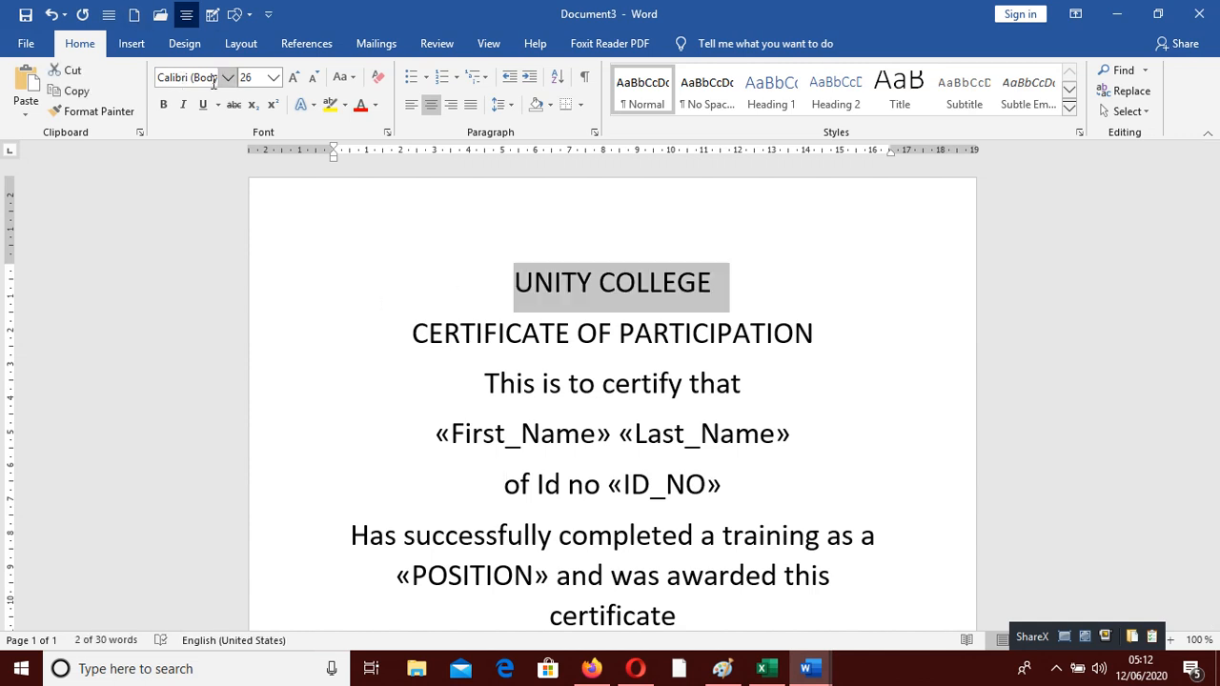
pyautogui.click(312, 78)
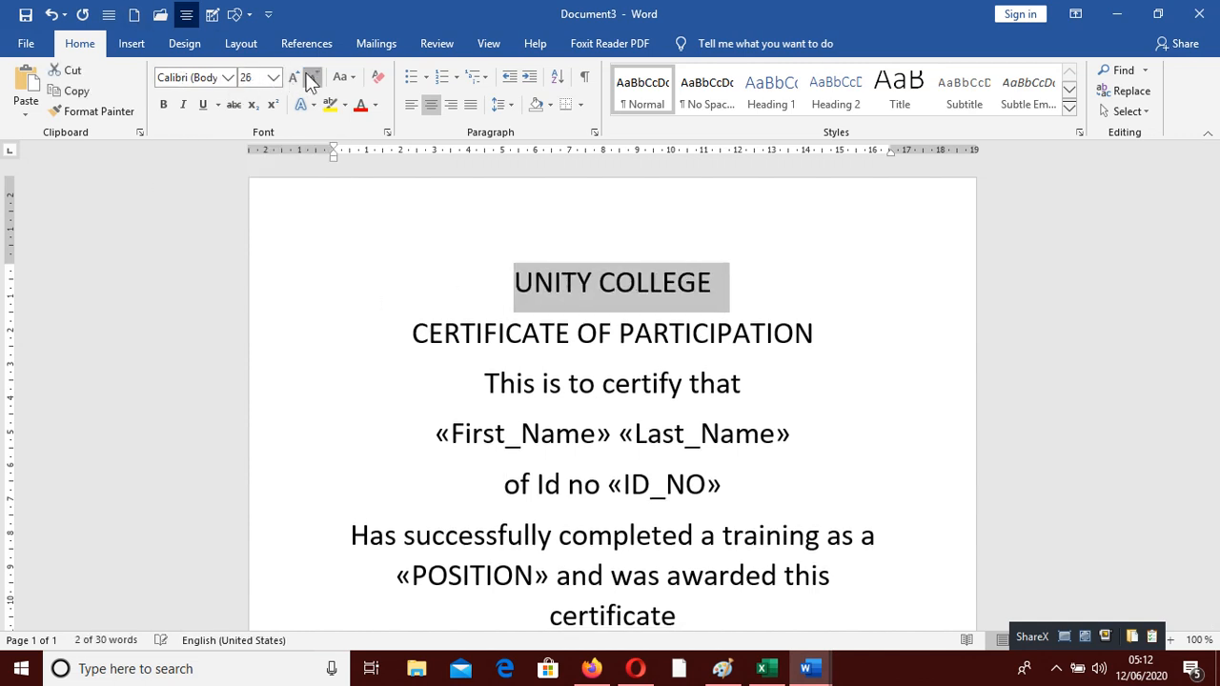
pyautogui.click(312, 78)
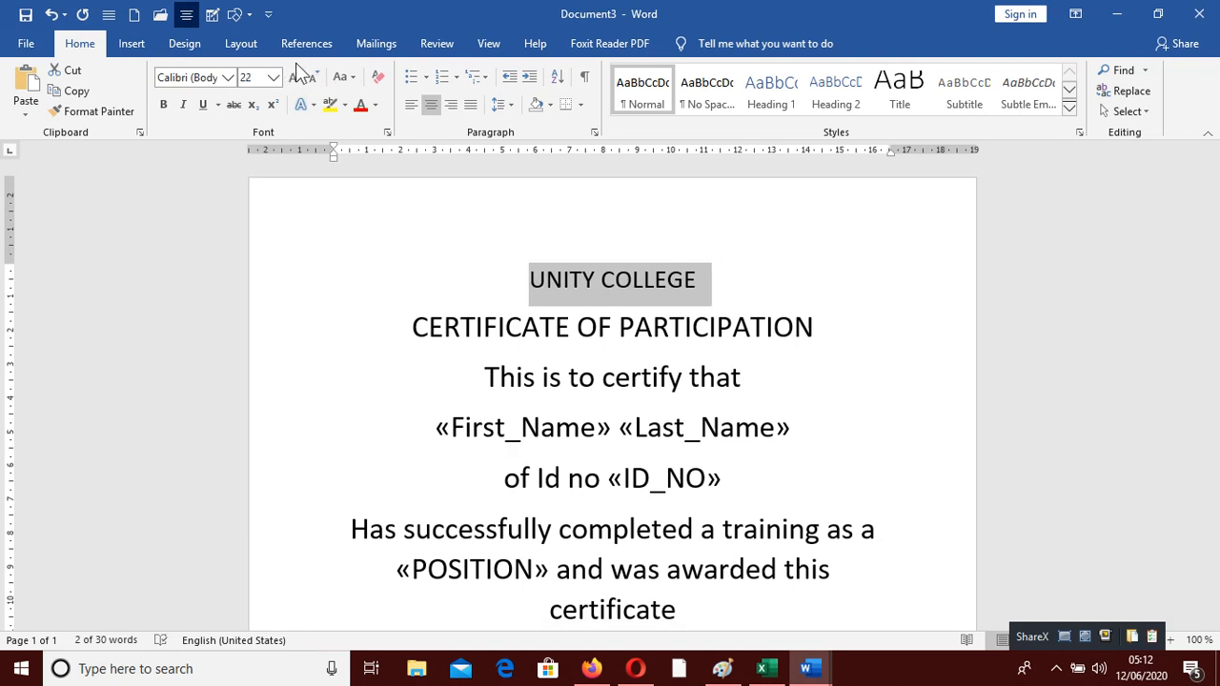
pyautogui.click(295, 76)
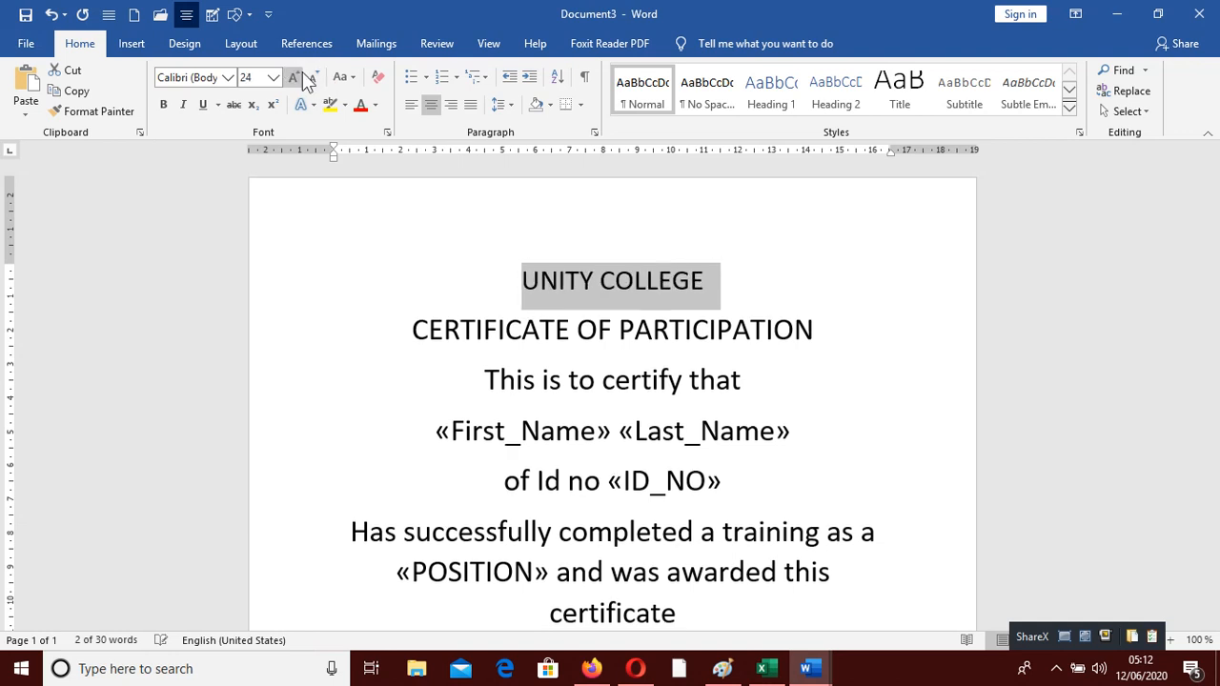
pyautogui.click(296, 77)
pyautogui.click(296, 77)
pyautogui.click(296, 77)
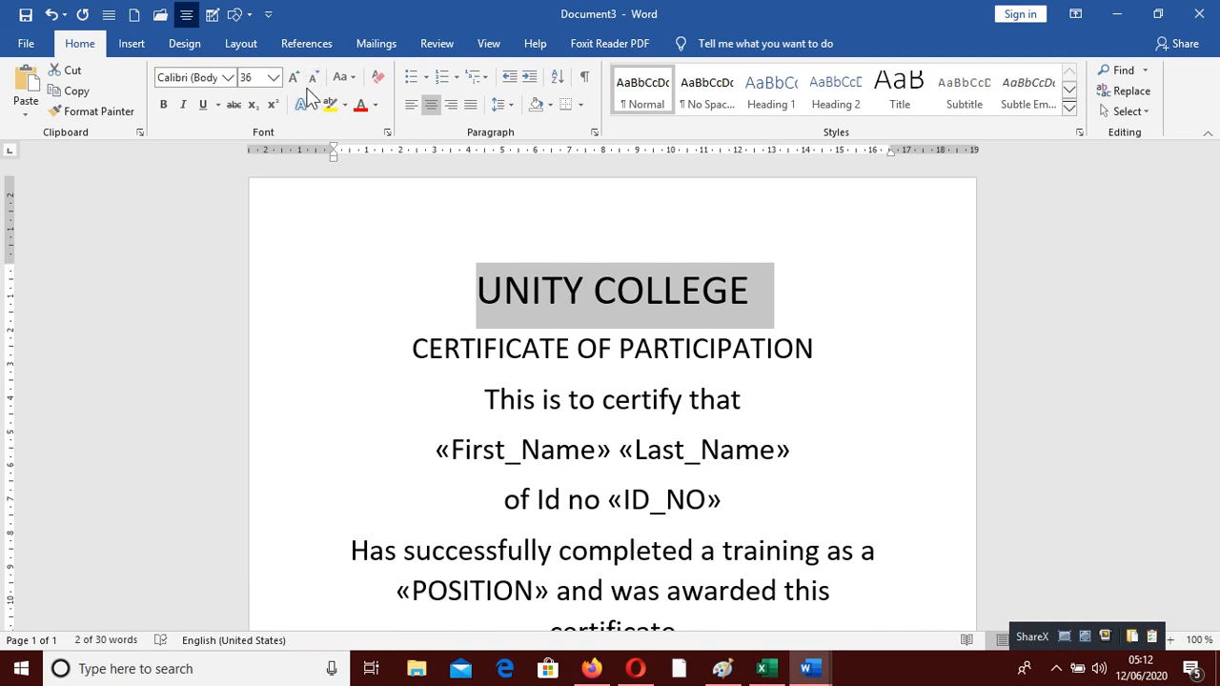
pyautogui.click(295, 78)
pyautogui.click(294, 78)
pyautogui.click(295, 78)
pyautogui.click(295, 78)
pyautogui.click(294, 78)
pyautogui.click(294, 78)
pyautogui.click(295, 78)
pyautogui.click(295, 78)
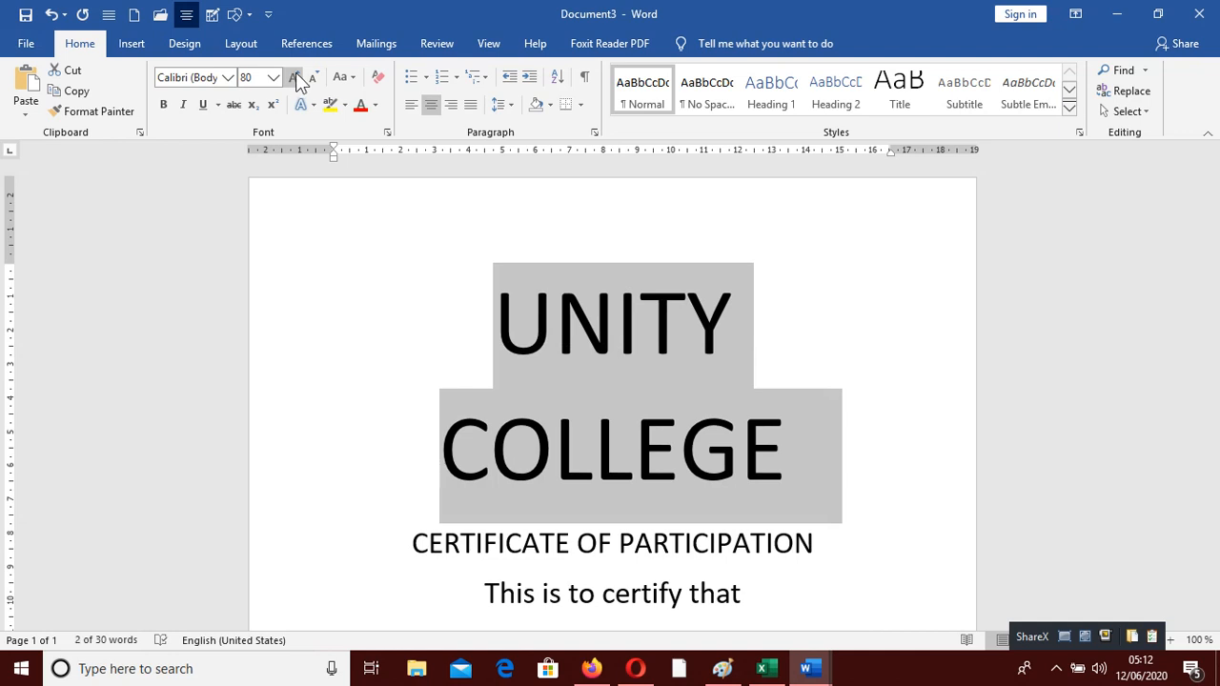
pyautogui.click(313, 77)
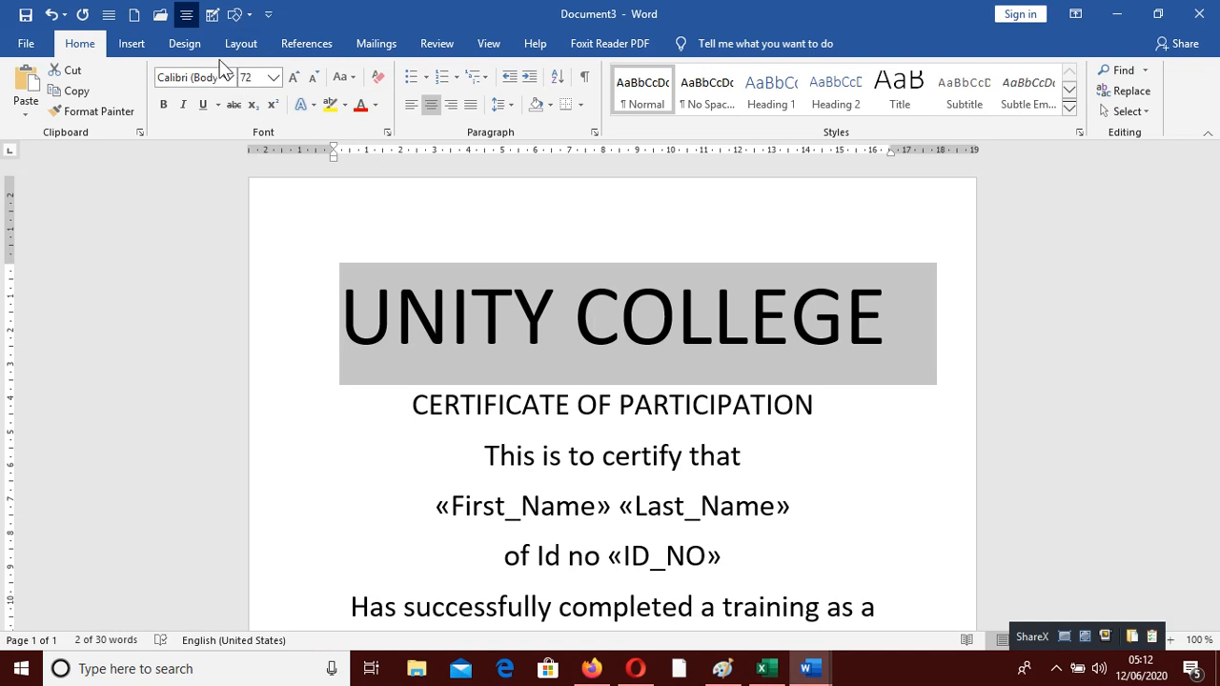
# Change the title font to Stencil and shrink it to 48 pt so it fits one line
pyautogui.click(221, 82)
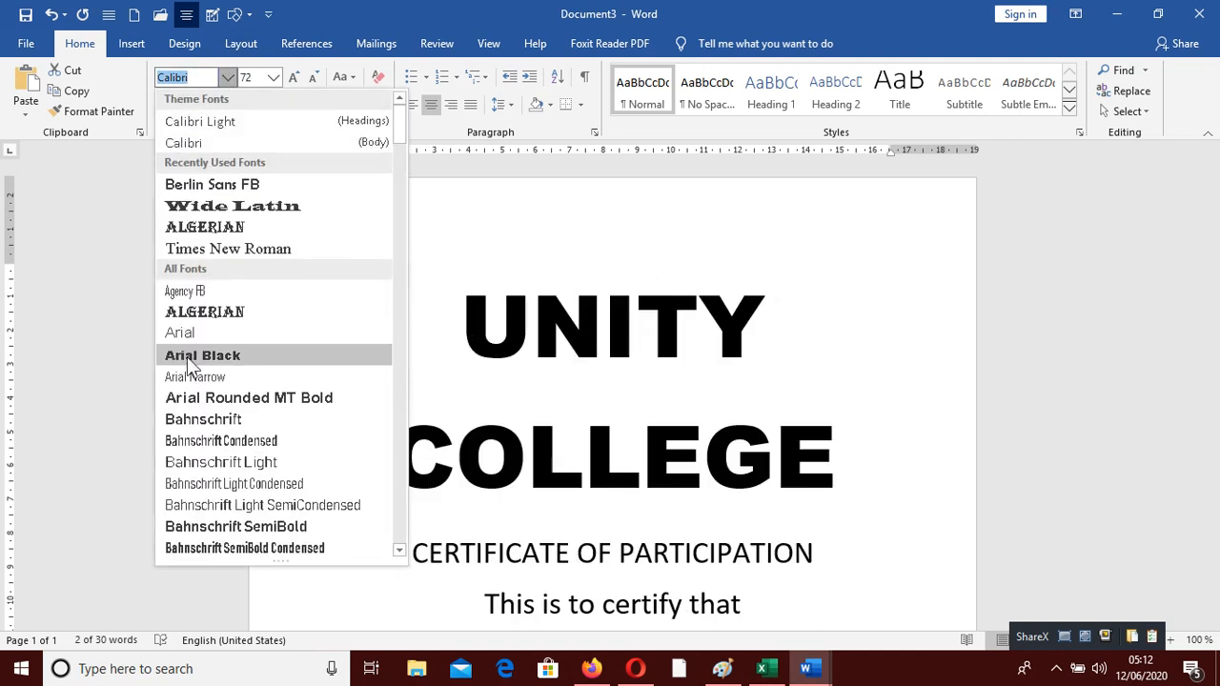
pyautogui.scroll(-15, 286, 386)
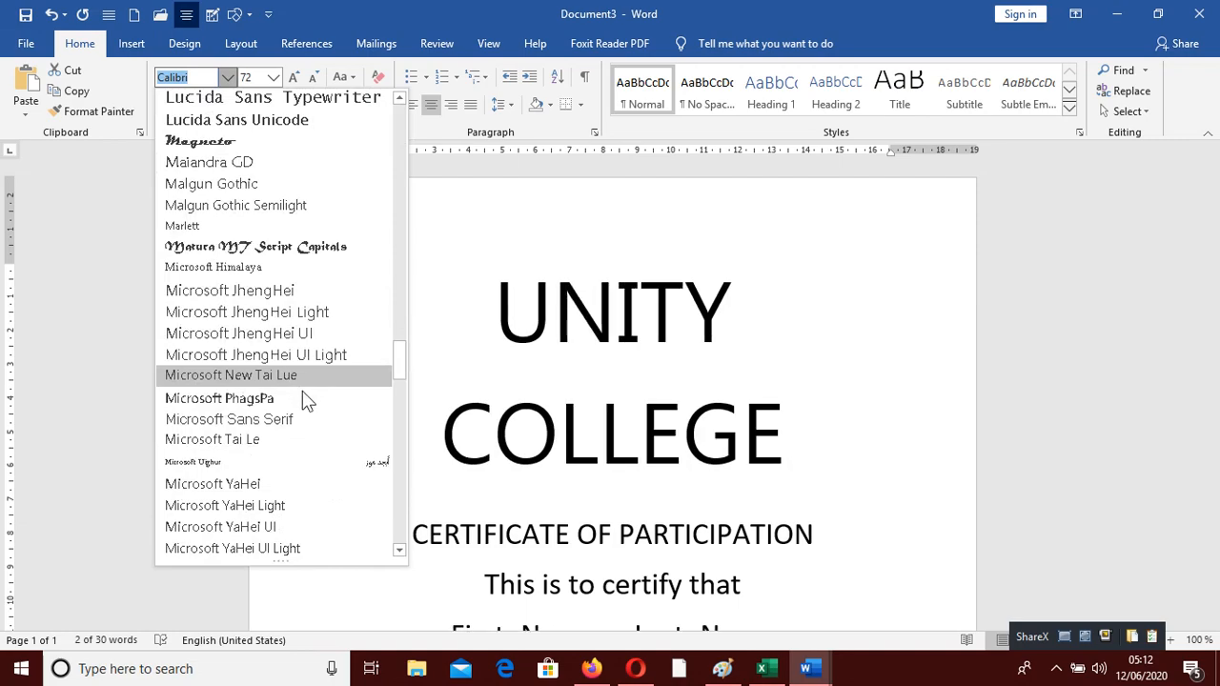
pyautogui.scroll(-15, 305, 395)
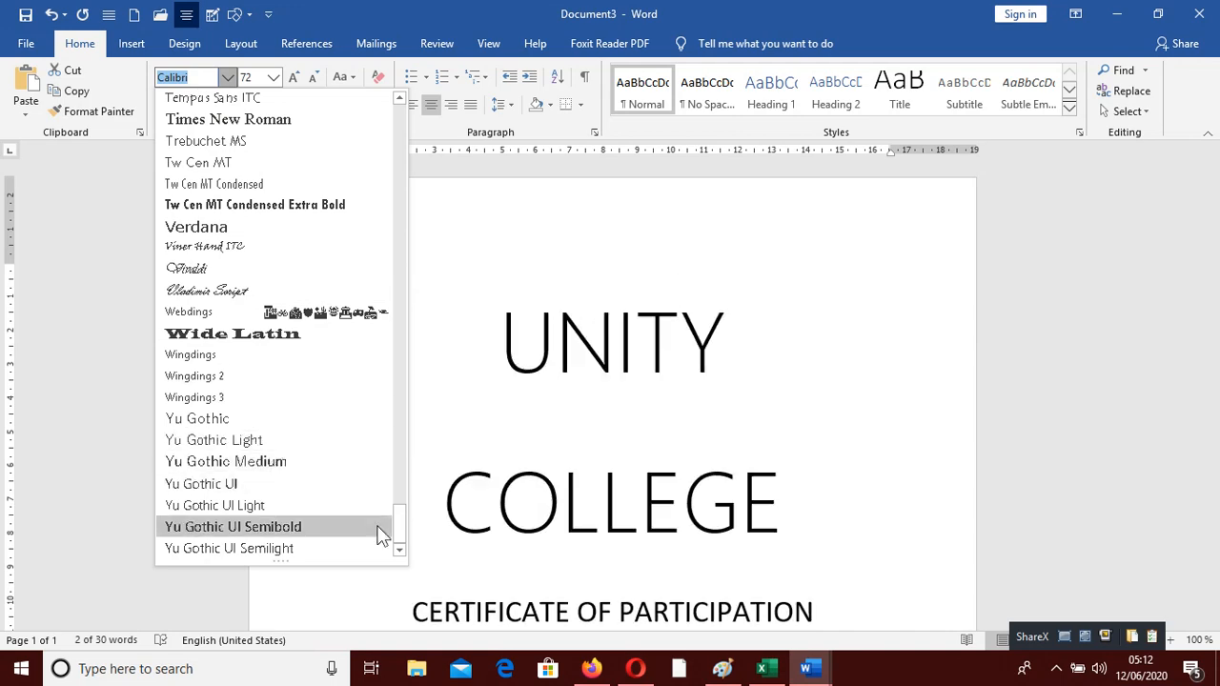
pyautogui.moveTo(404, 542); pyautogui.dragTo(372, 485)
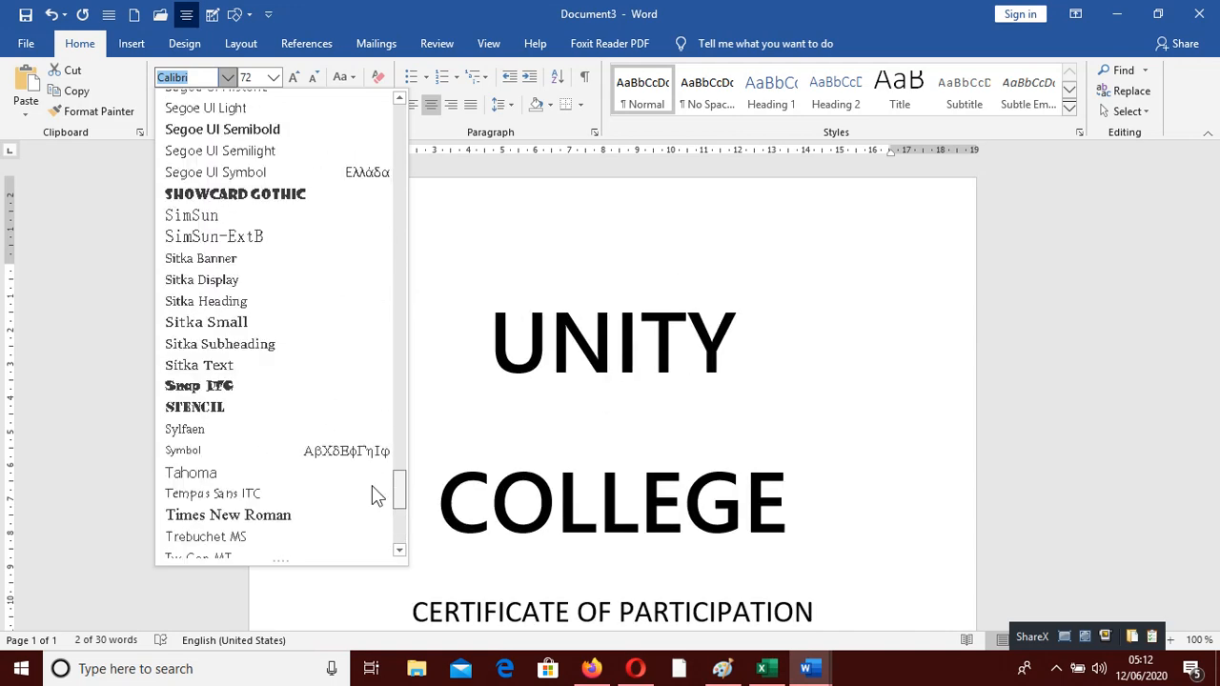
pyautogui.click(219, 407)
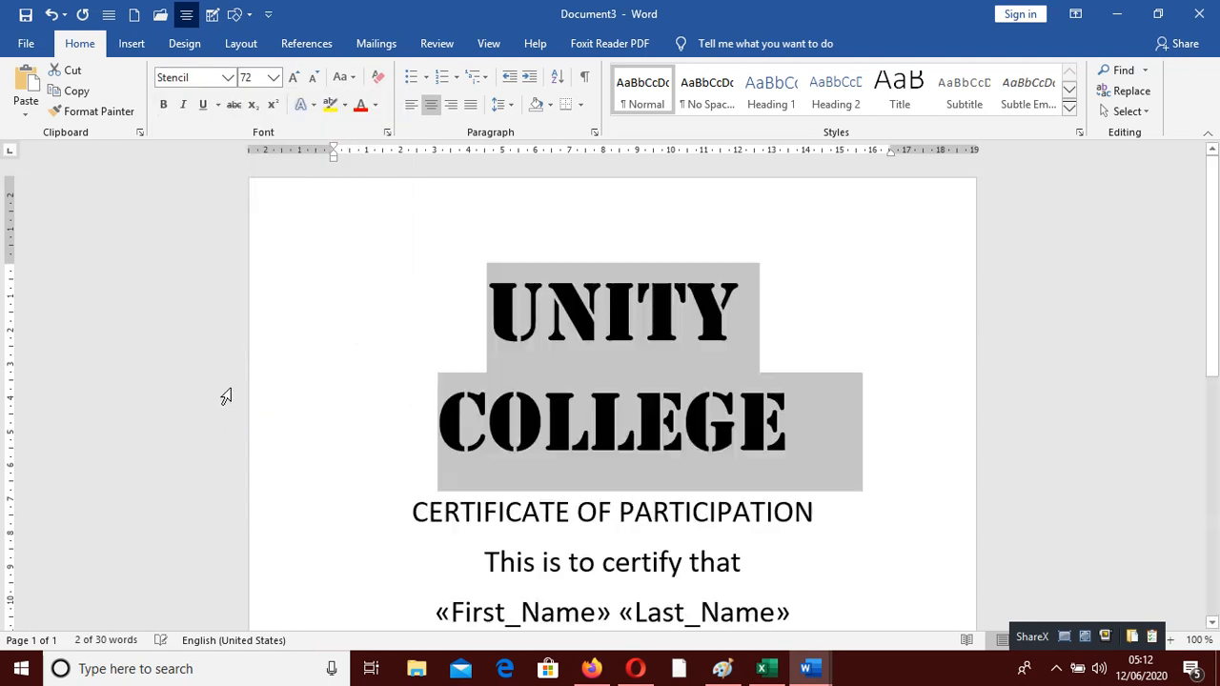
pyautogui.click(314, 77)
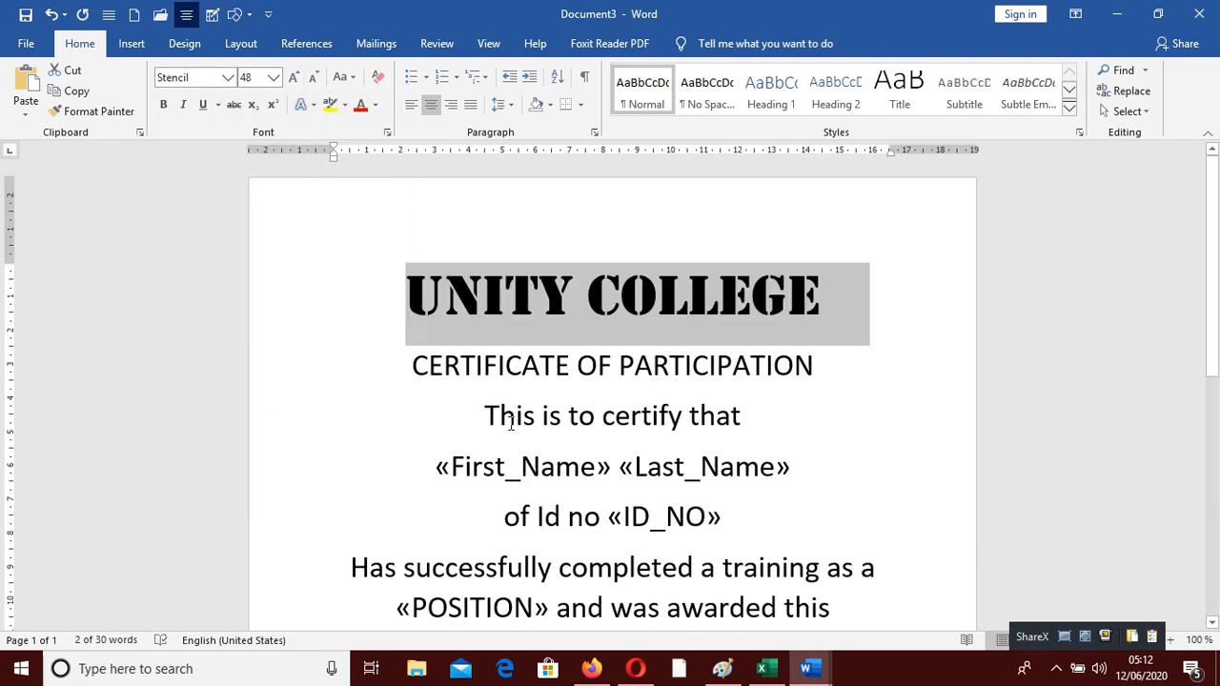
pyautogui.moveTo(420, 360); pyautogui.dragTo(851, 356)
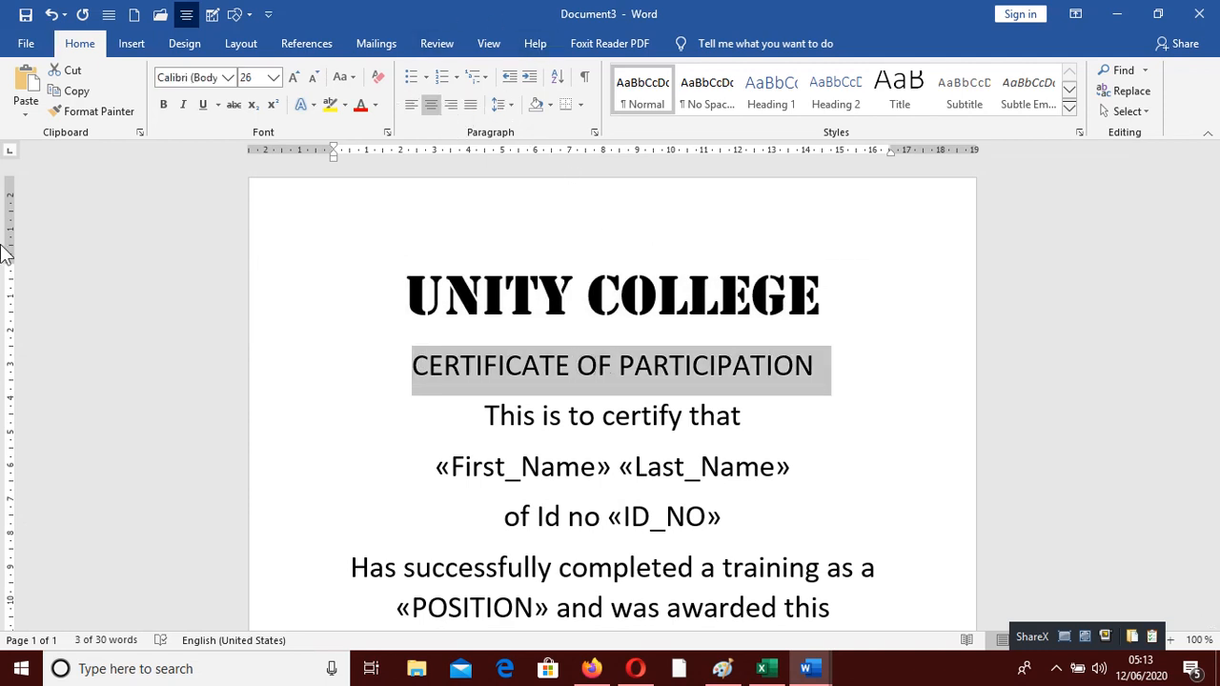
# Make the CERTIFICATE OF PARTICIPATION subtitle red in the Algerian font
pyautogui.click(360, 105)
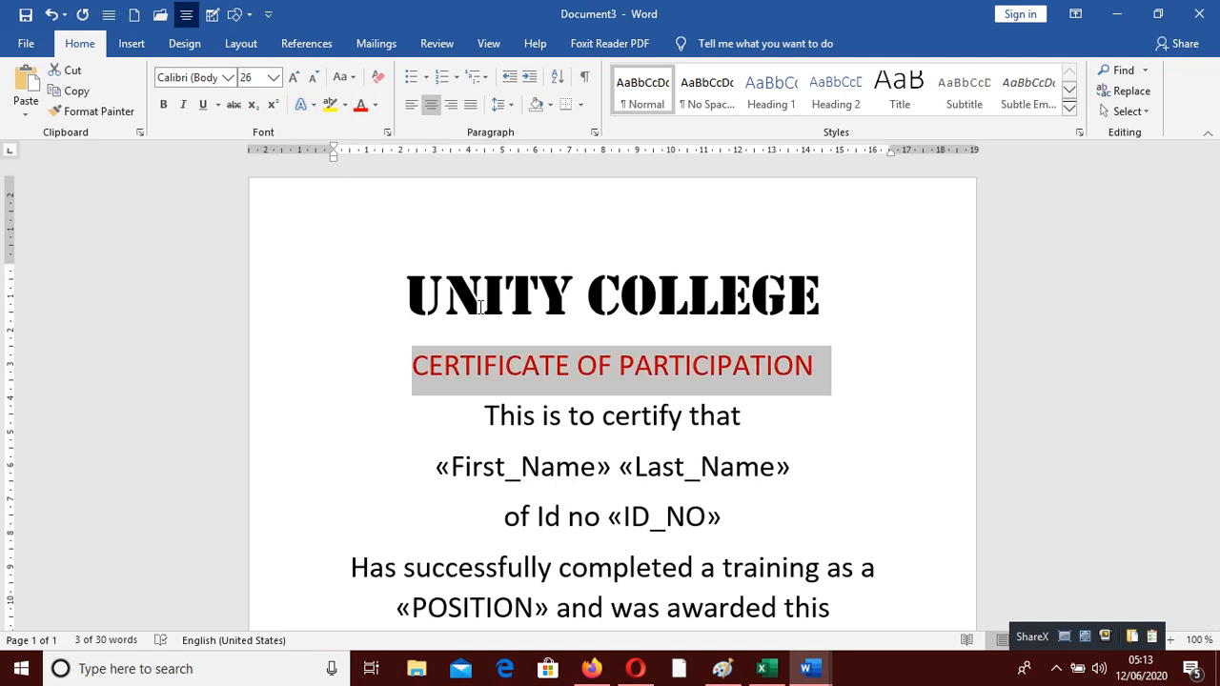
pyautogui.click(229, 77)
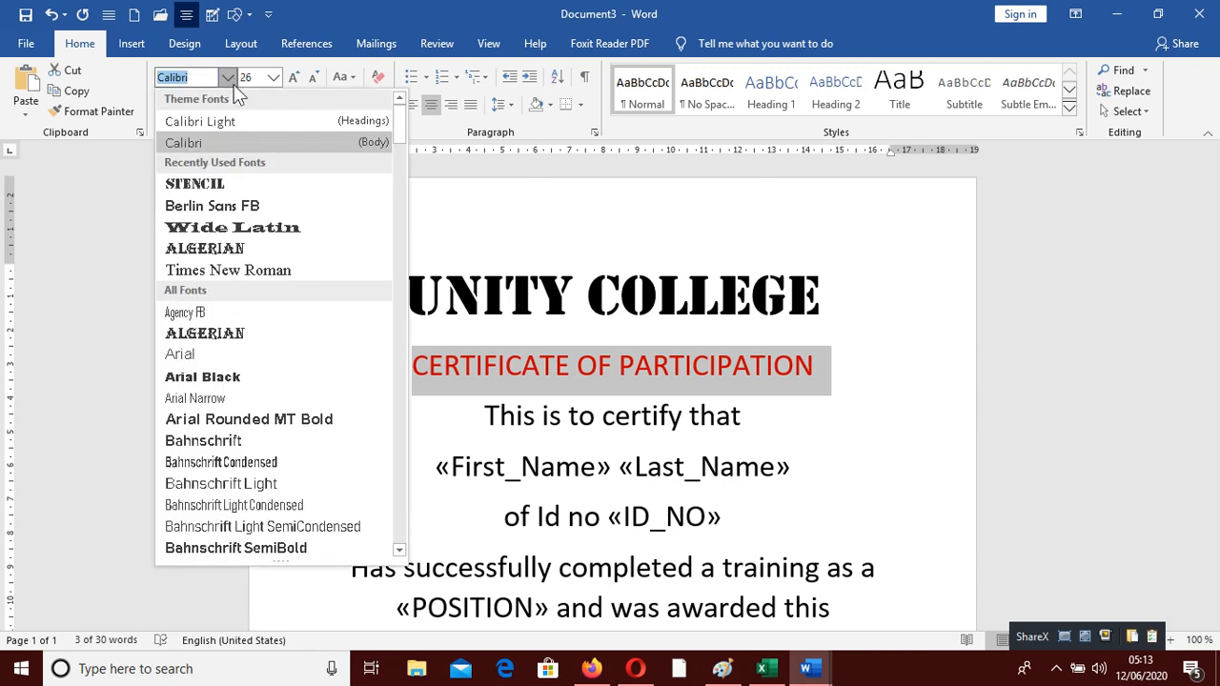
pyautogui.click(243, 249)
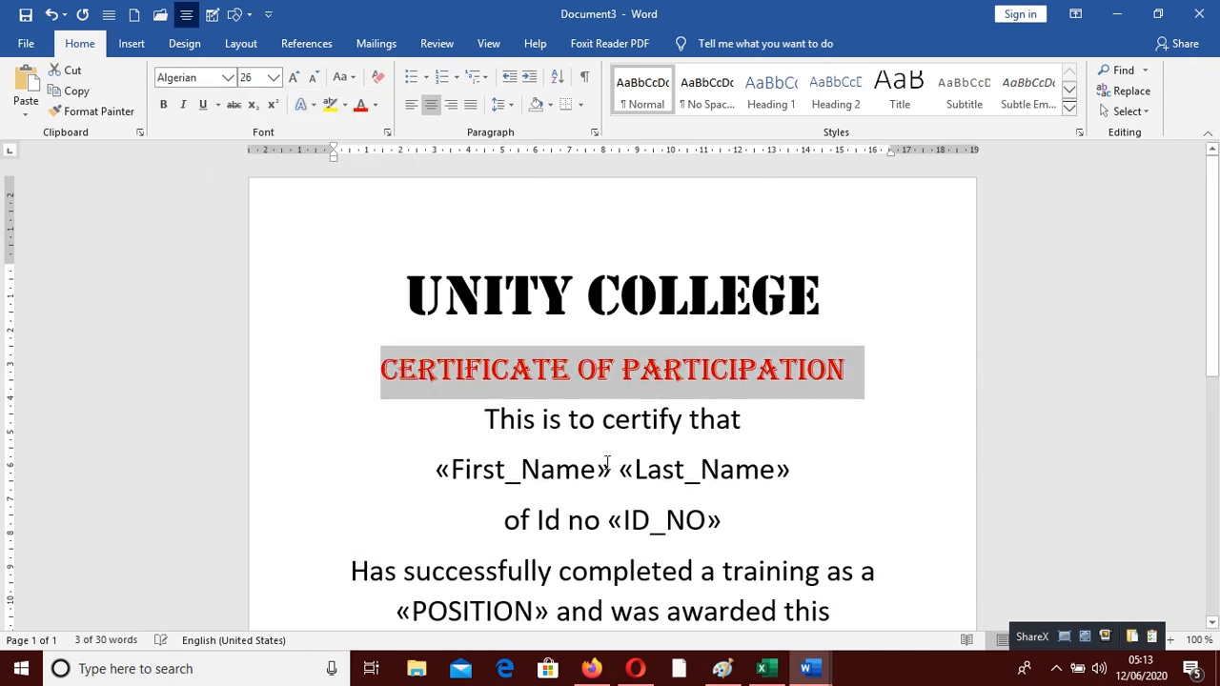
pyautogui.click(712, 424)
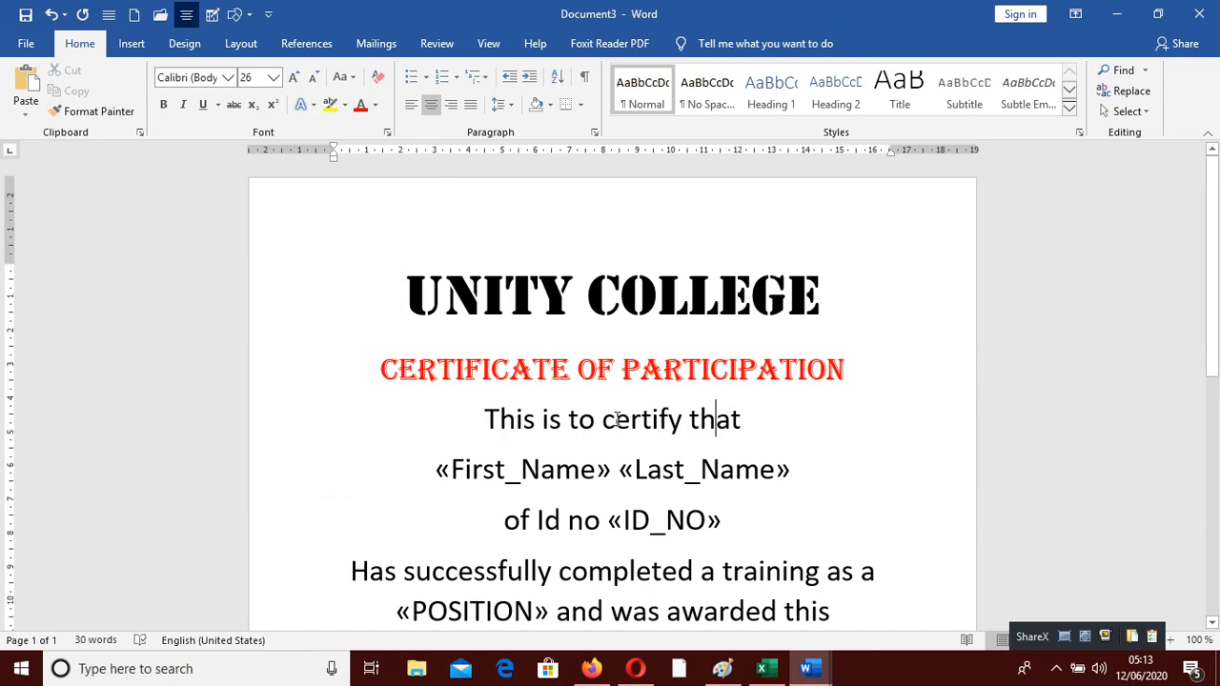
# Make the «First_Name» «Last_Name» line bold
pyautogui.moveTo(424, 473); pyautogui.dragTo(790, 469)
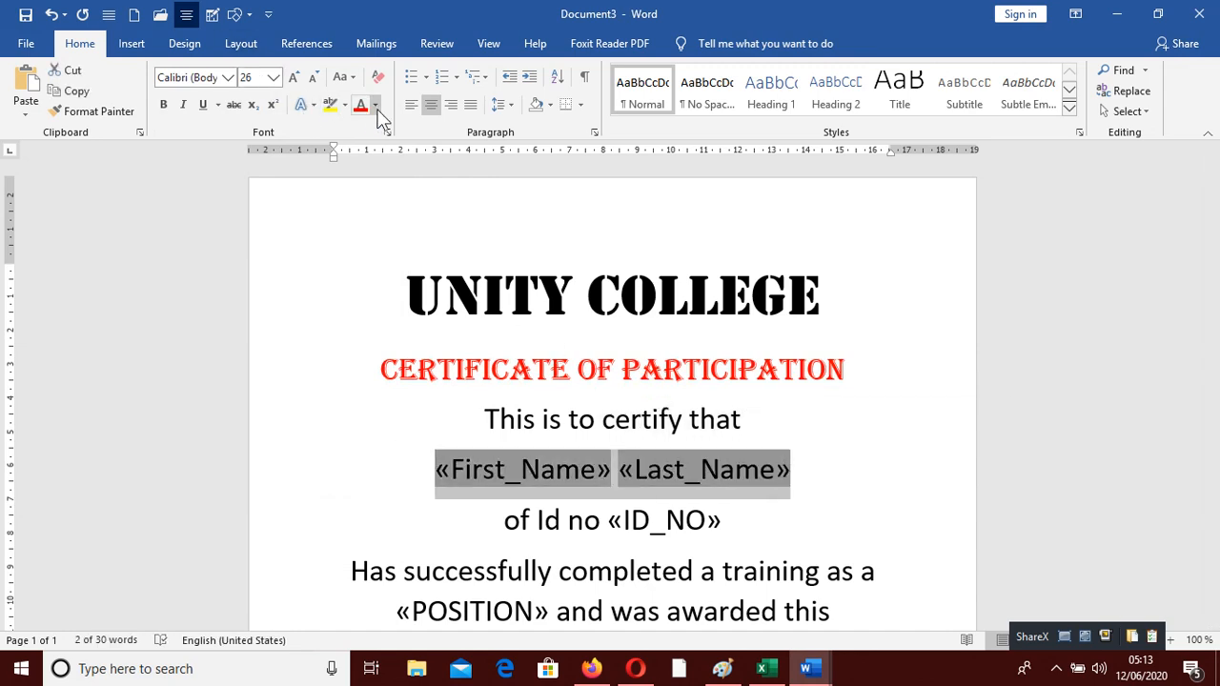
pyautogui.click(163, 105)
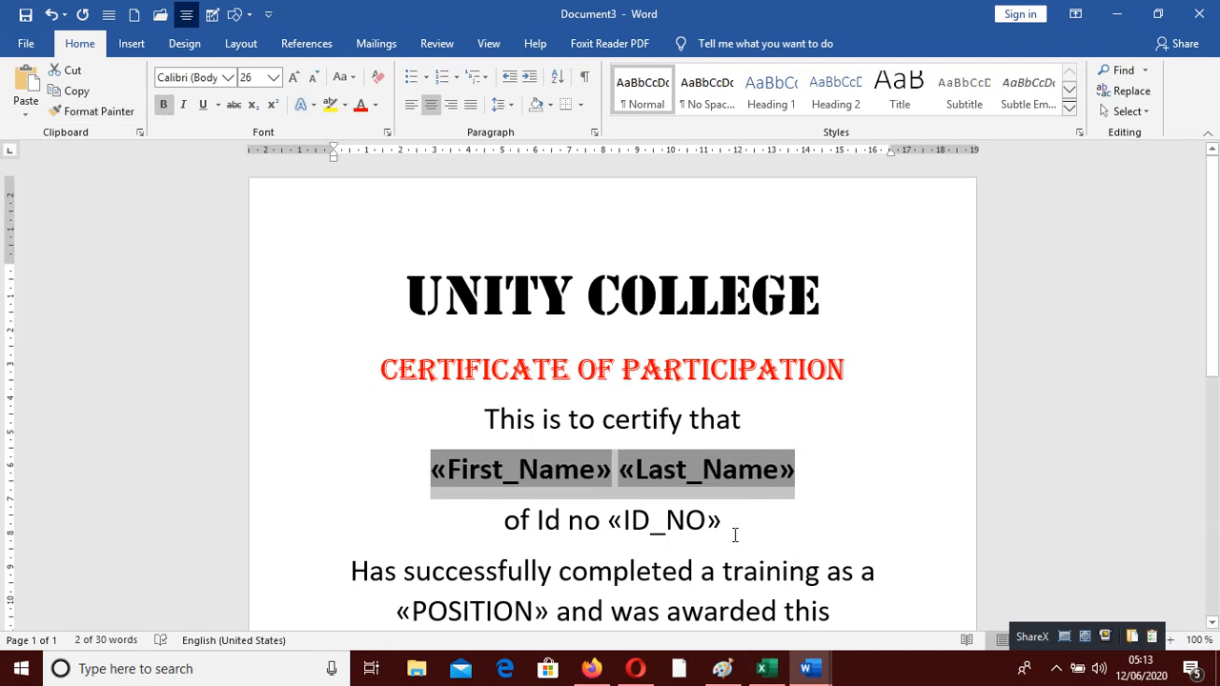
pyautogui.click(735, 534)
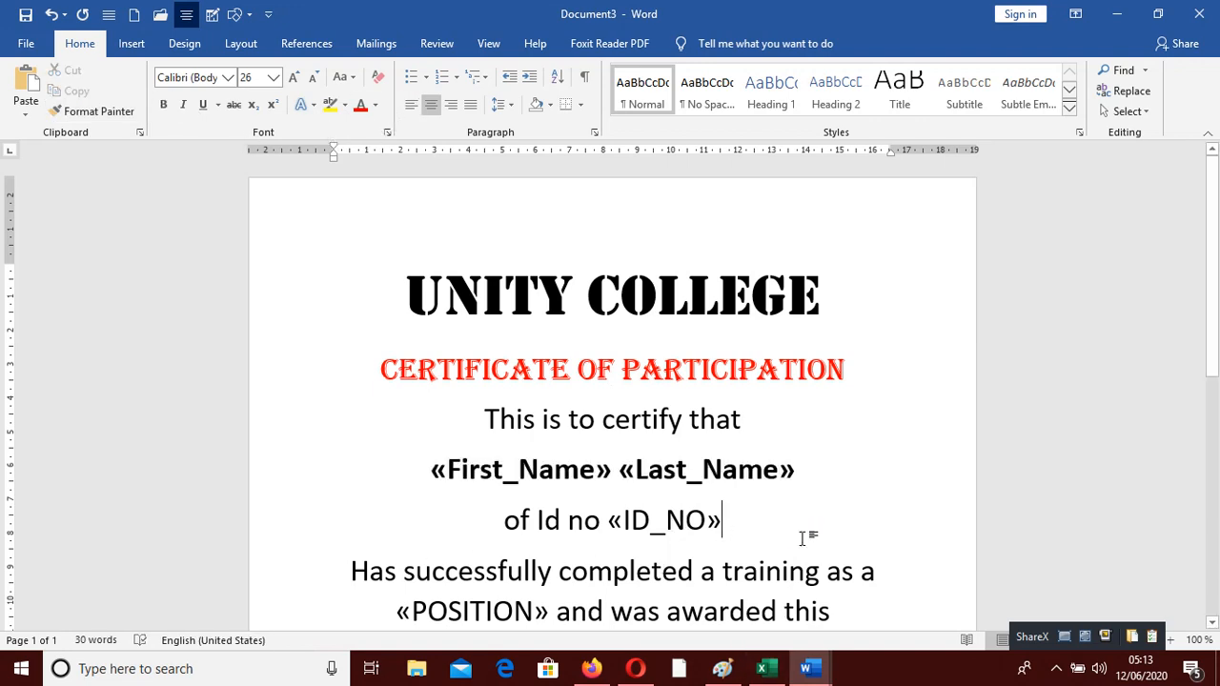
pyautogui.scroll(-5, 770, 561)
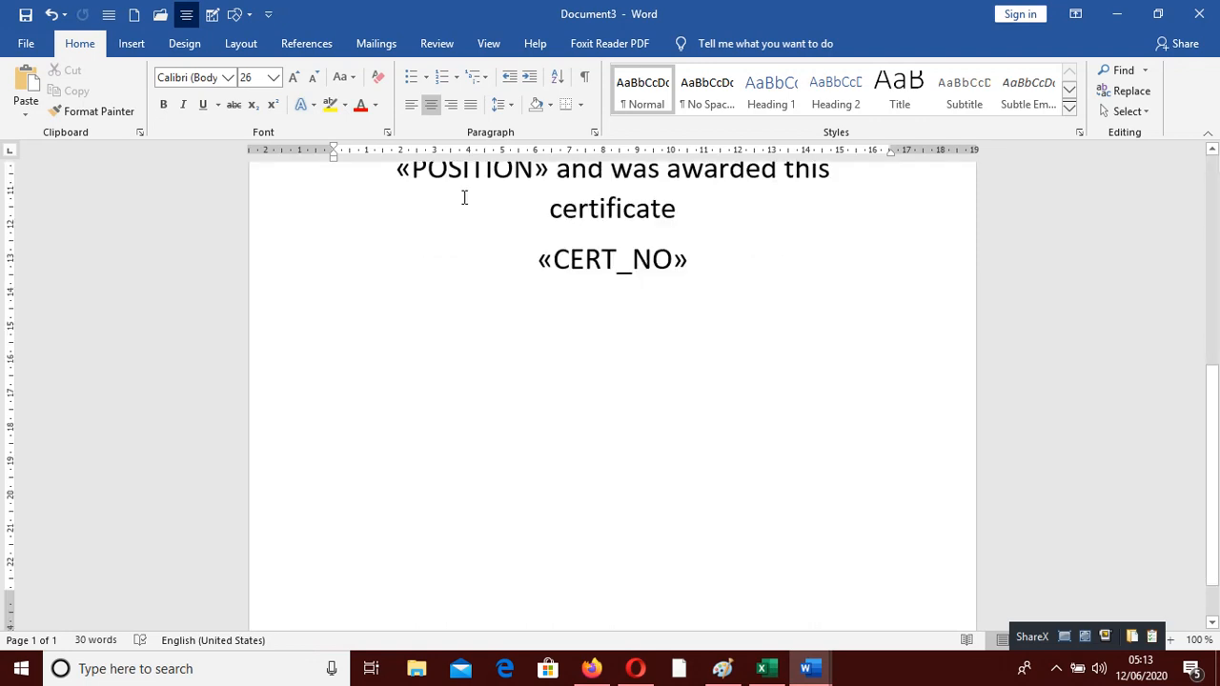
pyautogui.scroll(5, 673, 390)
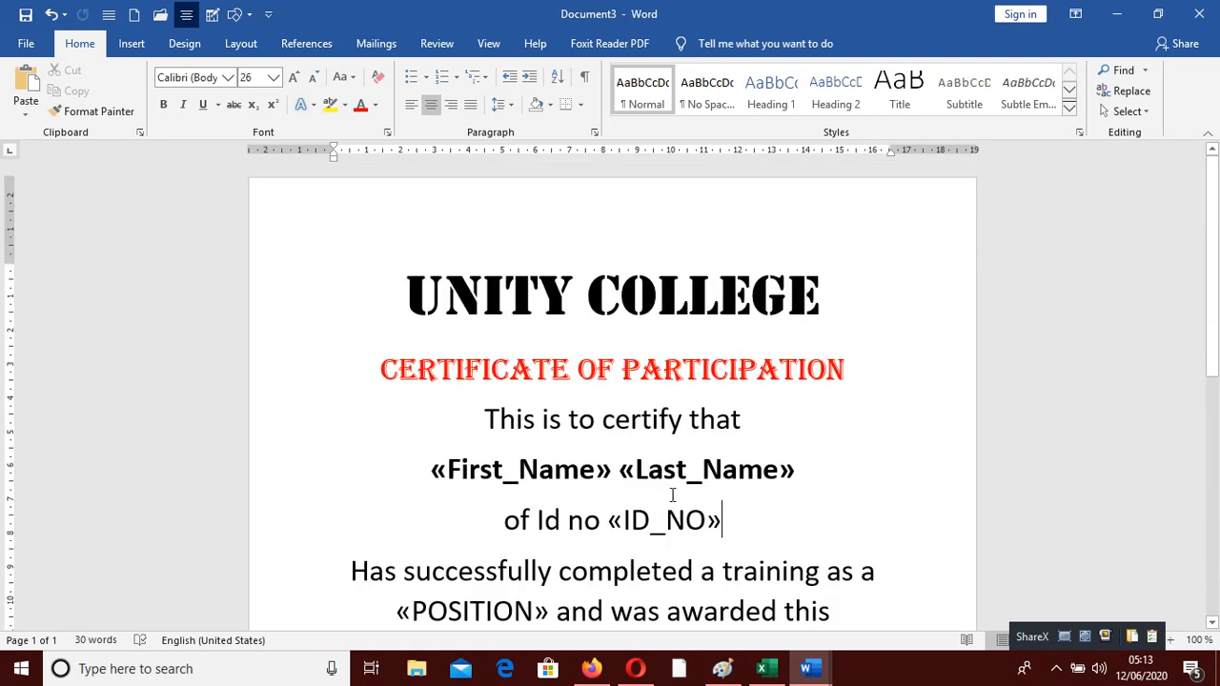
pyautogui.scroll(-5, 677, 467)
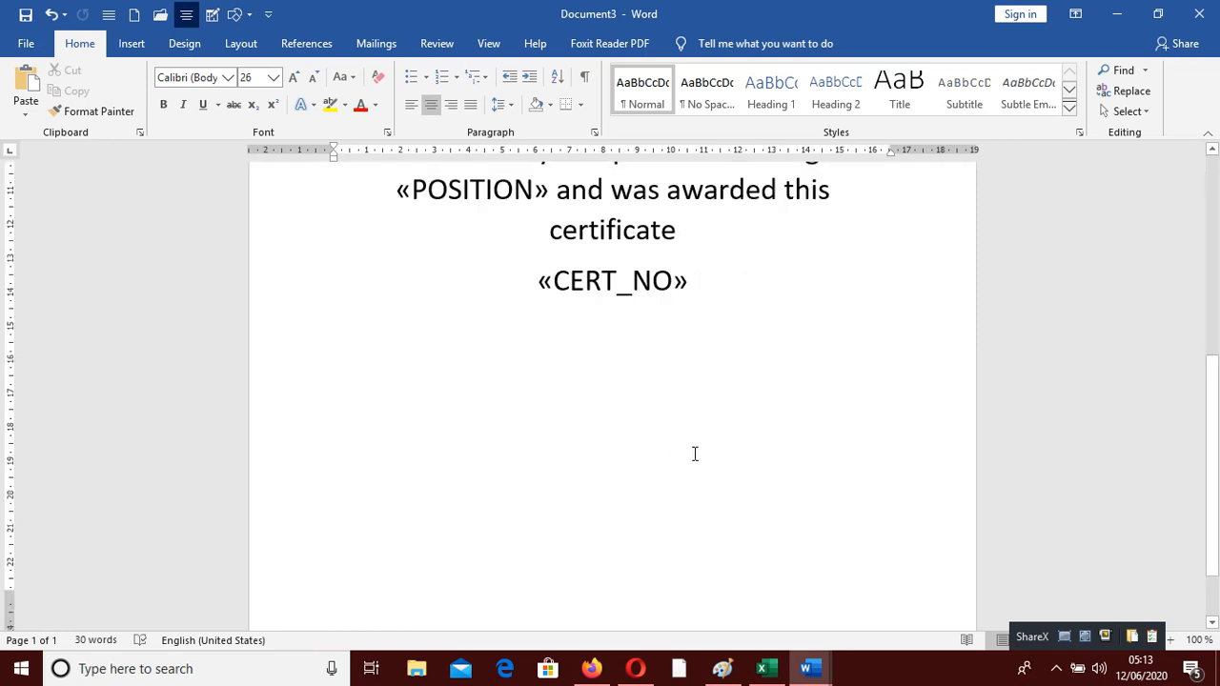
pyautogui.scroll(5, 682, 447)
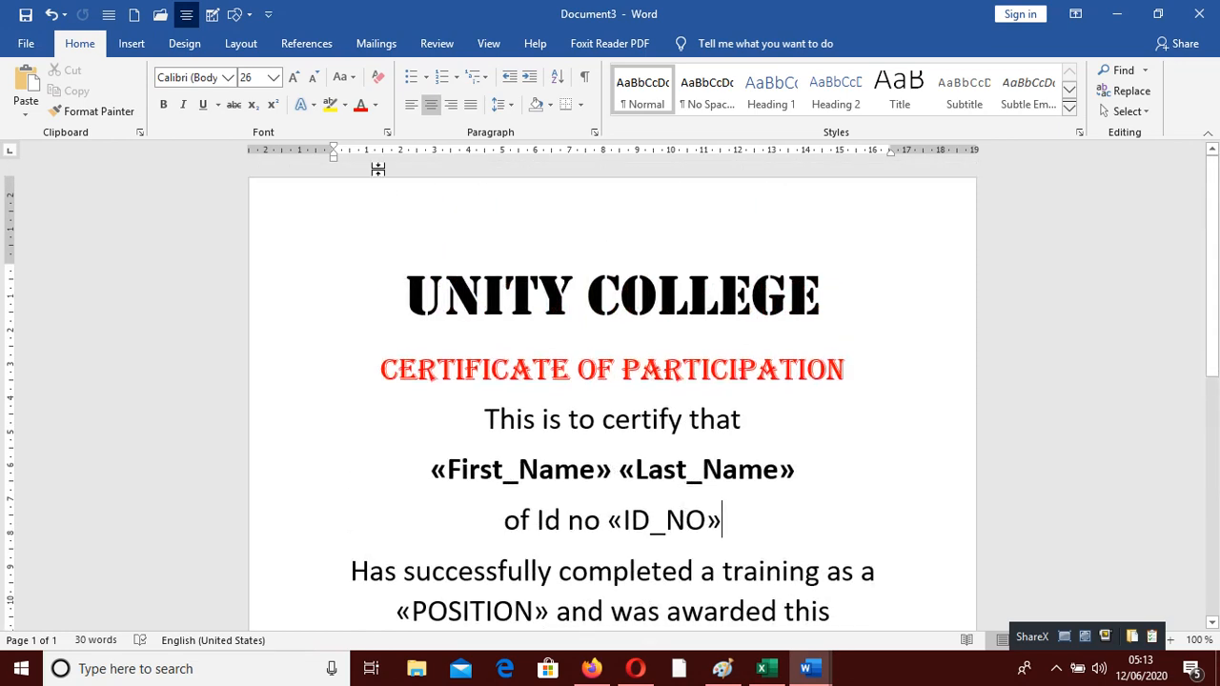
# Switch the page orientation to Landscape
pyautogui.click(241, 47)
pyautogui.click(88, 113)
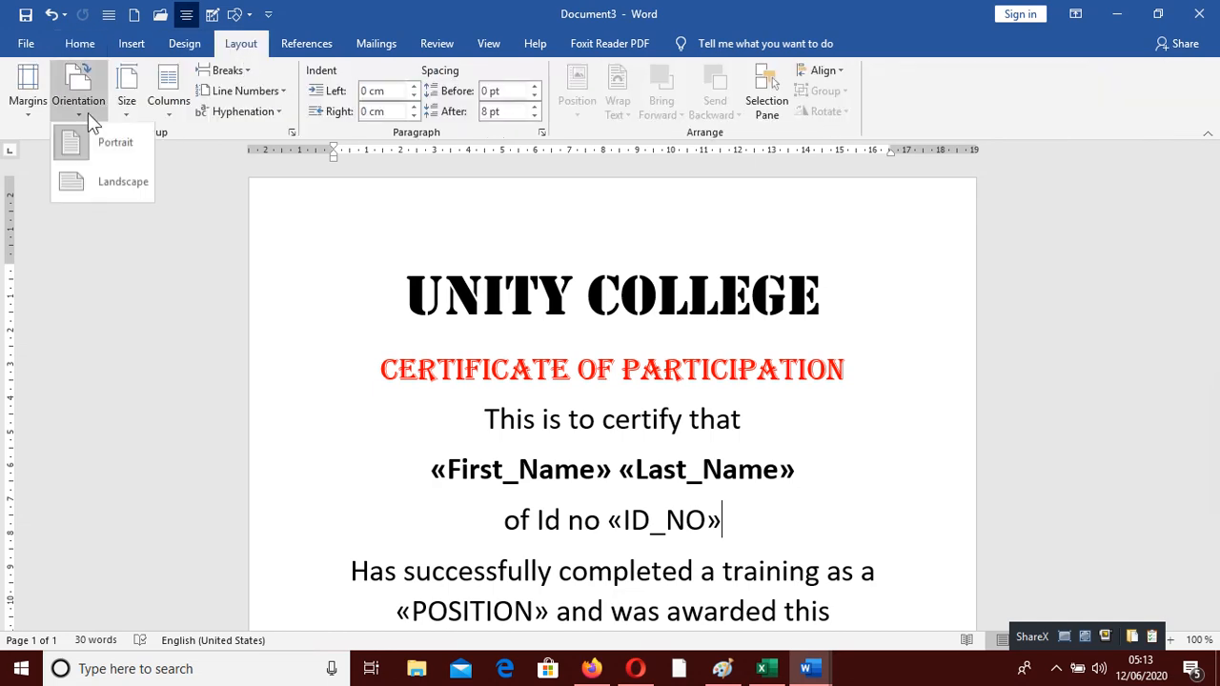
pyautogui.click(128, 179)
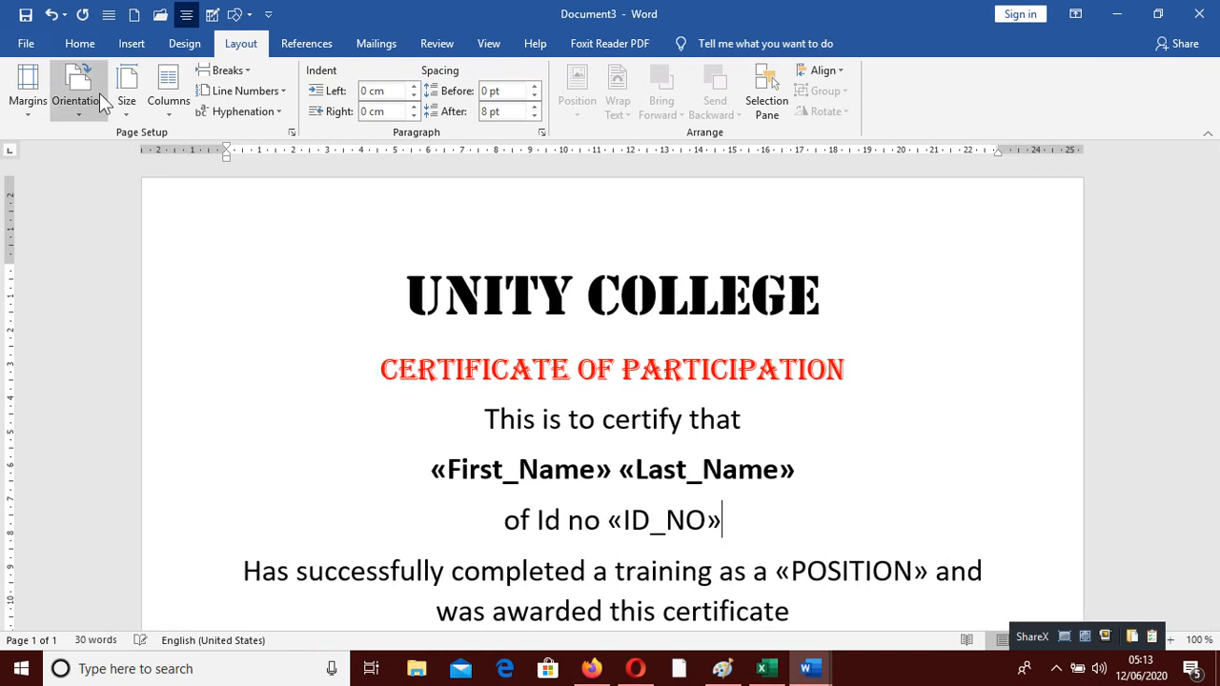
pyautogui.scroll(-8, 949, 498)
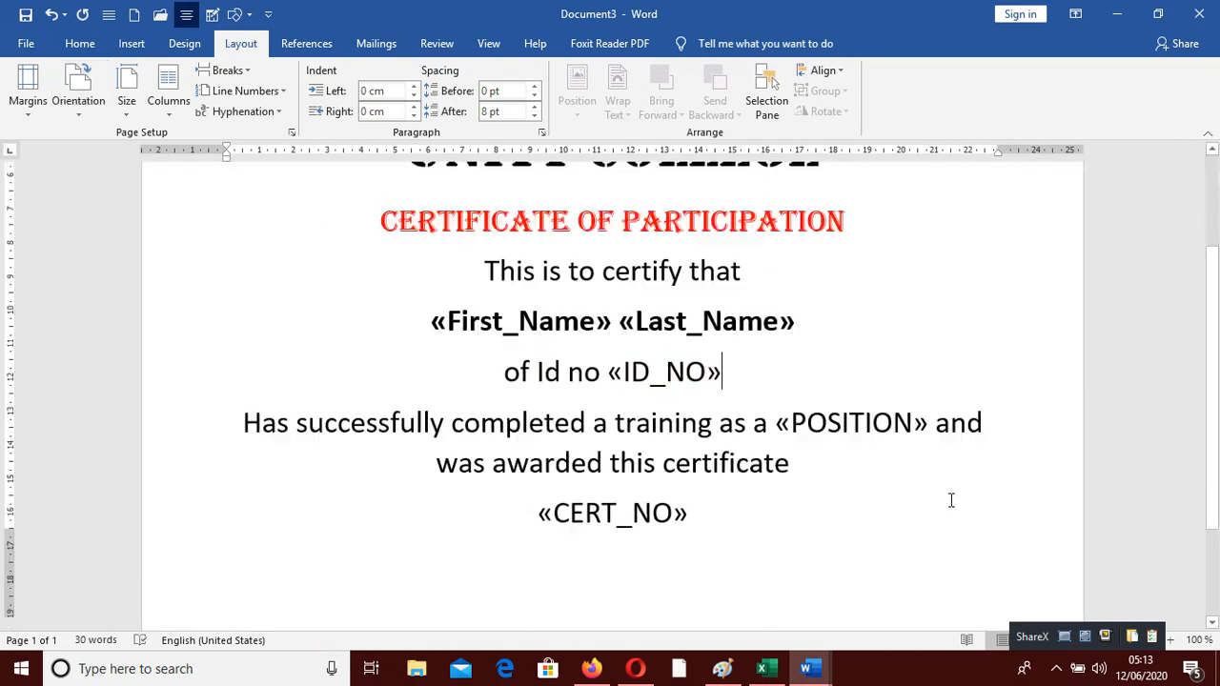
pyautogui.scroll(8, 934, 482)
# Enlarge the UNITY COLLEGE title from 48 to 72 pt
pyautogui.moveTo(849, 305); pyautogui.dragTo(362, 207)
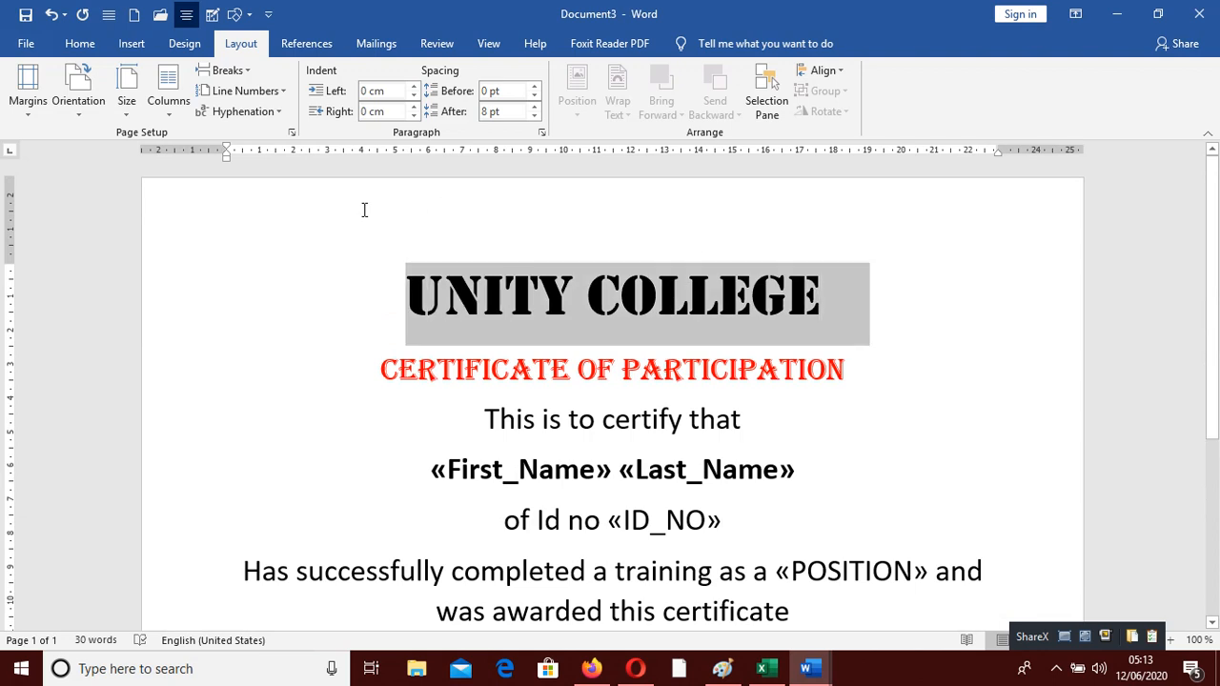
pyautogui.click(80, 44)
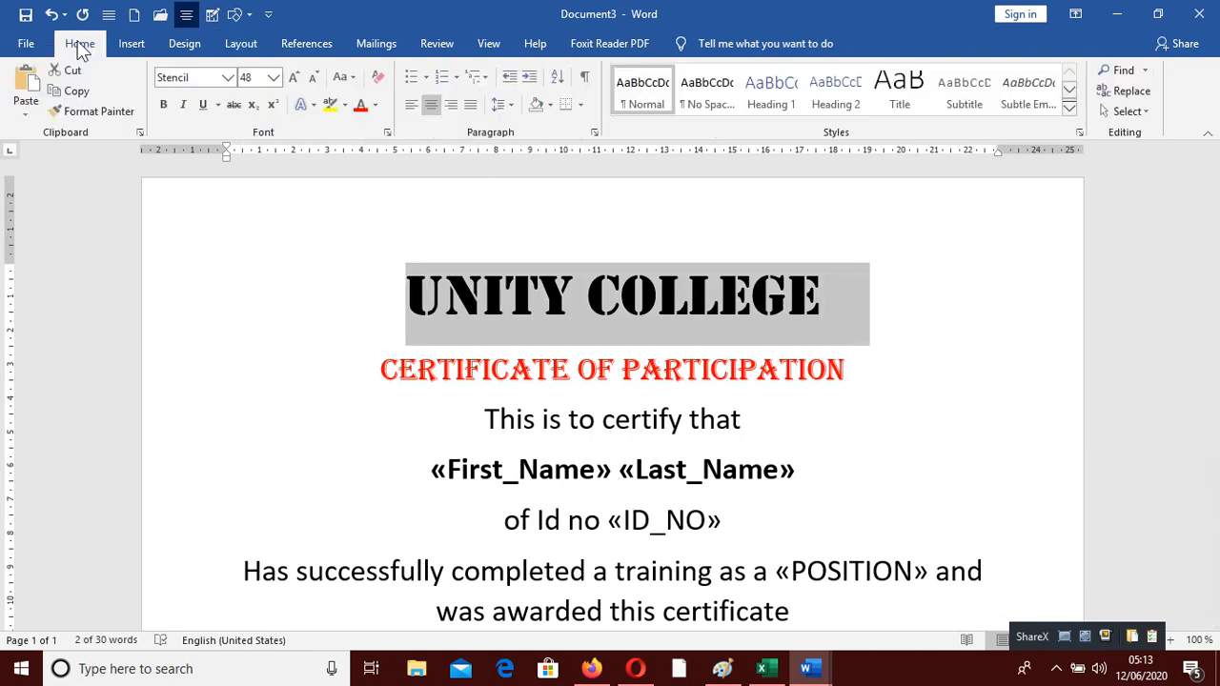
pyautogui.click(294, 80)
pyautogui.click(570, 405)
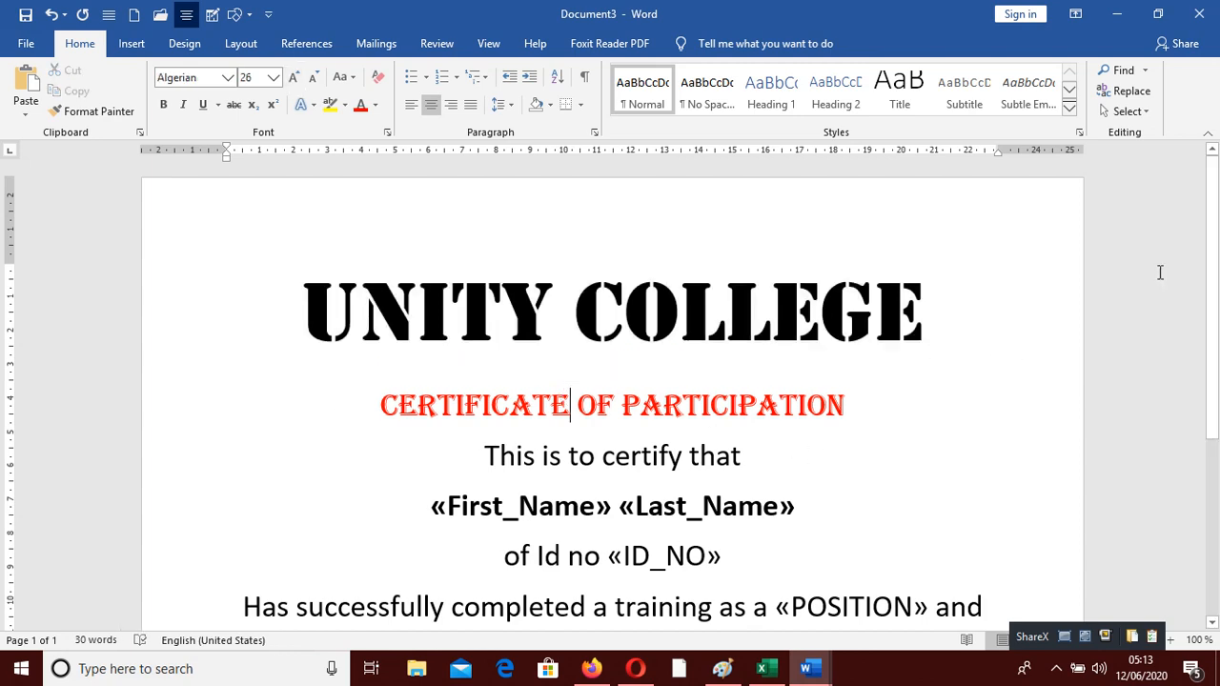
pyautogui.moveTo(1210, 275); pyautogui.dragTo(1217, 405)
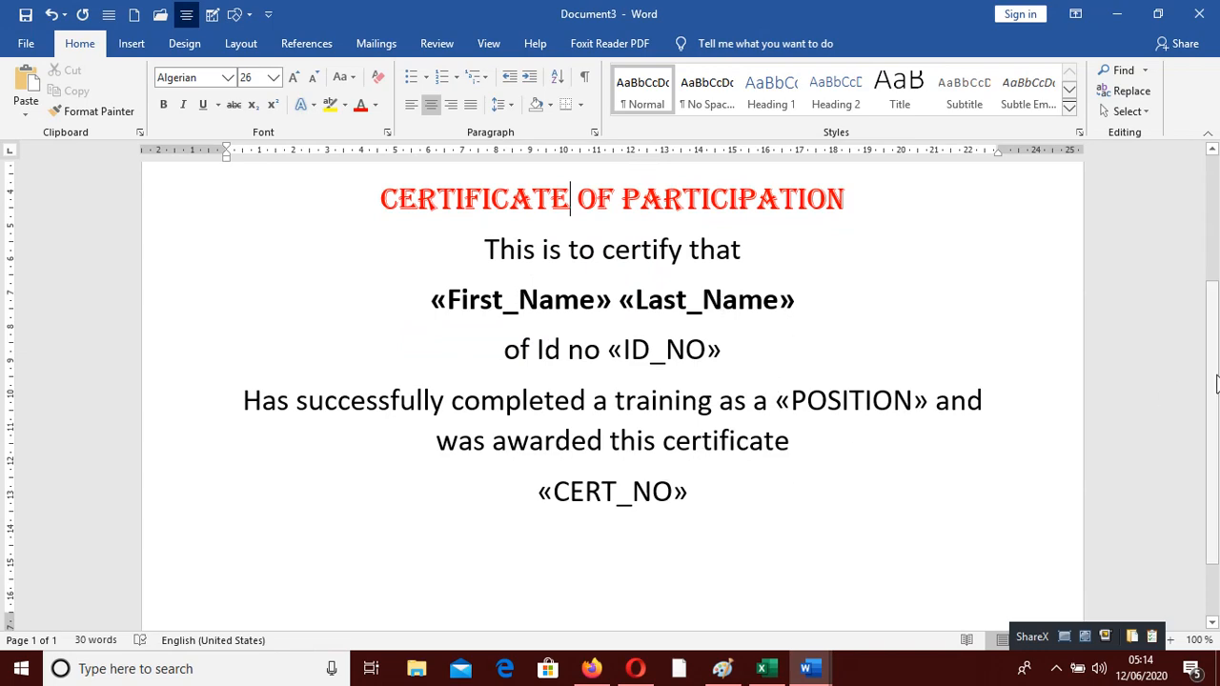
pyautogui.scroll(3, 1216, 381)
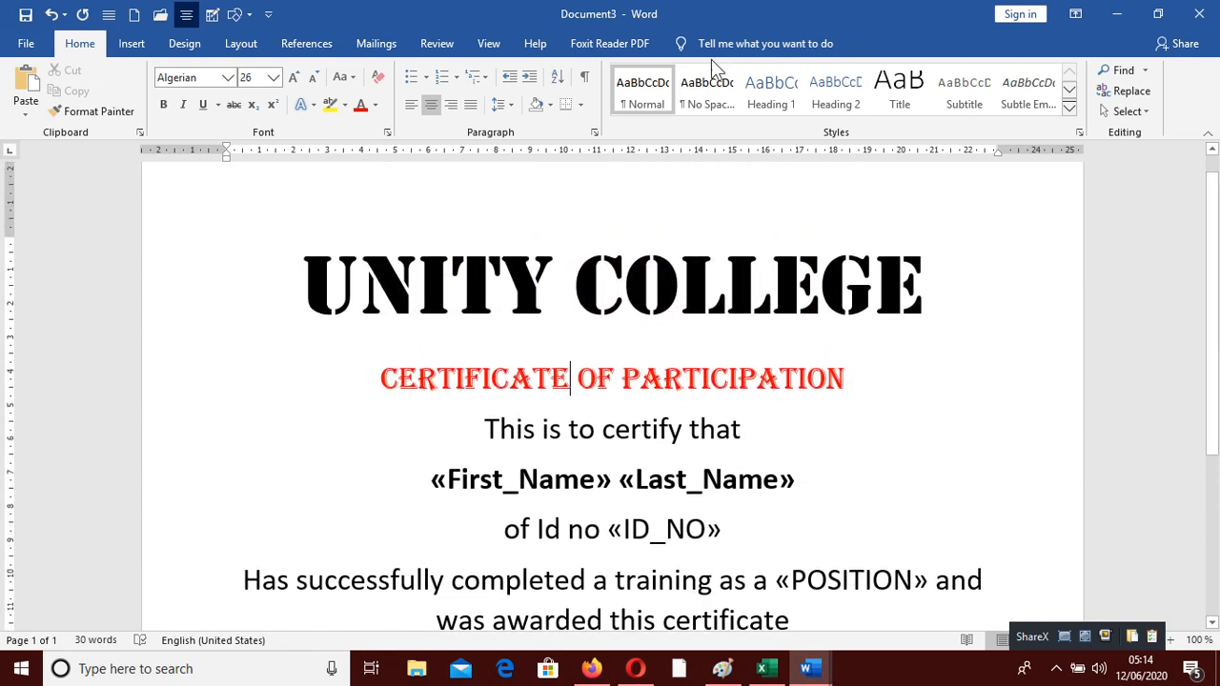
# Turn on Preview Results so the certificate shows the first recipient's actual data
pyautogui.click(376, 48)
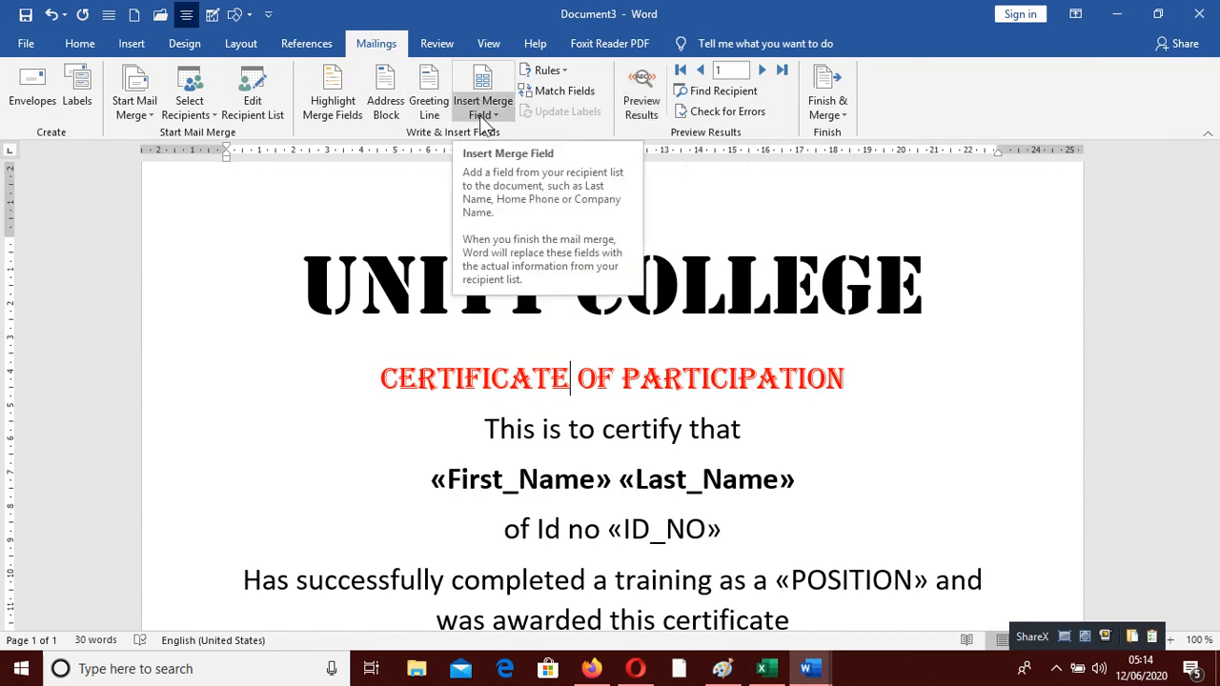
pyautogui.click(642, 81)
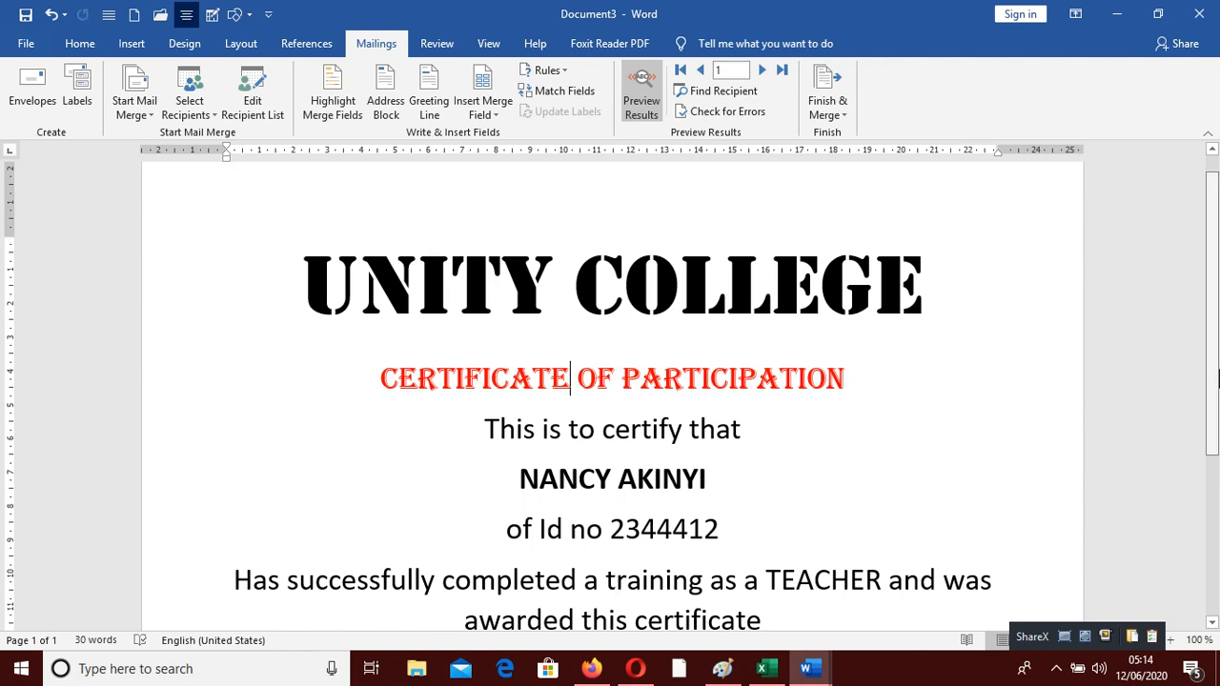
pyautogui.moveTo(1217, 378); pyautogui.dragTo(1216, 492)
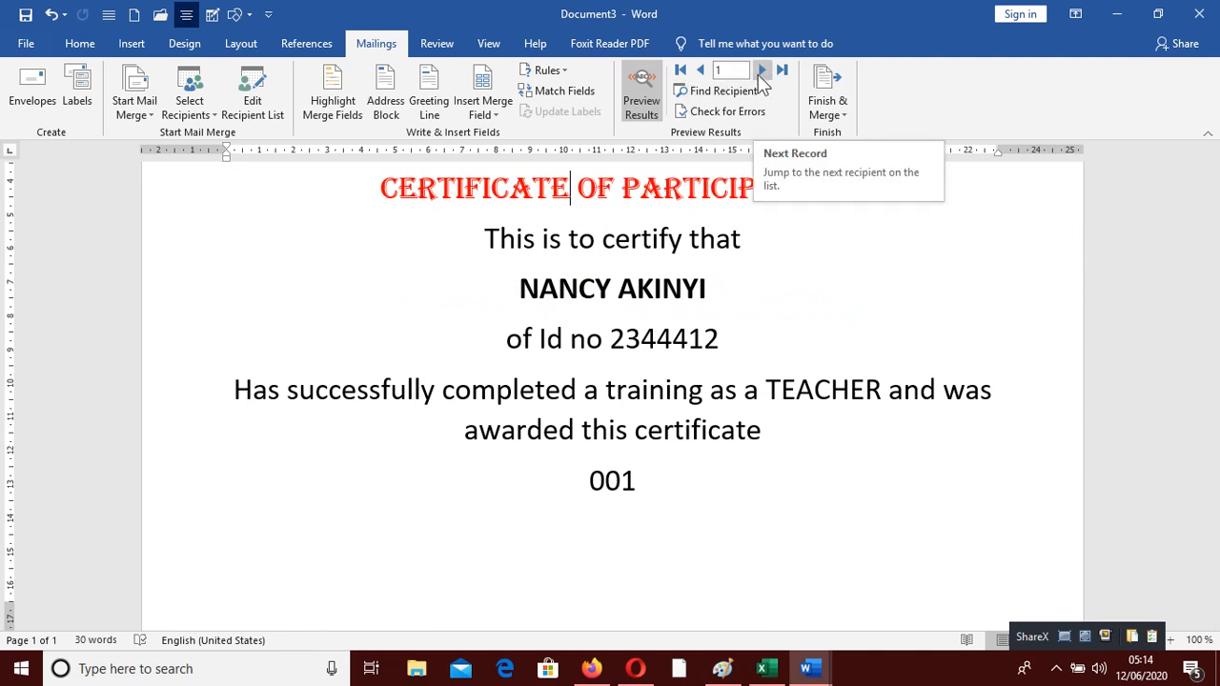
# Step through the merged records to record 5, a TEACHER with certificate 005
pyautogui.click(760, 71)
pyautogui.click(760, 71)
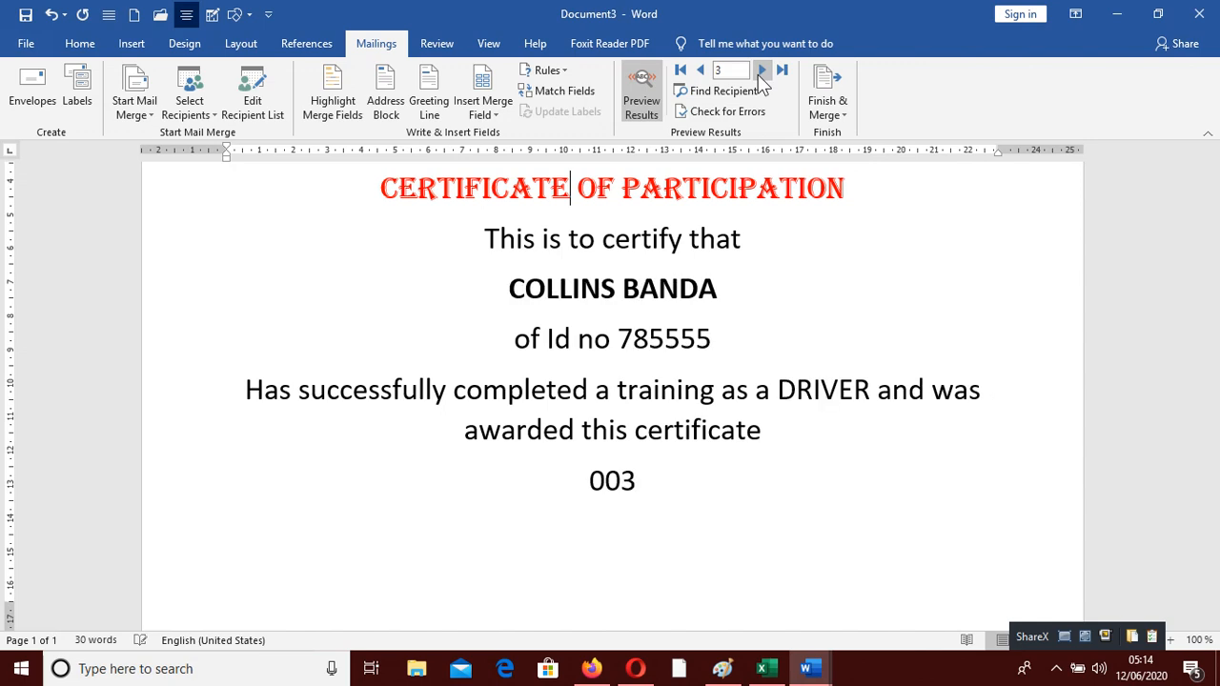
pyautogui.click(760, 70)
pyautogui.click(760, 71)
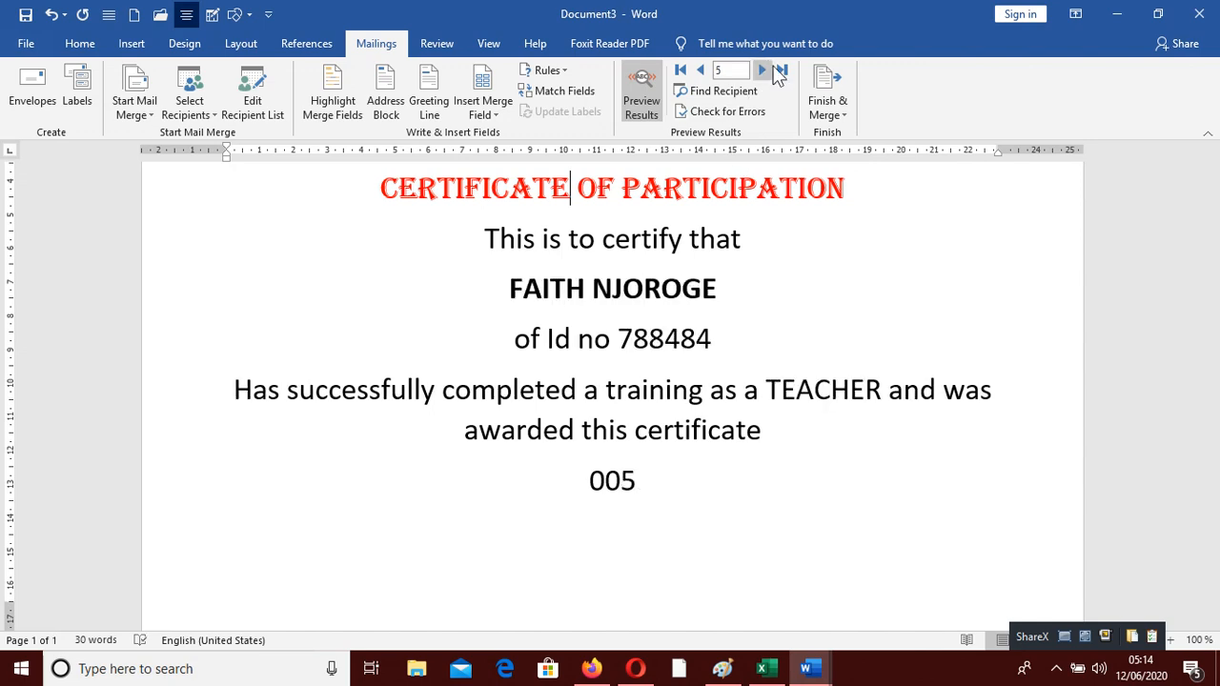
pyautogui.scroll(3, 746, 359)
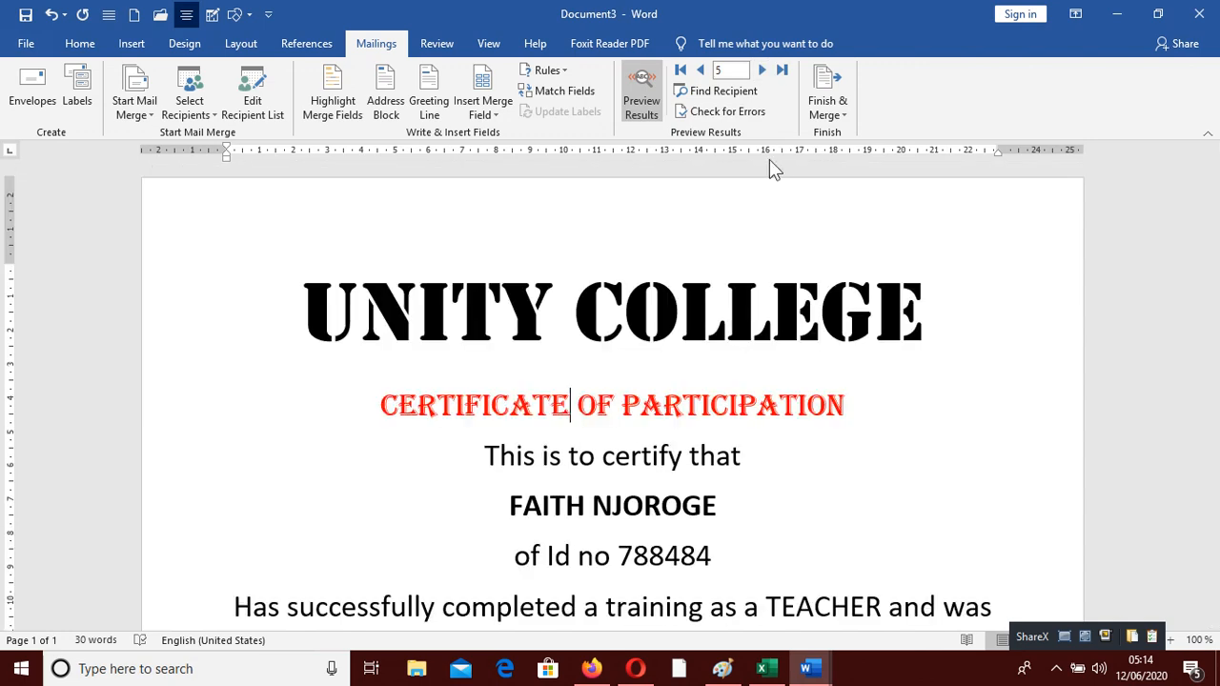
pyautogui.click(842, 119)
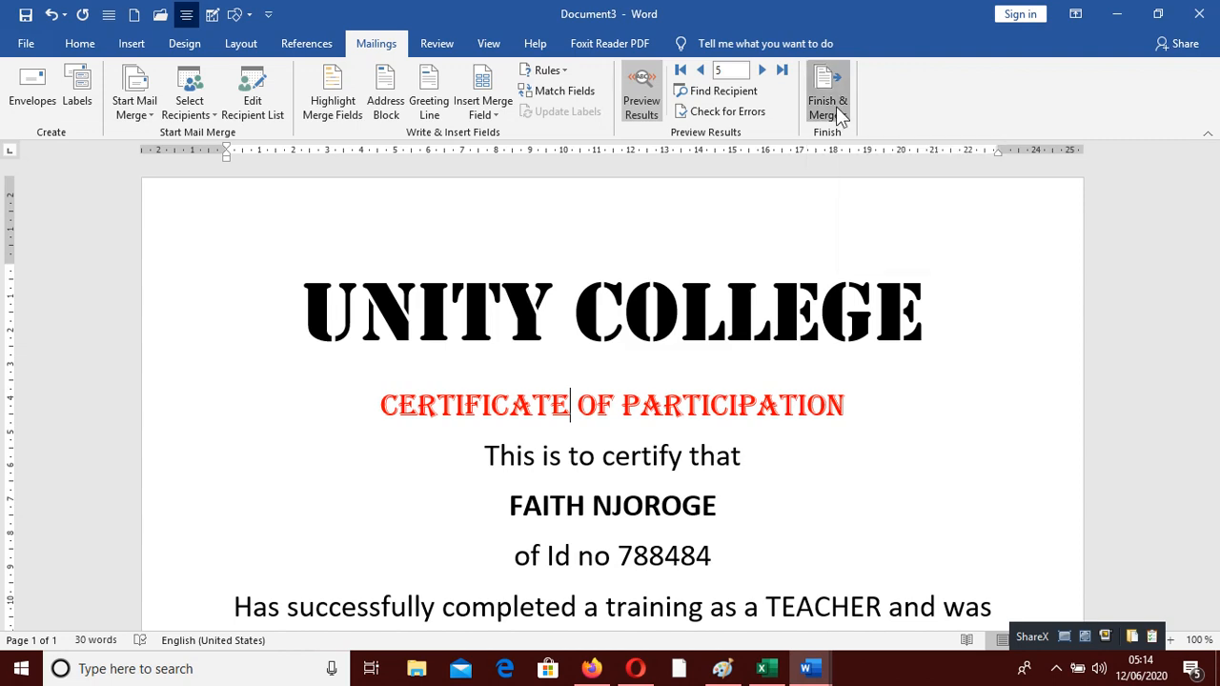